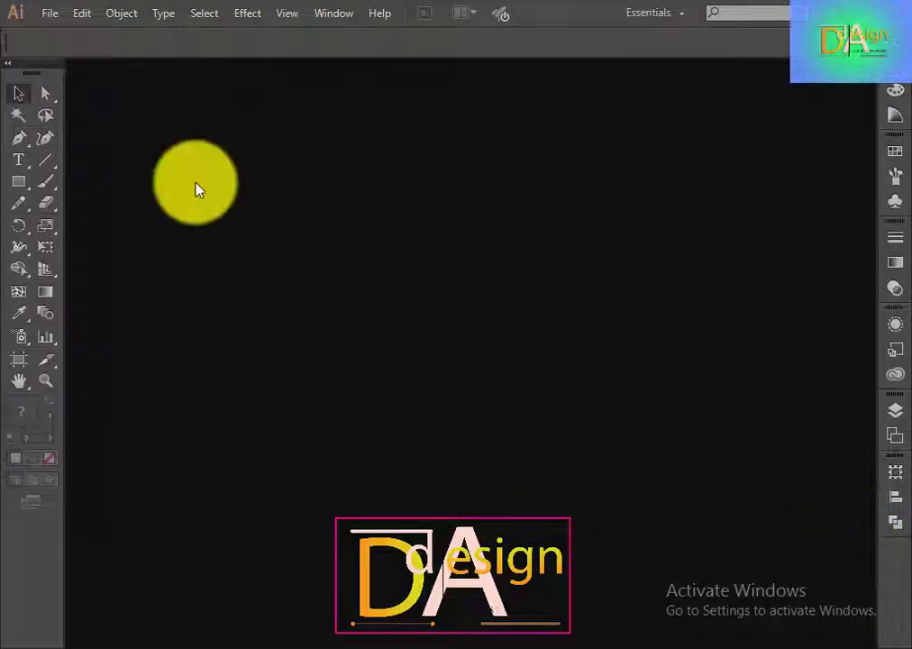
Open the File Edit artwork and dismiss the Missing Fonts and Find Font dialogs
left_click(47, 13)
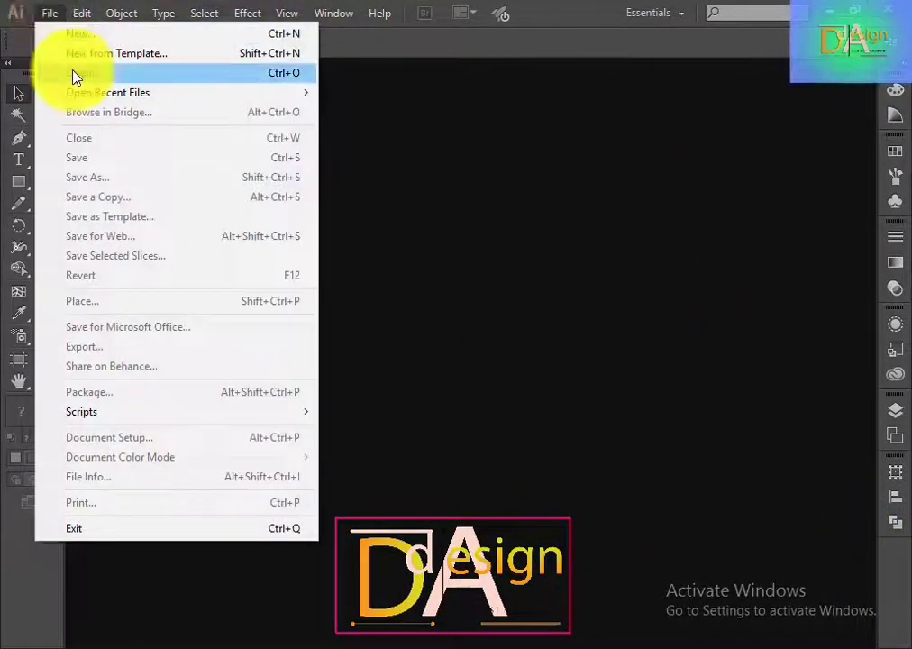
left_click(74, 72)
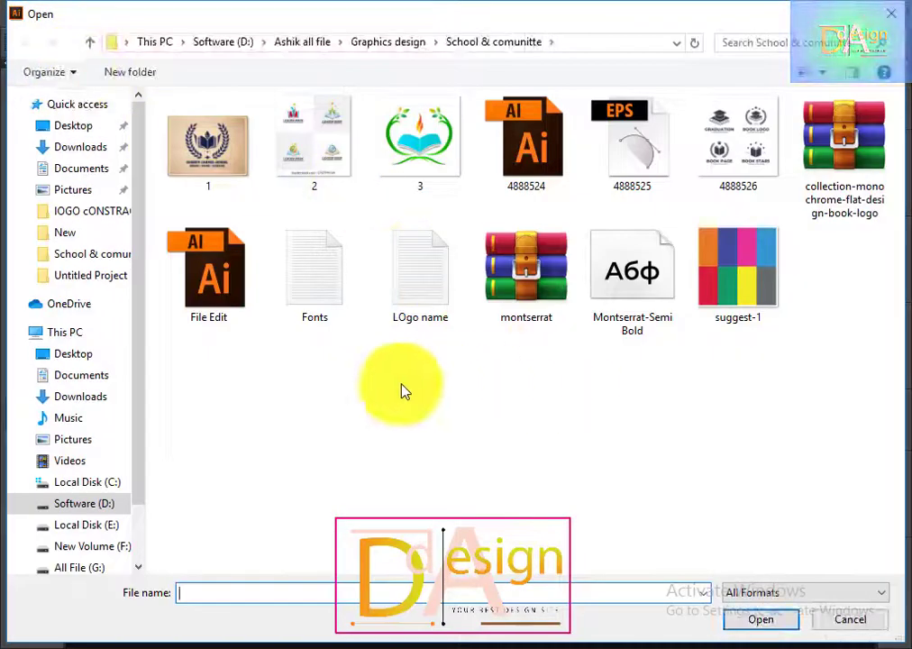
double_click(197, 266)
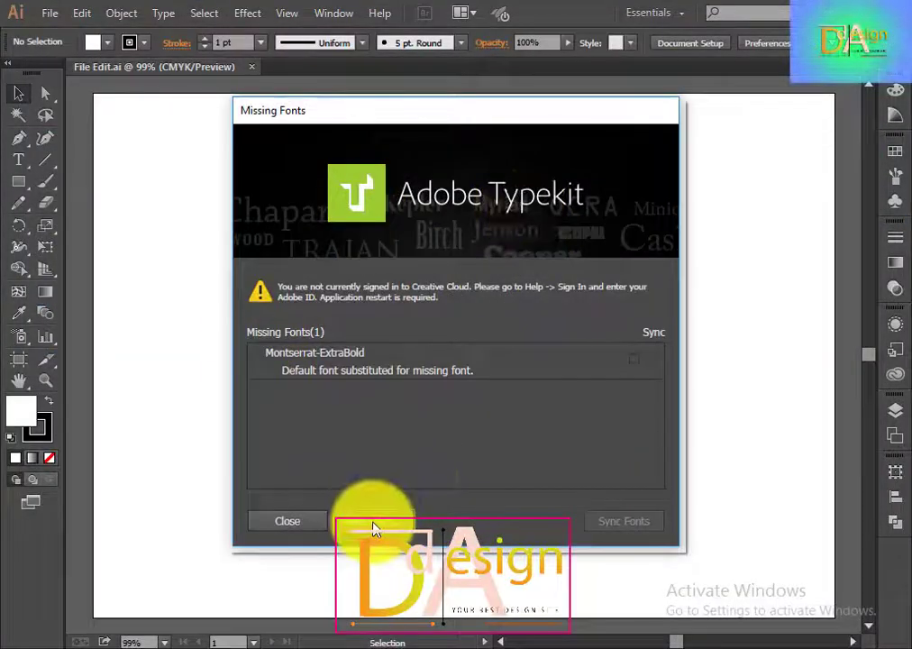
left_click(376, 521)
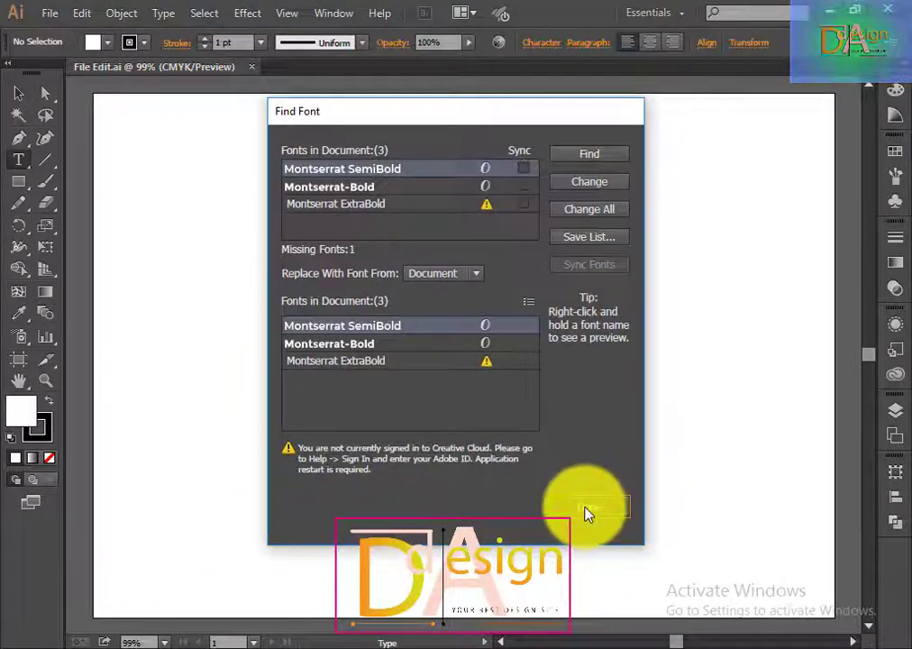
left_click(588, 510)
Ungroup the wreath emblem artwork
left_click(18, 93)
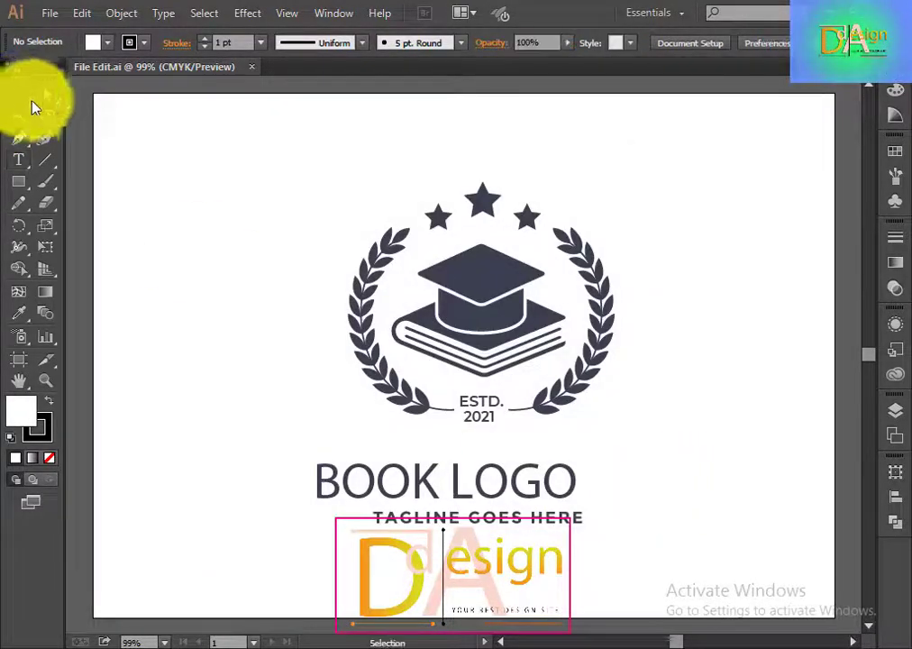
left_click(519, 312)
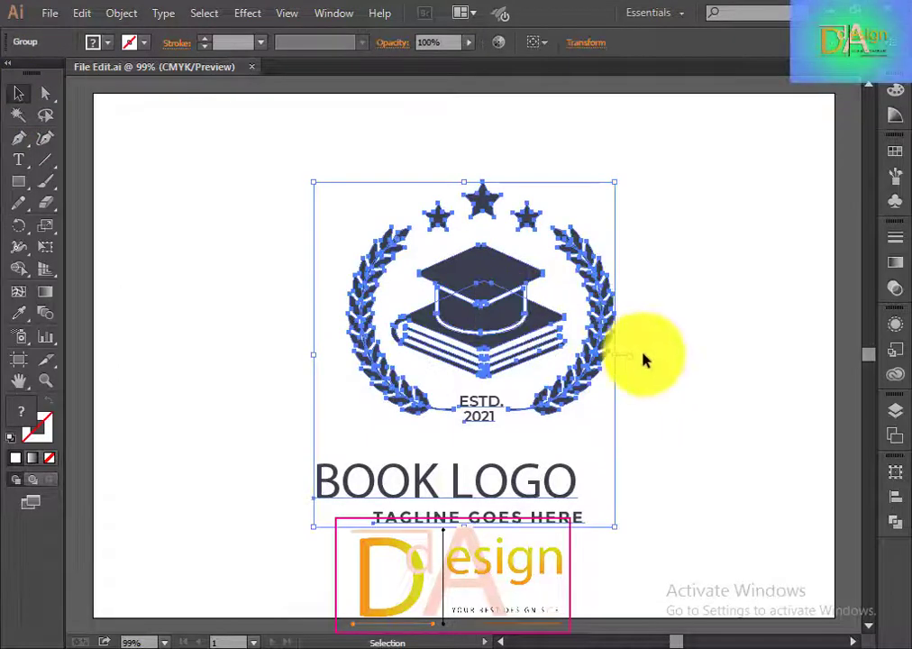
right_click(556, 391)
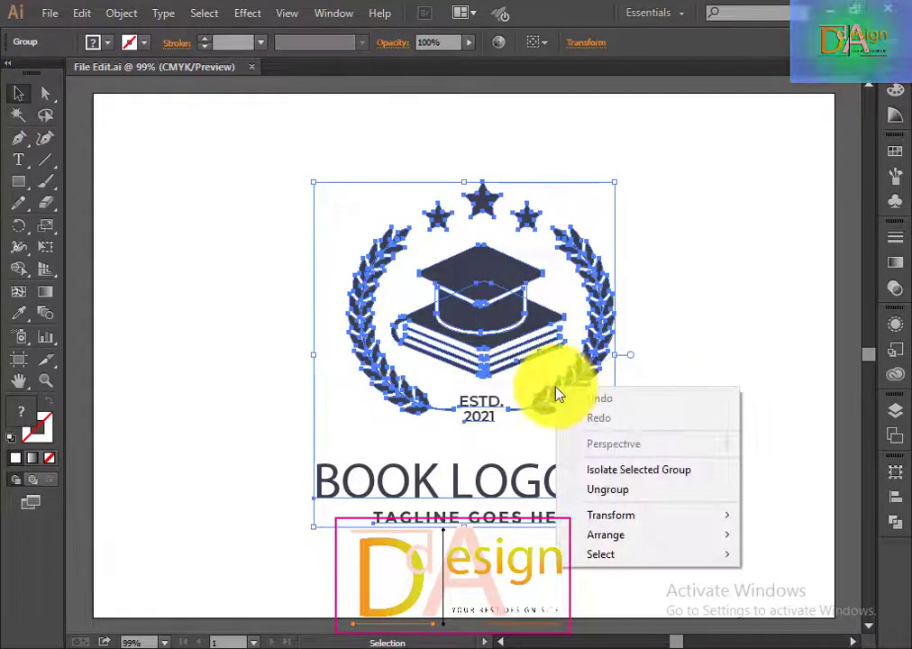
left_click(623, 491)
left_click(671, 427)
left_click(530, 502)
left_click(655, 493)
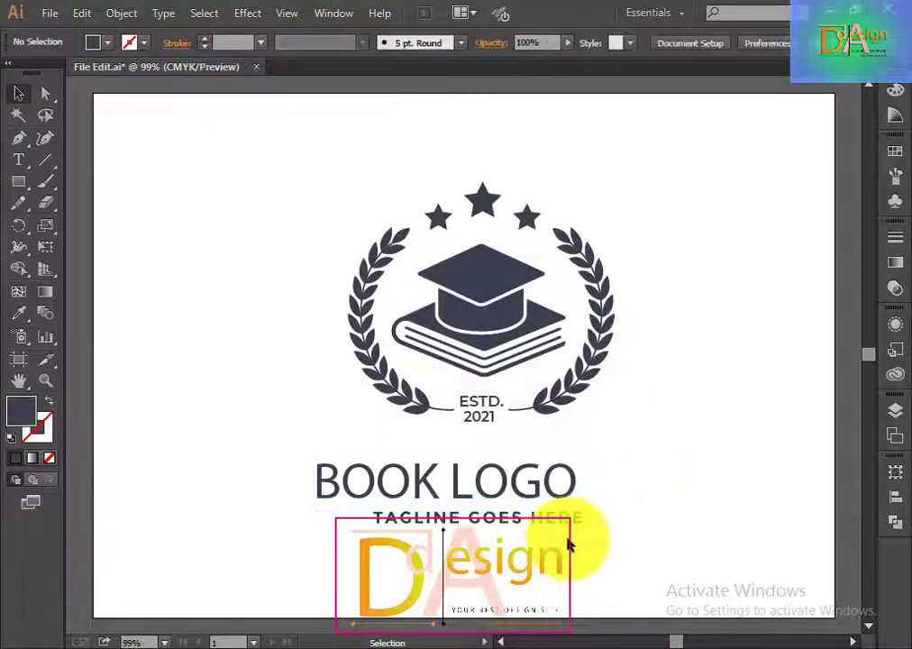
left_click(570, 395)
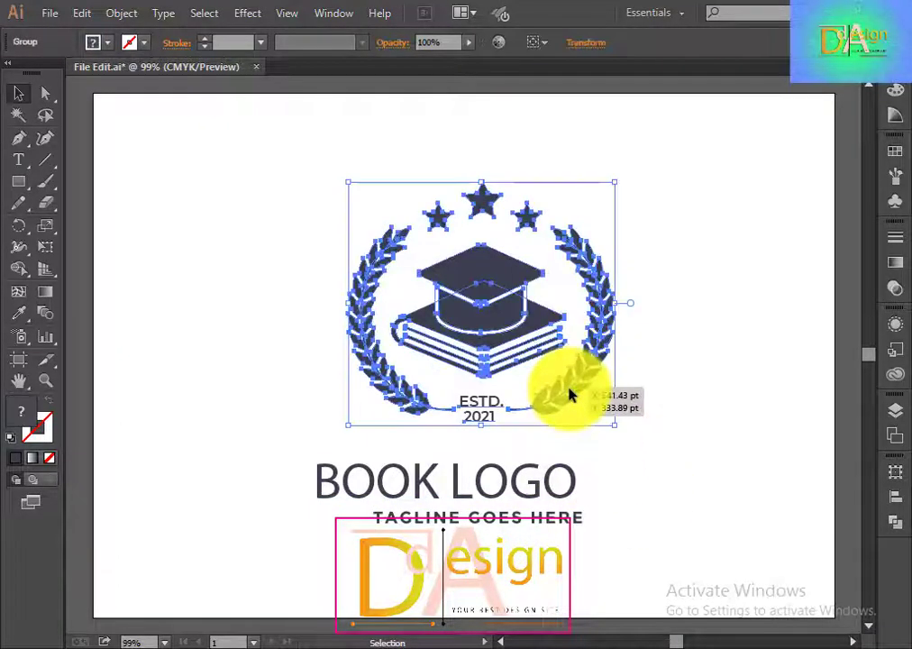
Horizontally centre-align the emblem with the BOOK LOGO title and tagline
left_click_drag(220, 199, 606, 561)
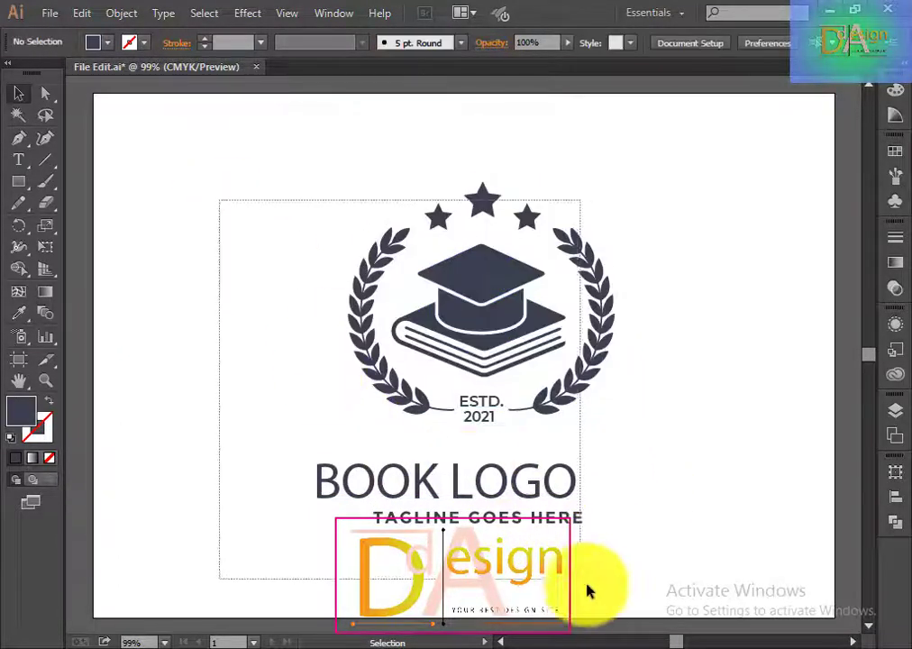
left_click(532, 42)
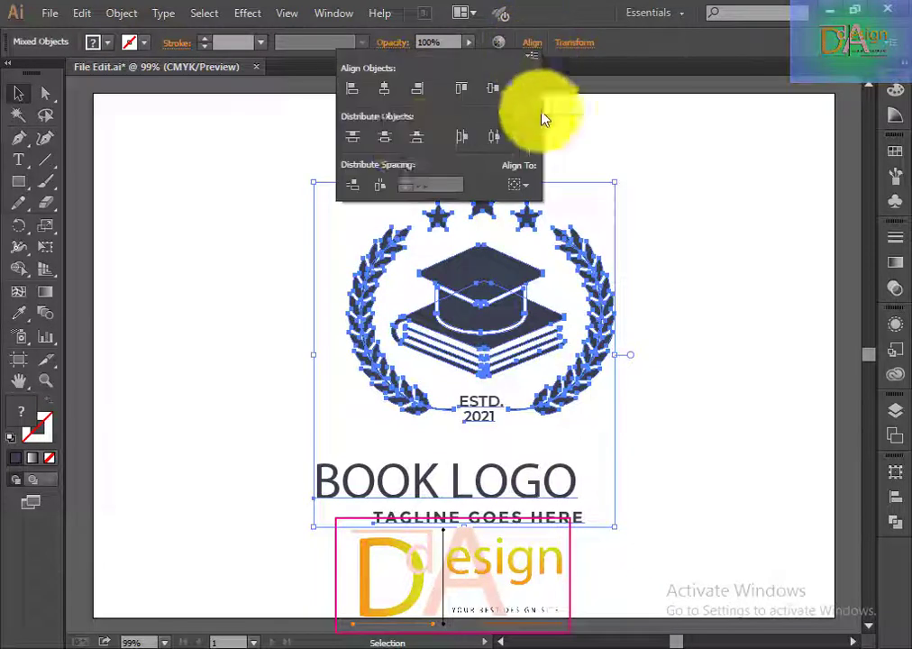
left_click(382, 90)
left_click(678, 360)
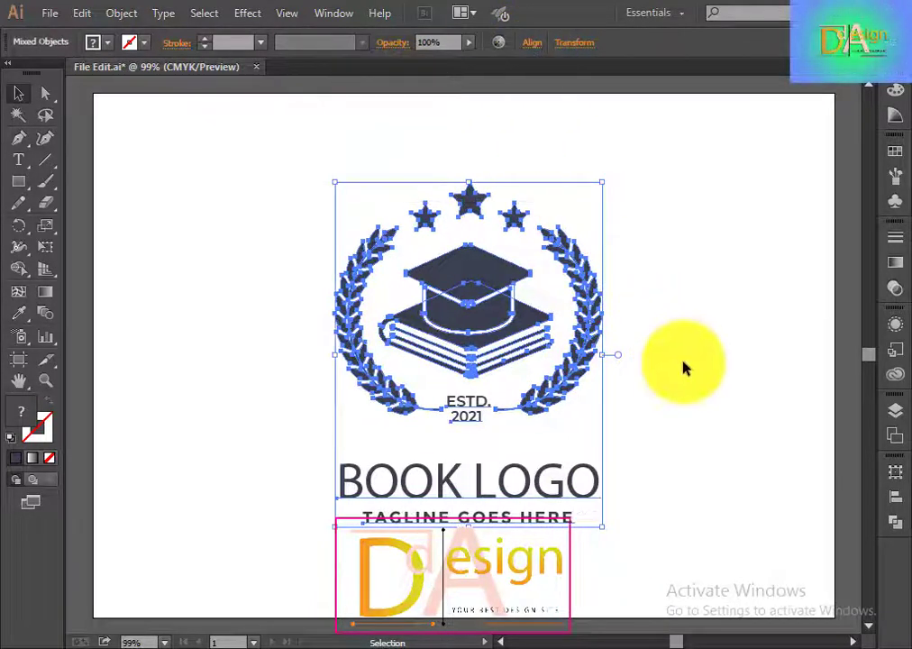
left_click(682, 369)
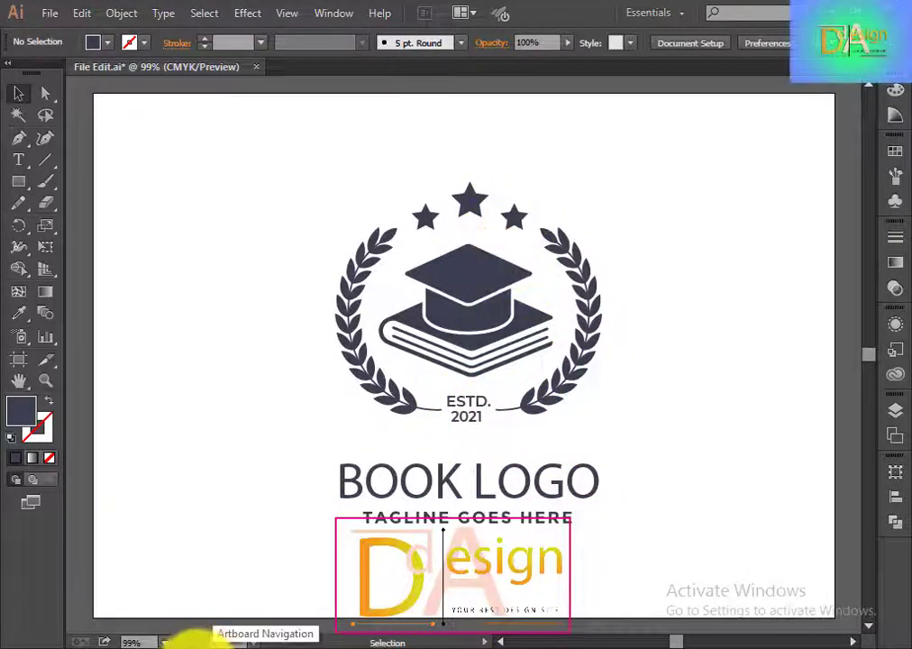
key("alt+Tab")
scroll(244, 434, "down", 5)
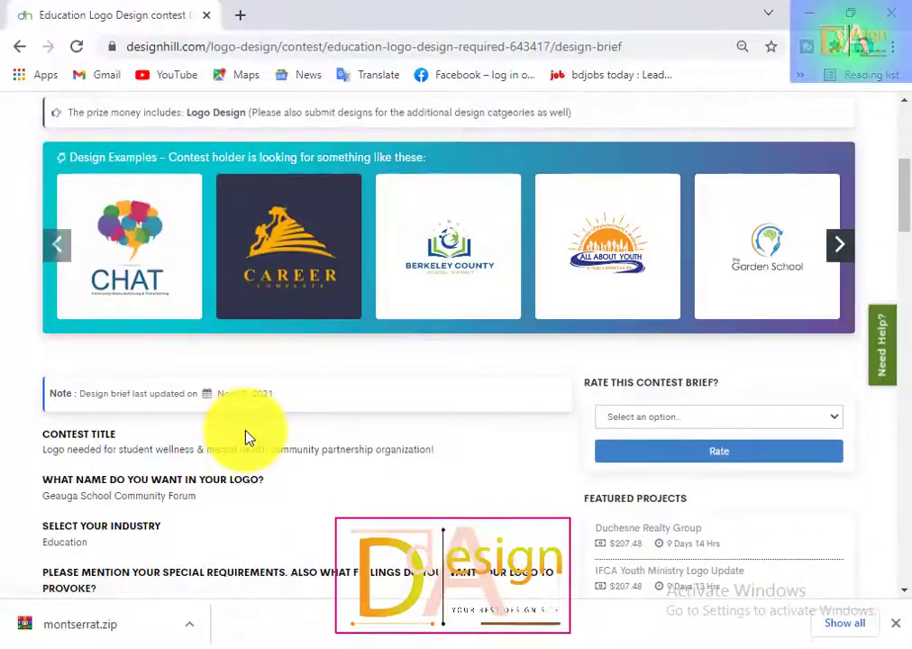
scroll(249, 437, "down", 2)
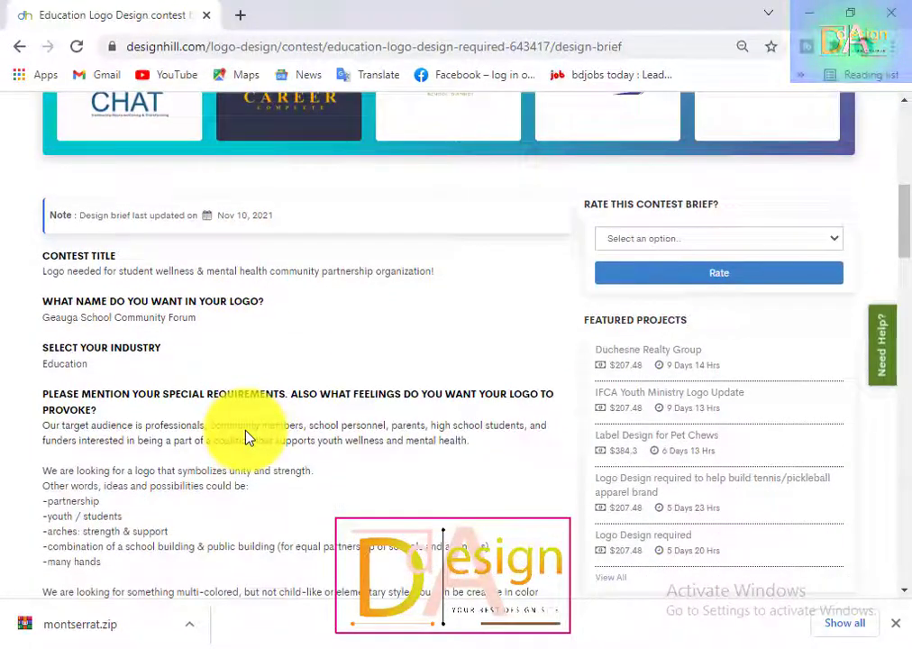
scroll(249, 437, "down", 2)
scroll(249, 438, "down", 2)
scroll(249, 438, "down", 3)
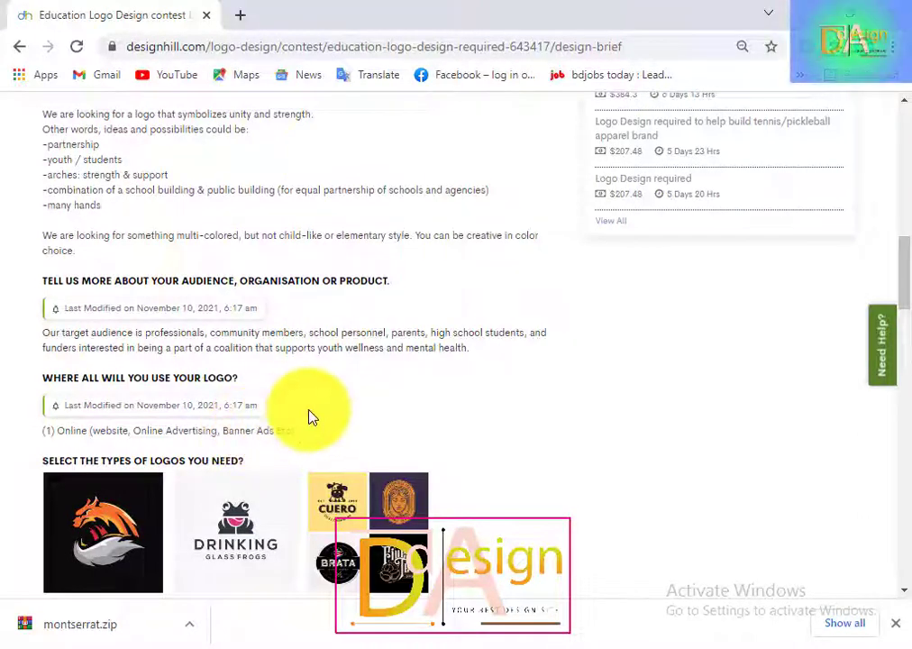
scroll(270, 417, "down", 3)
scroll(270, 418, "down", 3)
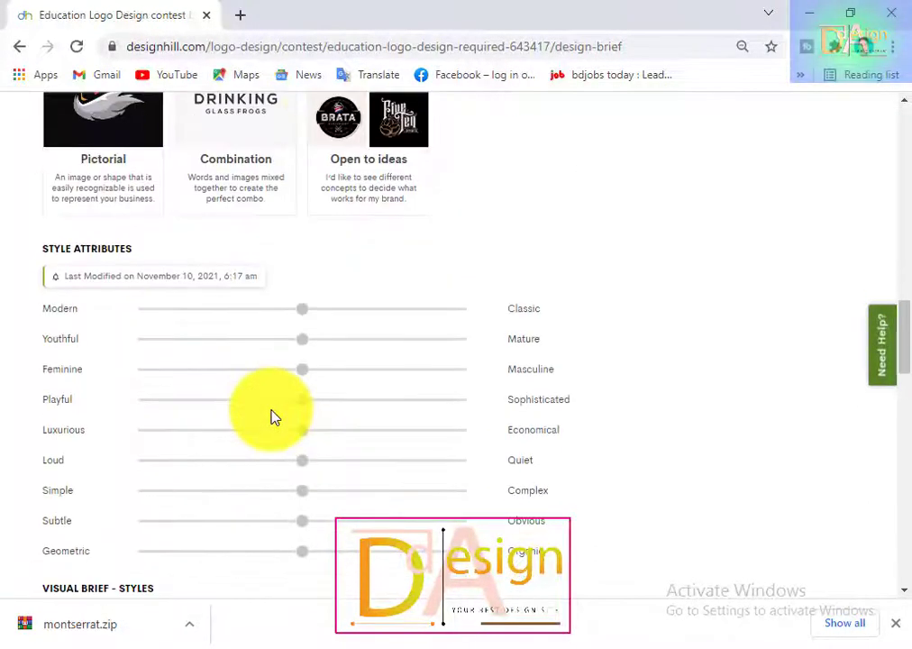
scroll(270, 418, "up", 4)
scroll(270, 417, "up", 5)
scroll(271, 417, "up", 2)
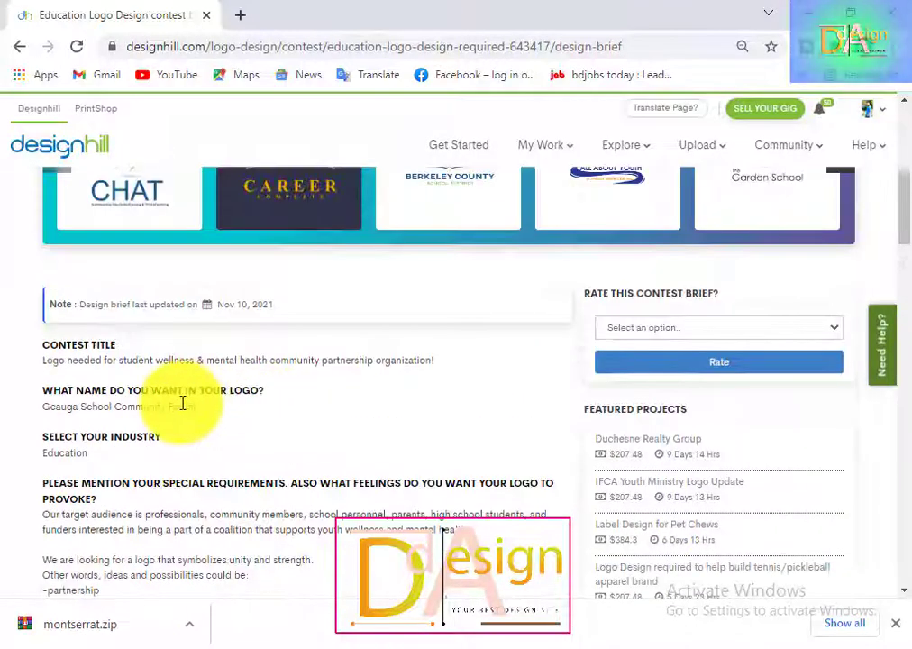
scroll(183, 401, "down", 2)
left_click_drag(36, 204, 189, 322)
left_click(228, 378)
left_click_drag(216, 440, 204, 481)
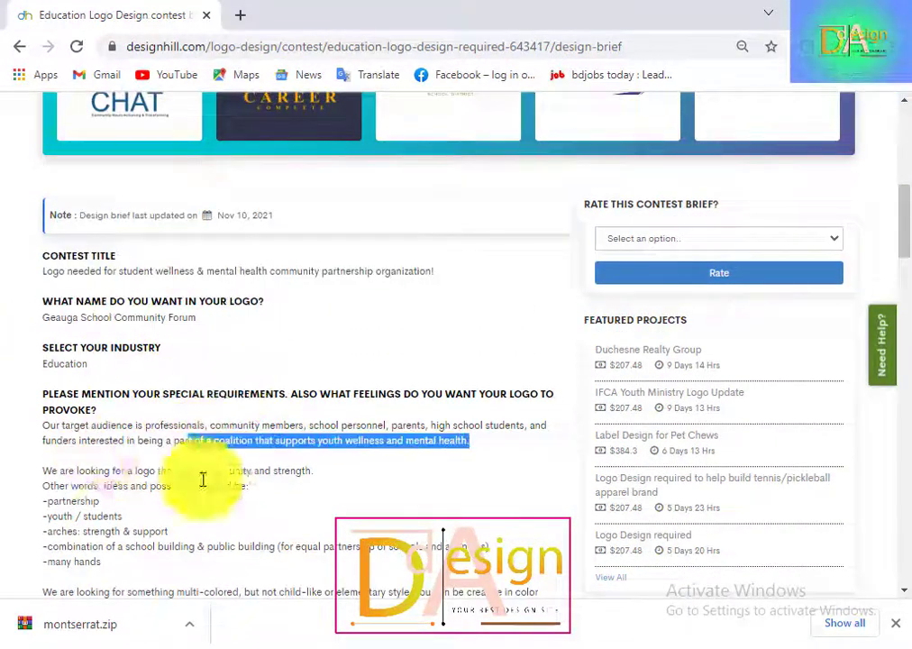
left_click(117, 510)
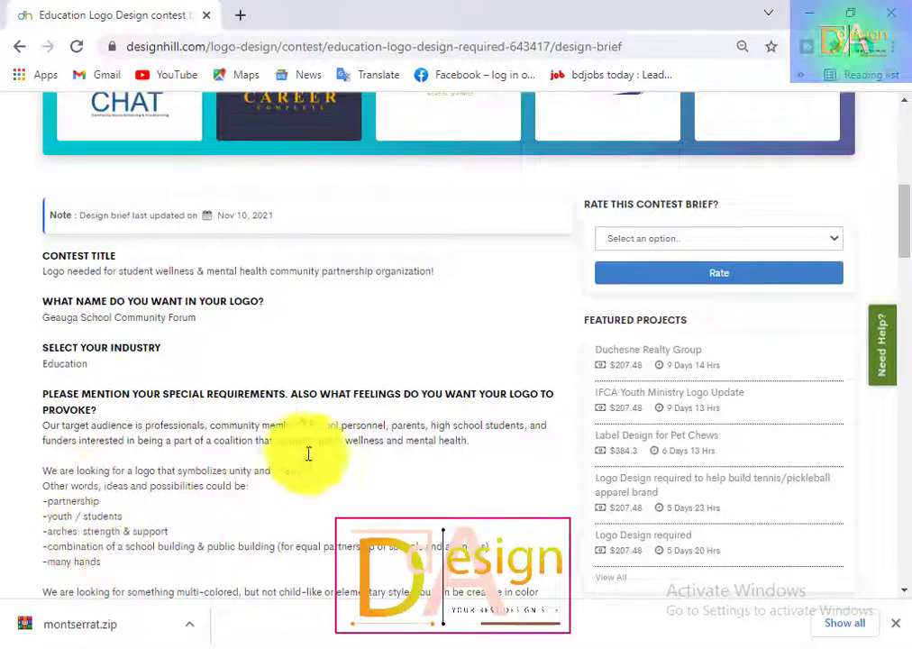
left_click(805, 11)
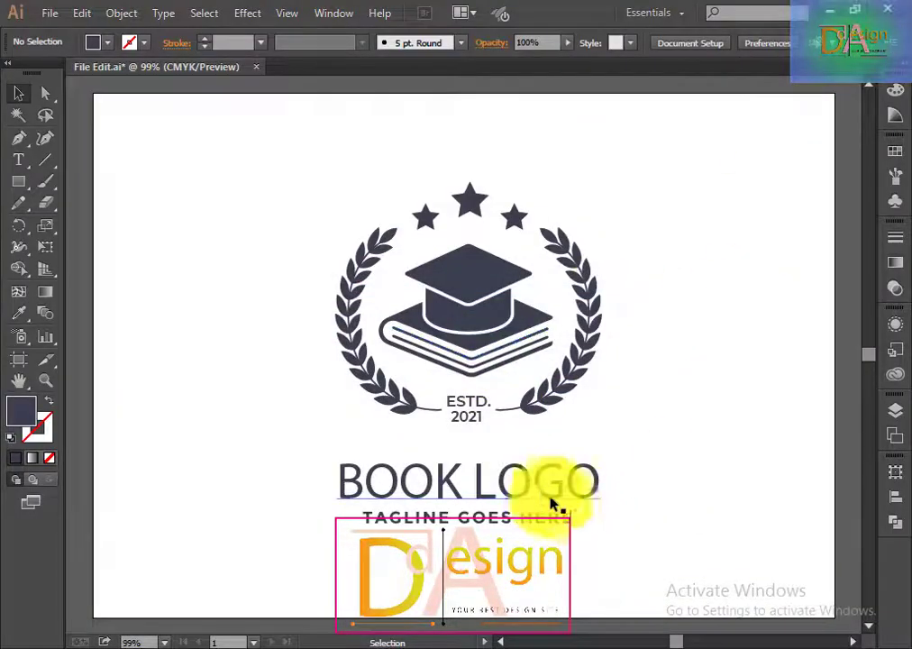
Place the suggest-1 colour palette image into File Edit.ai, scaled down in the top-left corner
scroll(432, 422, "up", 1, "alt")
scroll(541, 410, "up", 1, "alt")
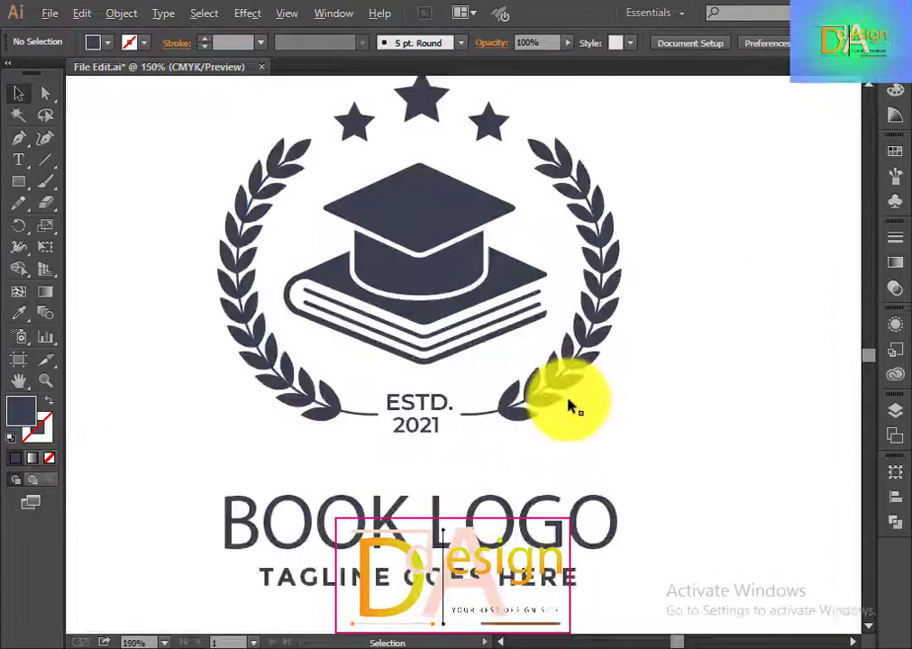
scroll(580, 424, "down", 1)
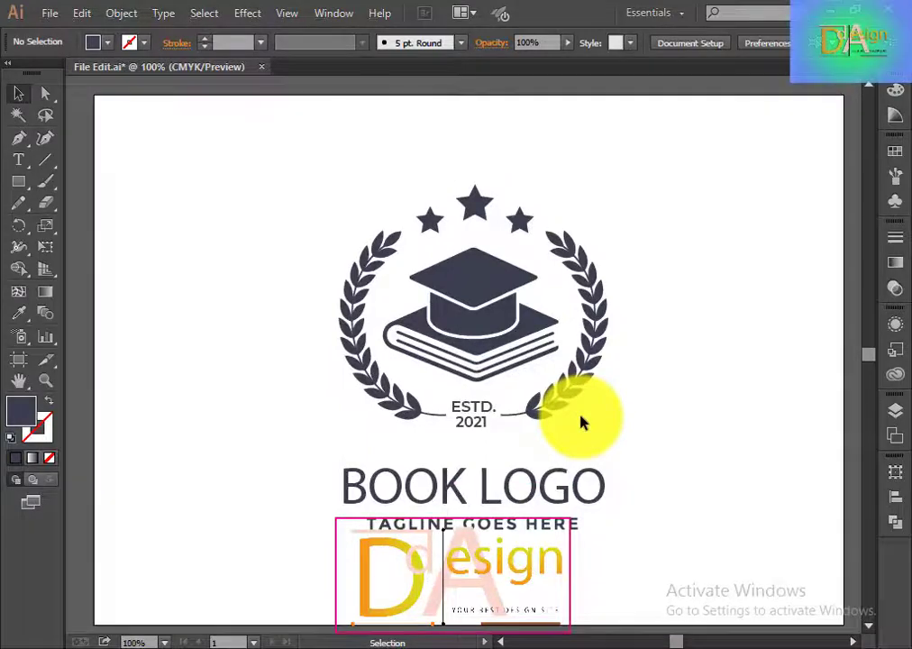
key("ctrl+o")
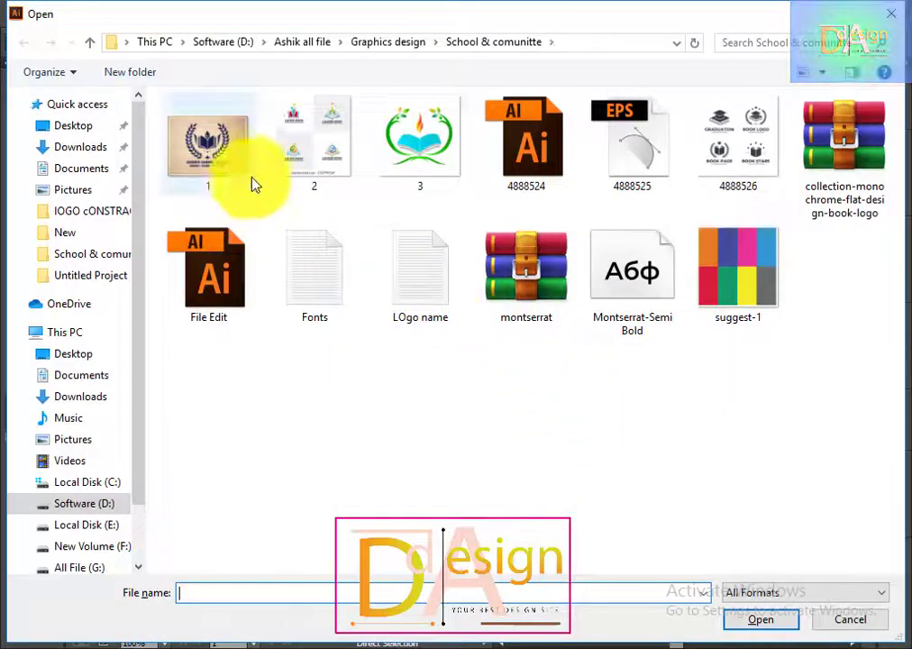
double_click(728, 265)
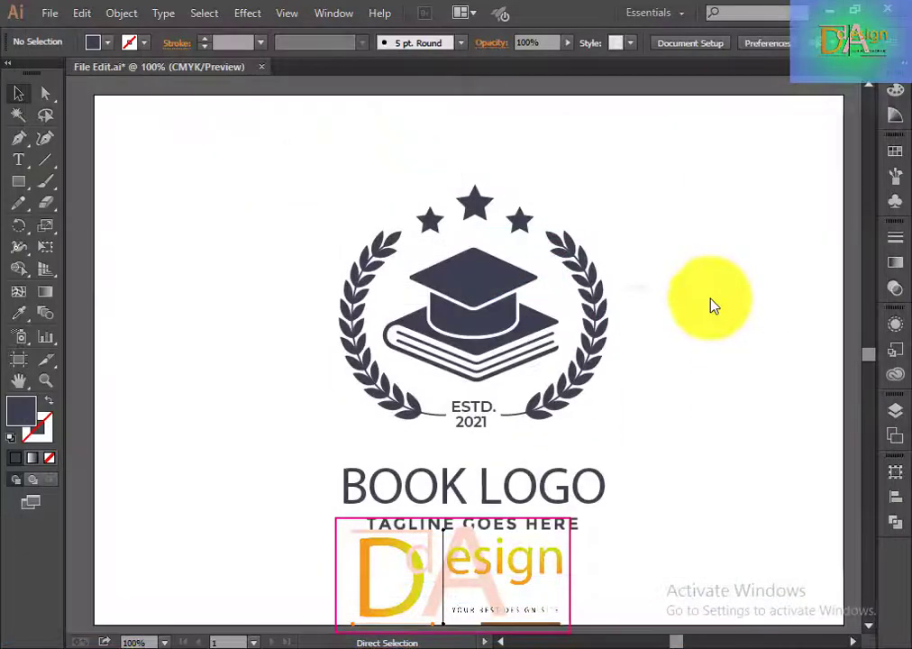
mouse_move(374, 273)
left_mouse_down()
mouse_move(323, 252)
mouse_move(271, 313)
left_mouse_up()
mouse_move(284, 380)
left_mouse_down()
mouse_move(177, 272)
mouse_move(185, 173)
mouse_move(198, 195)
left_mouse_up()
Close the separate suggest-1 document and fill the whole emblem with the palette's blue
left_click(721, 278)
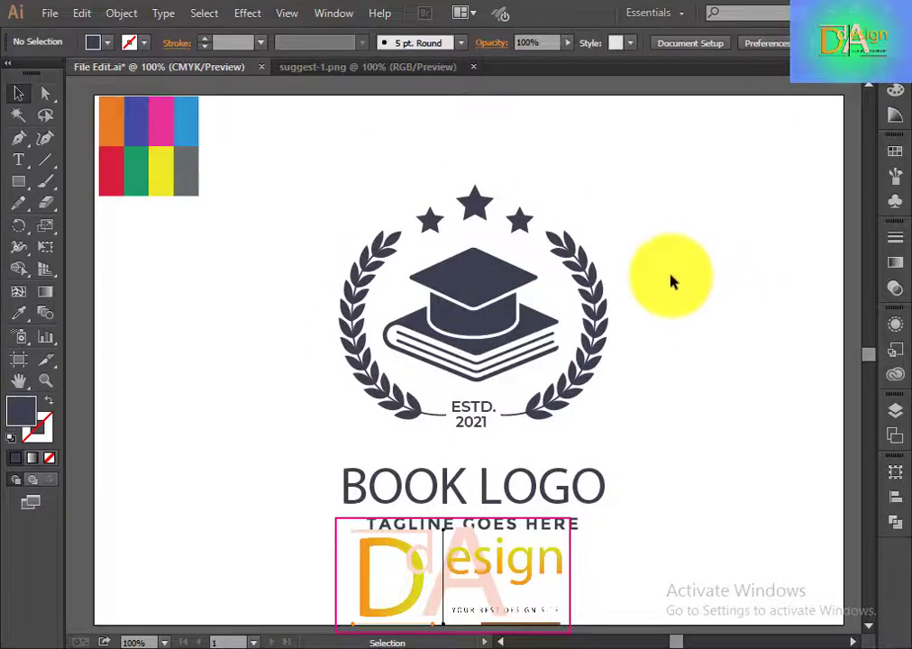
left_click(480, 72)
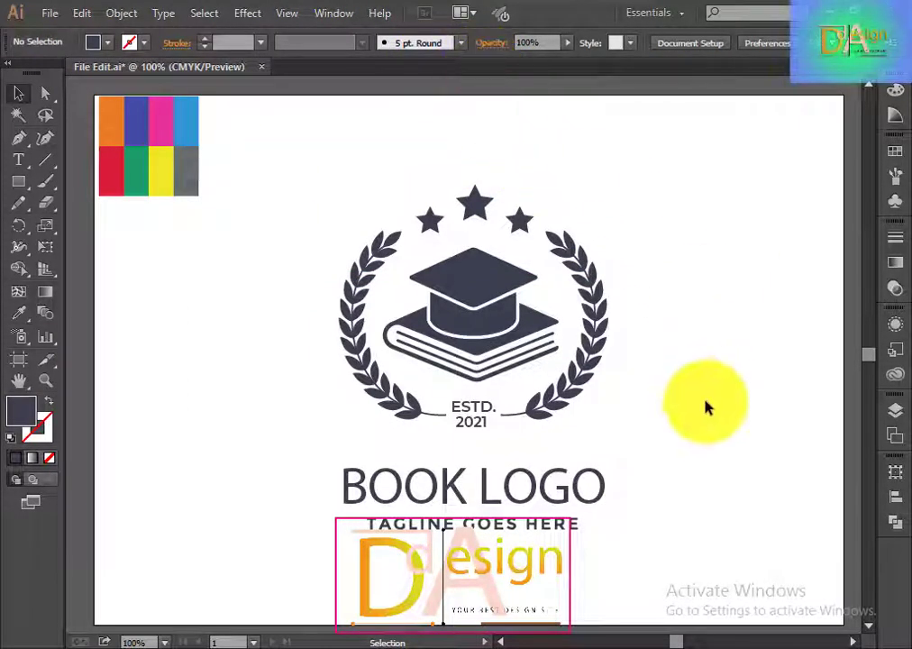
scroll(697, 418, "down", 1)
left_click(560, 363)
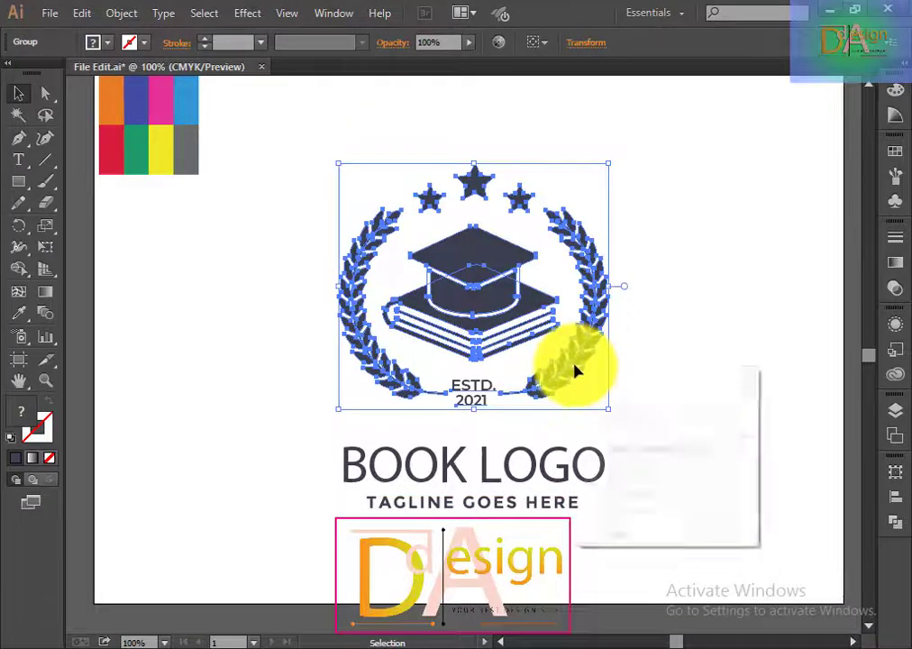
right_click(577, 370)
left_click(672, 407)
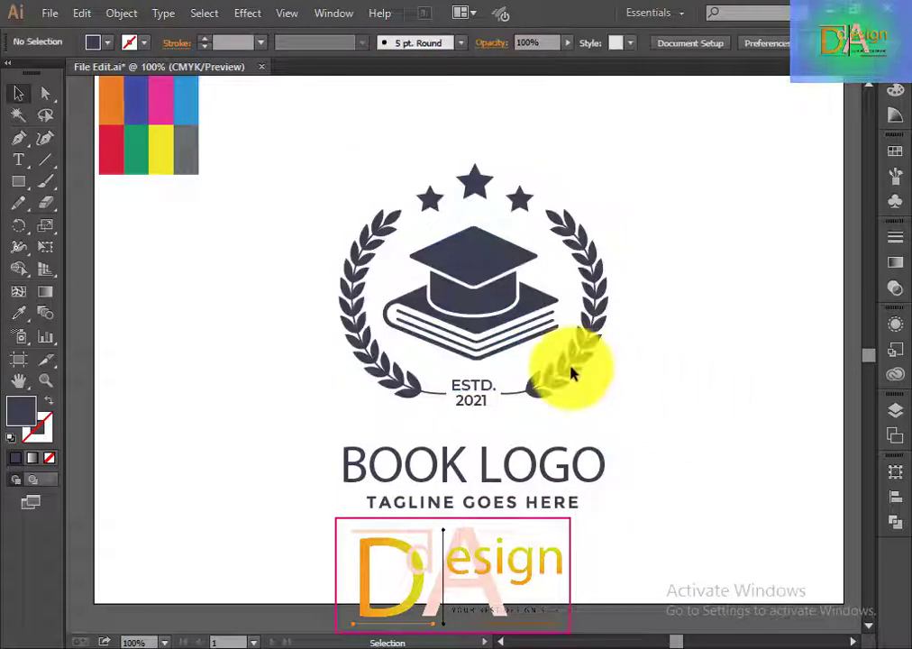
left_click(571, 373)
left_click(683, 386)
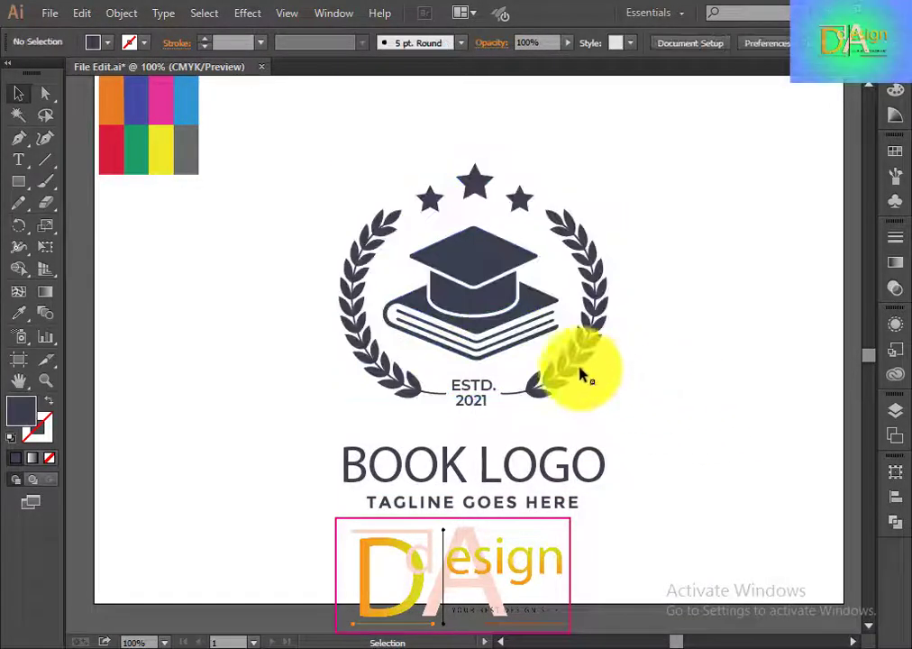
left_click(582, 372)
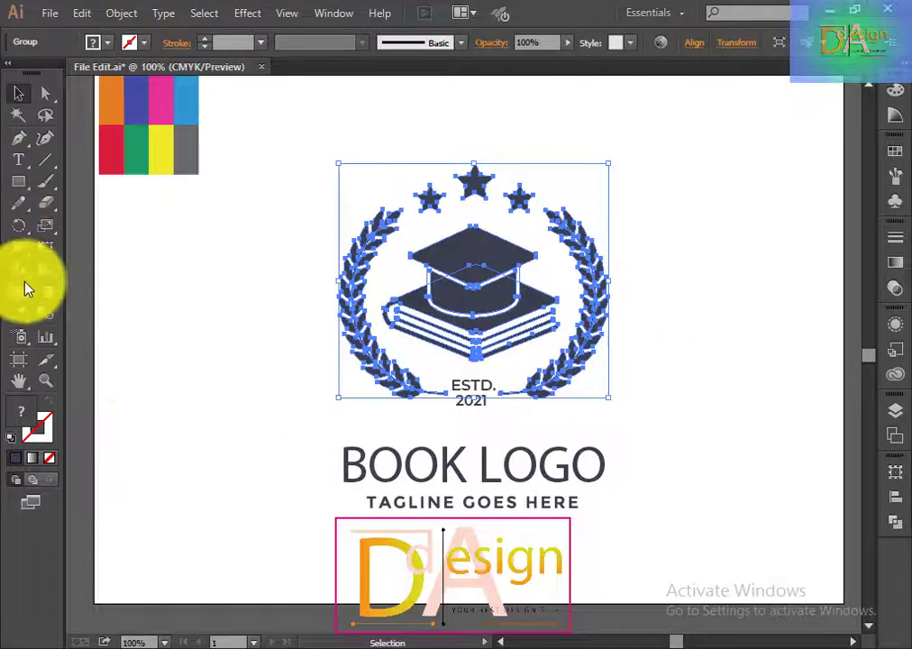
left_click(19, 313)
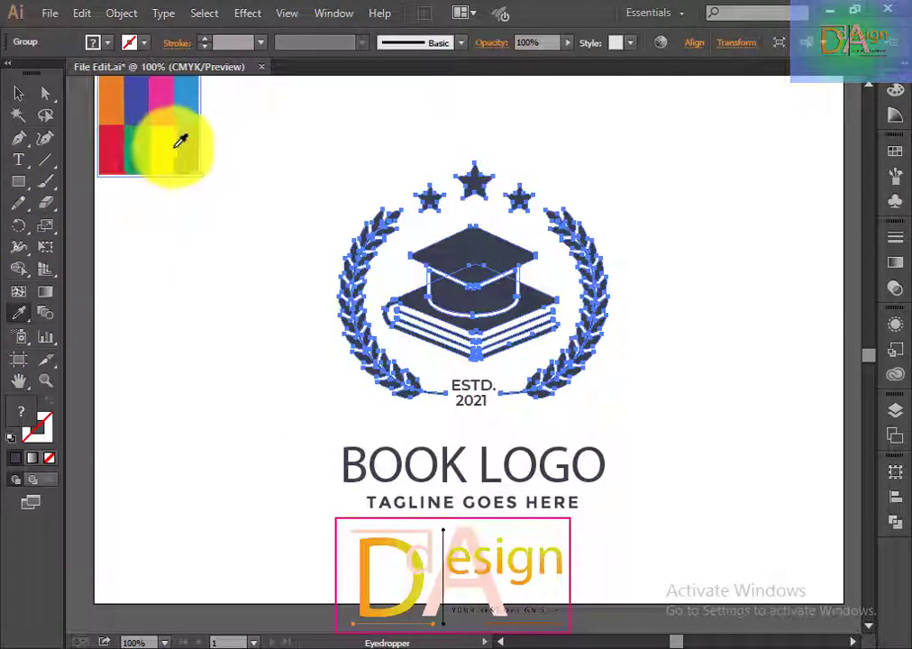
left_click(138, 104)
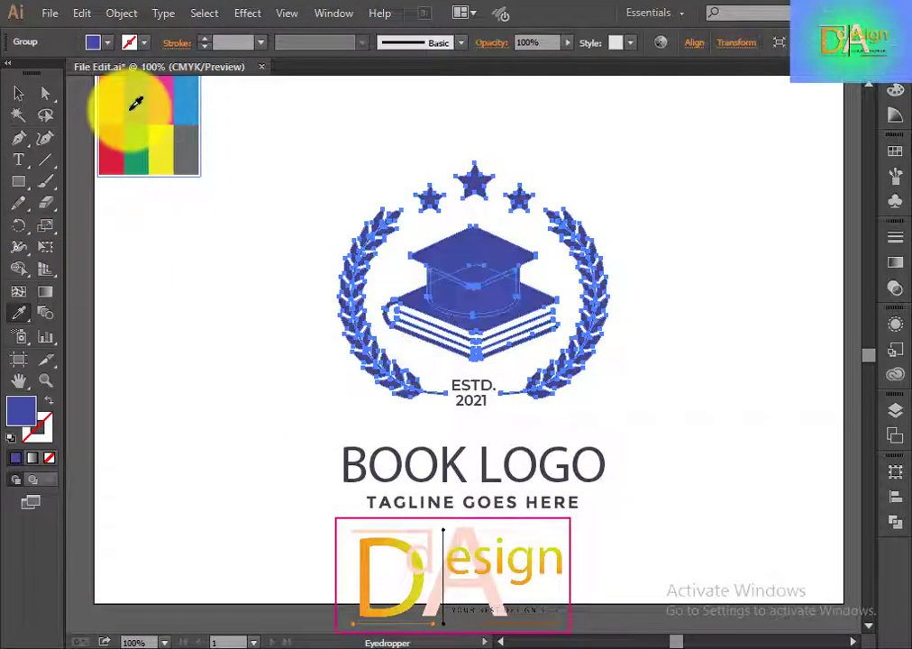
left_click(19, 93)
left_click(655, 408)
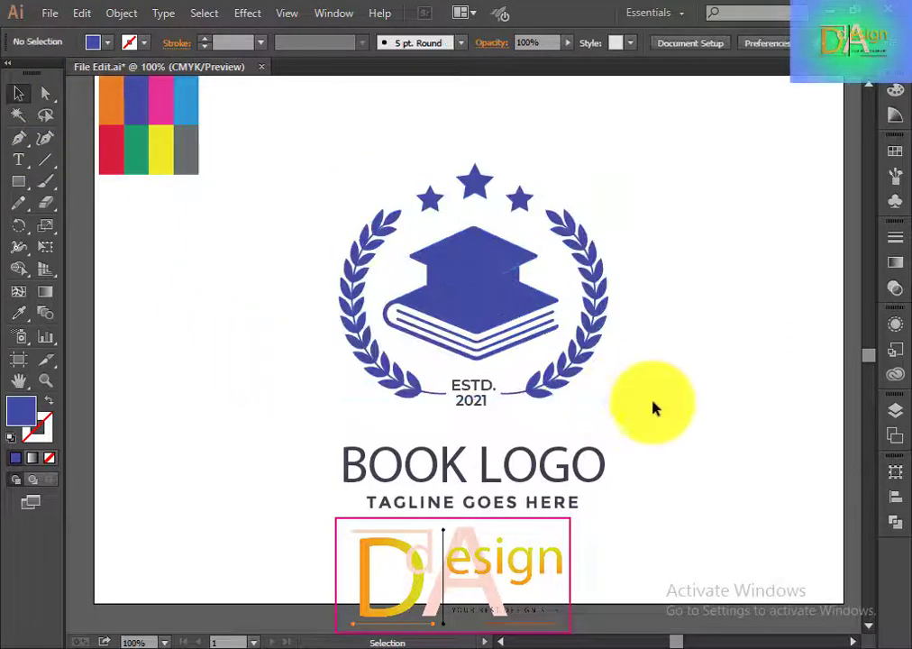
Ungroup the emblem and its book-and-cap subgroup, pulling a blue piece aside
left_click(482, 301)
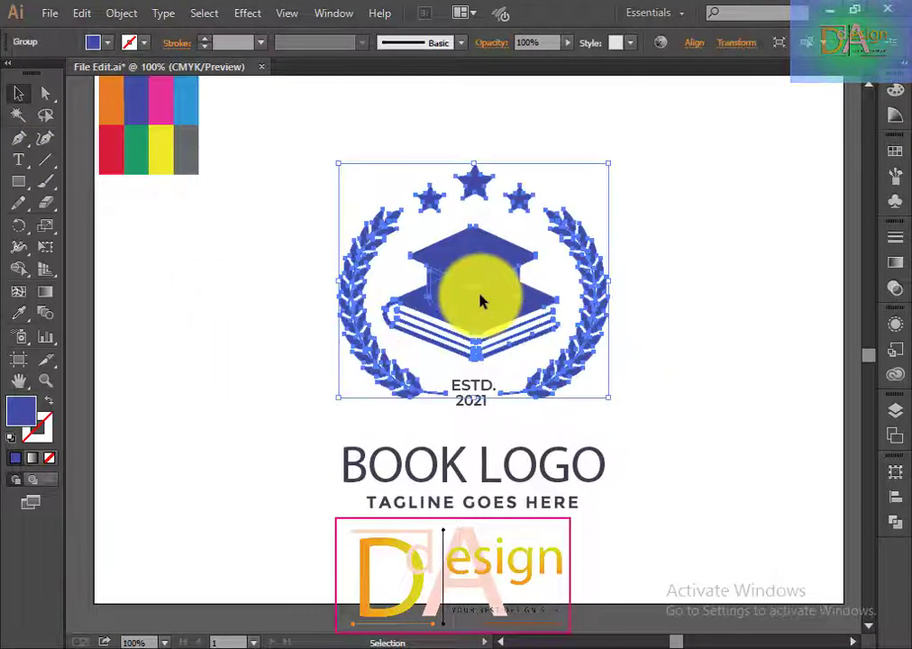
right_click(483, 301)
left_click(577, 398)
left_click(652, 358)
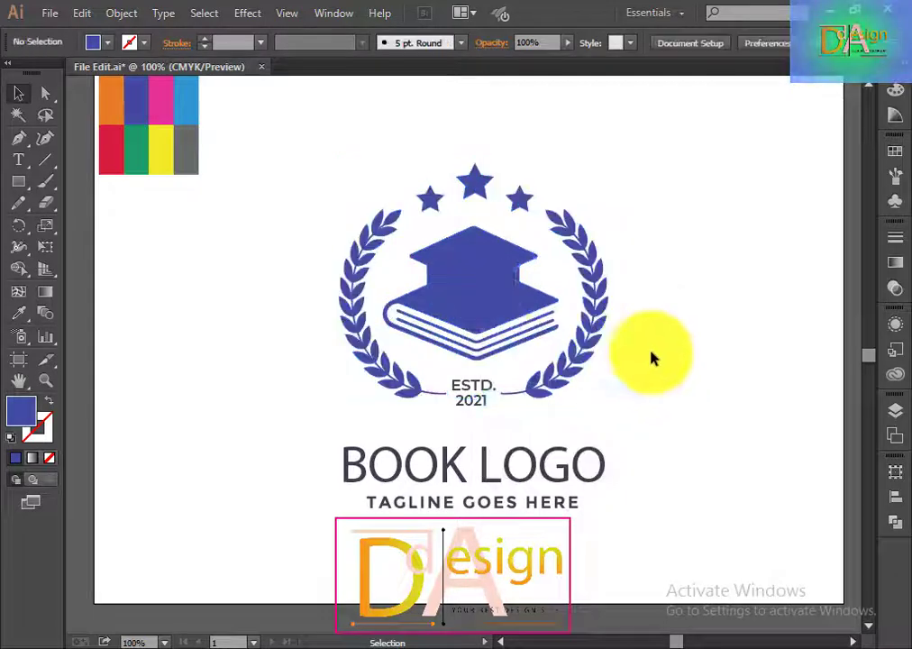
left_click(499, 298)
right_click(498, 297)
left_click(549, 395)
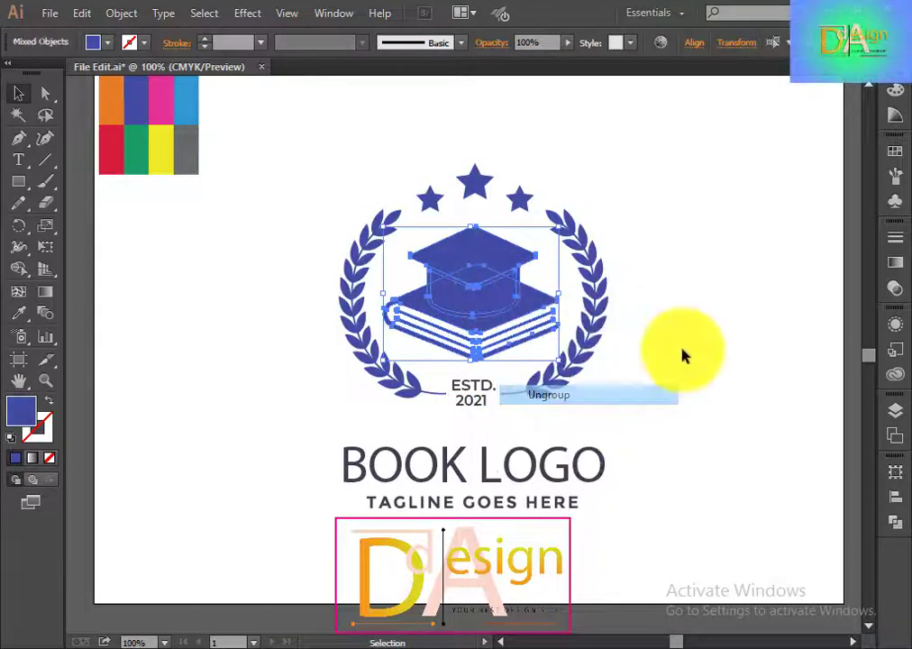
left_click(683, 356)
left_click_drag(479, 300, 319, 325)
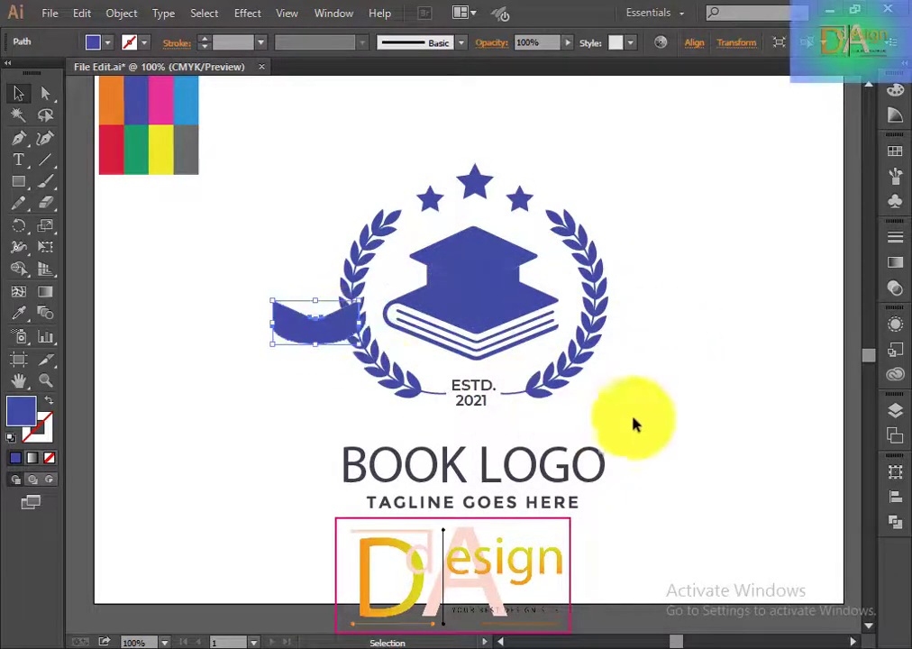
left_click(672, 417)
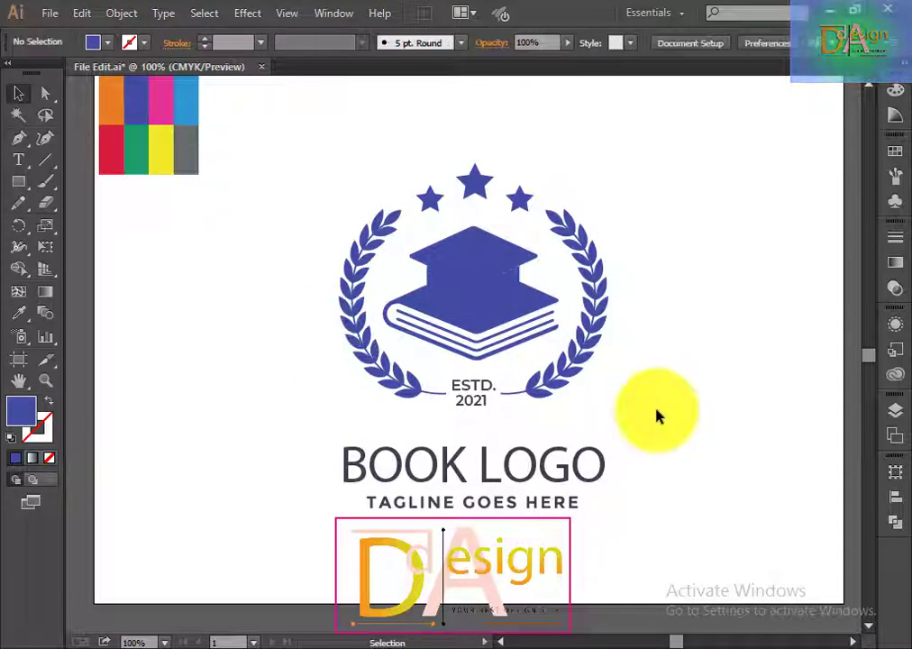
Give the graduation cap band the palette grey and pull the cap pieces left
left_click(487, 306)
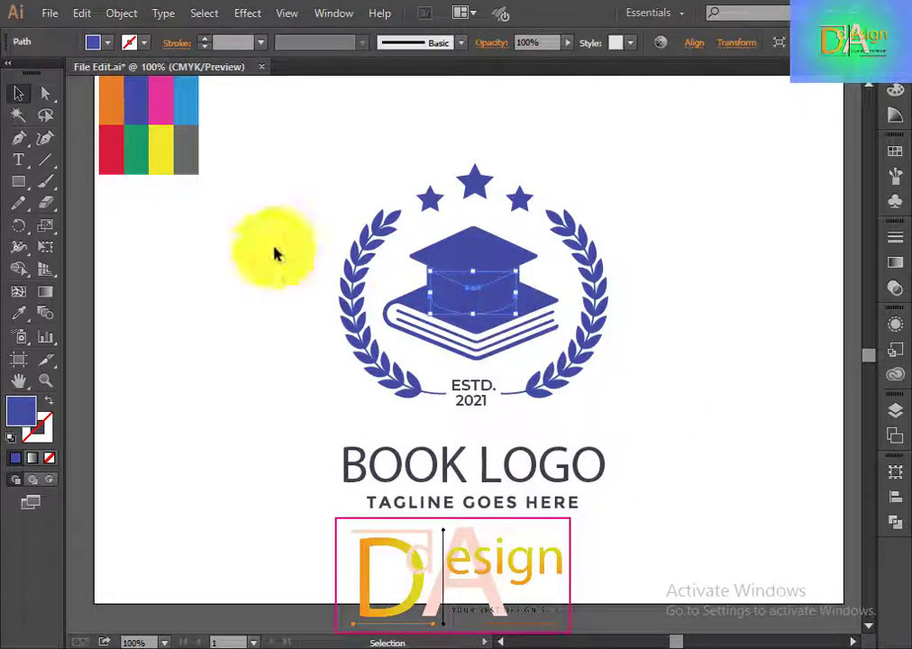
left_click(20, 312)
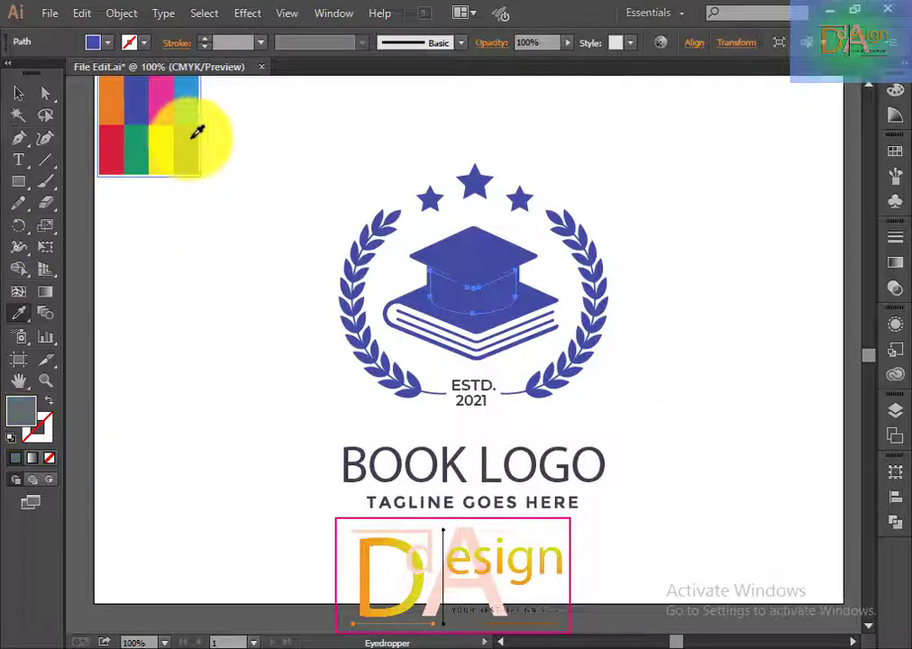
left_click(192, 137)
left_click(19, 93)
left_click(267, 319)
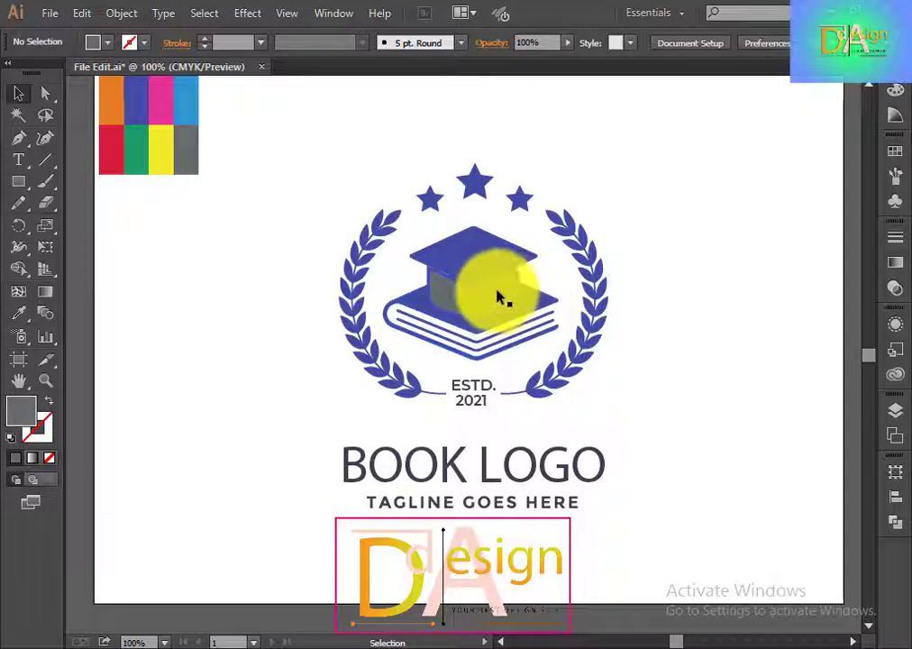
left_click_drag(501, 297, 213, 285)
Undo to return the blue cap top, then delete the stray grey cap piece
key("a")
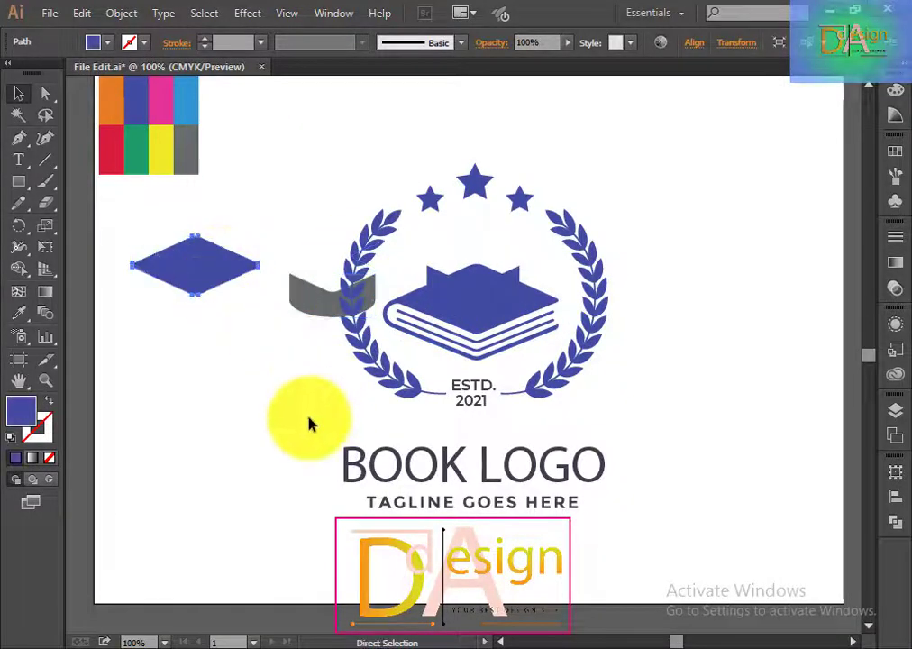
key("ctrl+z")
key("v")
left_click(307, 351)
left_click_drag(312, 301, 200, 317)
left_click(267, 456)
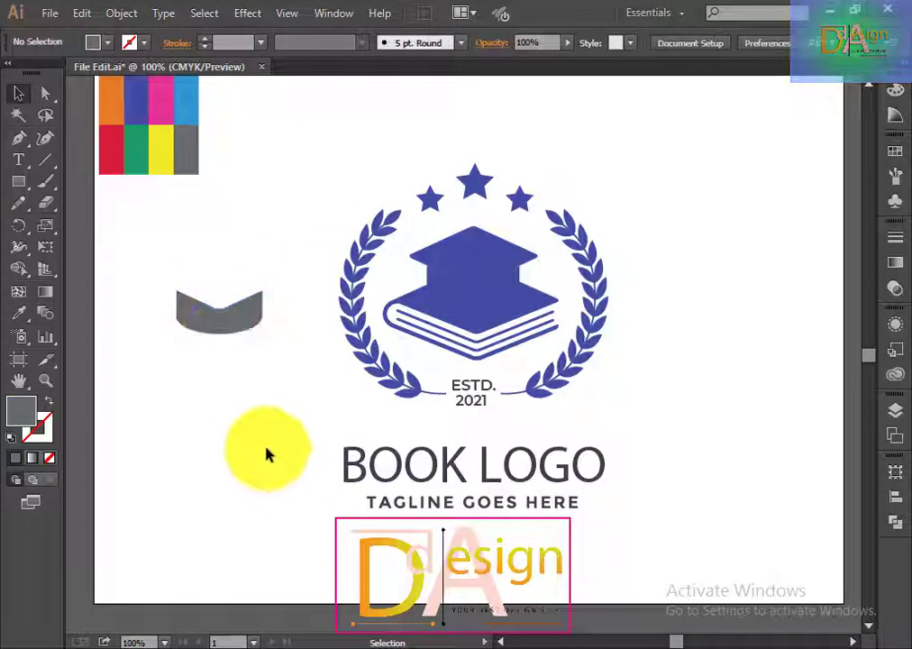
left_click(225, 325)
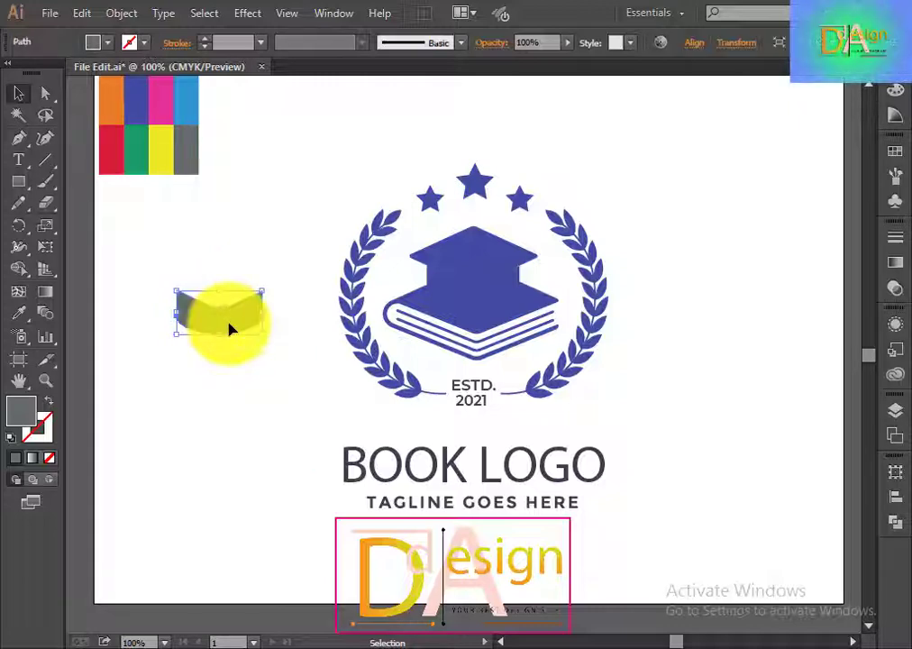
key("Delete")
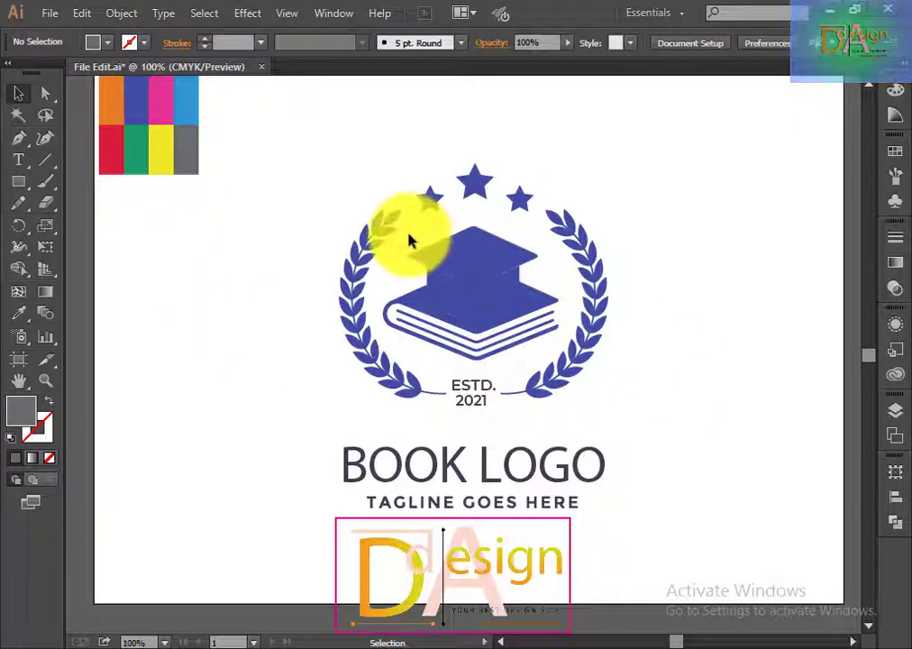
Restore the deleted grey band and undo its move so it sits inside the cap
left_click(523, 360)
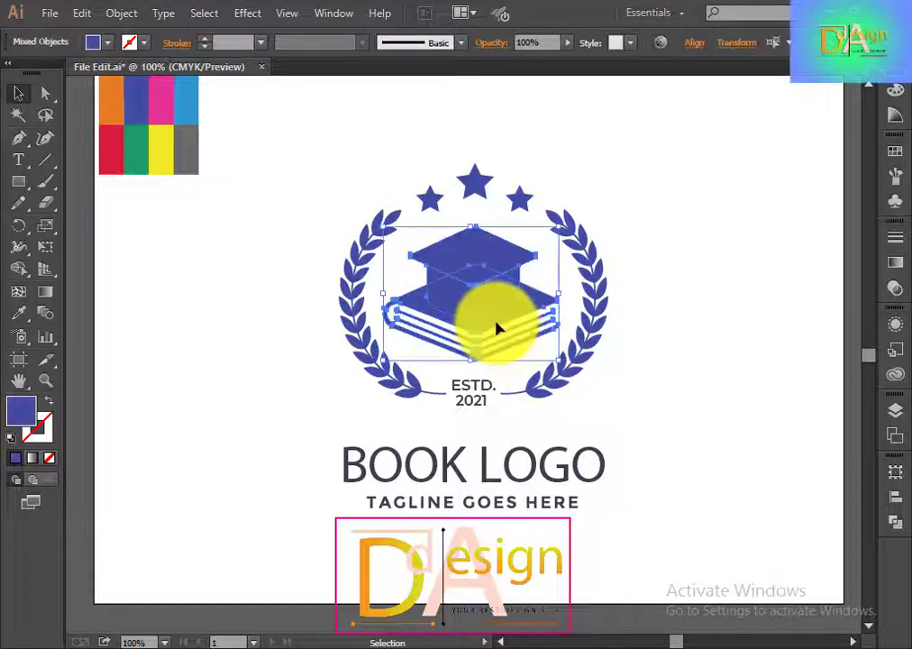
key("v")
left_click(707, 320)
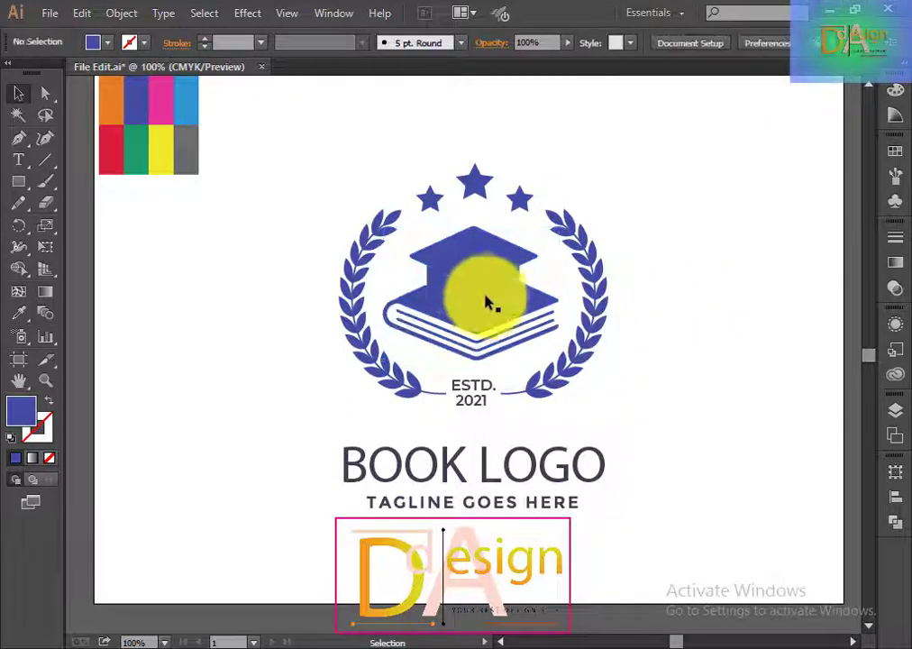
left_click(476, 297)
left_click(663, 306)
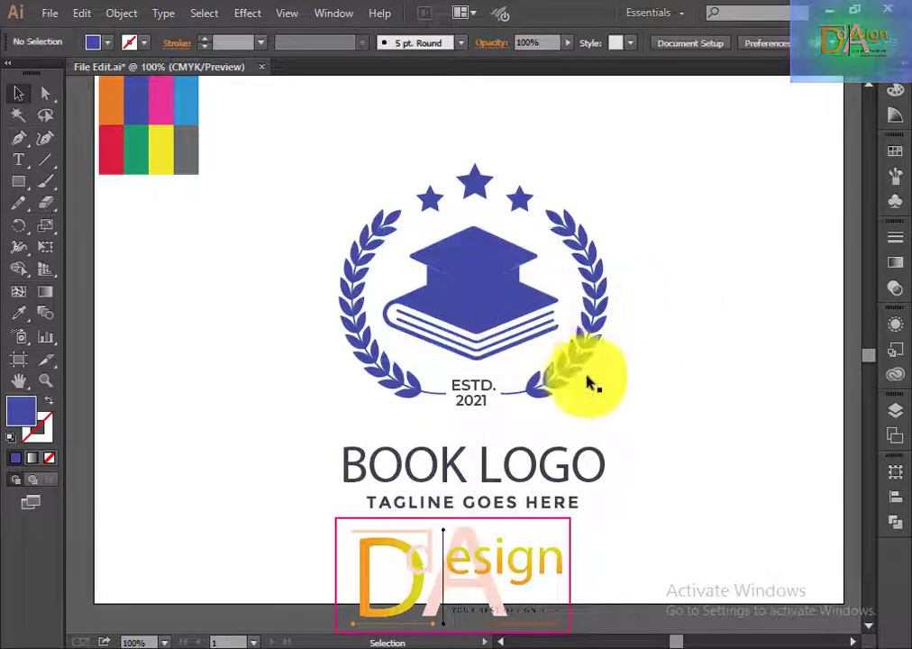
key("a")
key("ctrl+z")
key("ctrl+z")
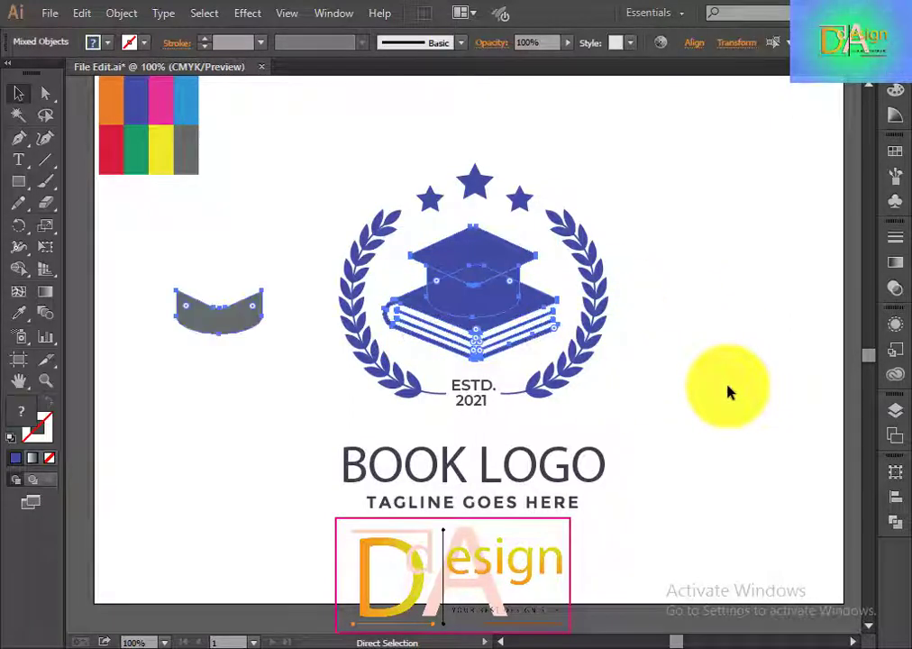
key("ctrl+z")
key("ctrl+z")
key("v")
left_click(730, 392)
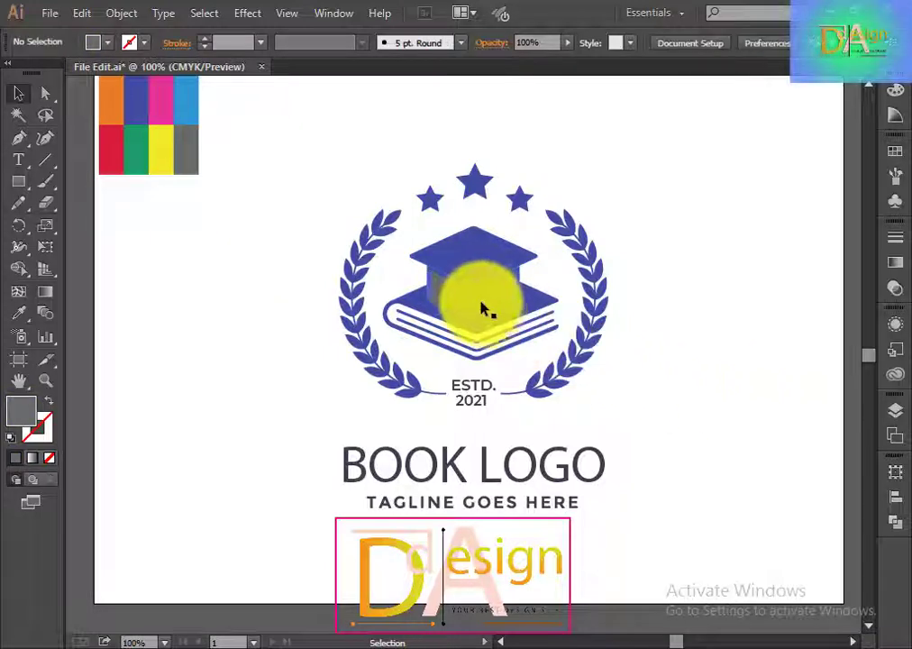
left_click(455, 298)
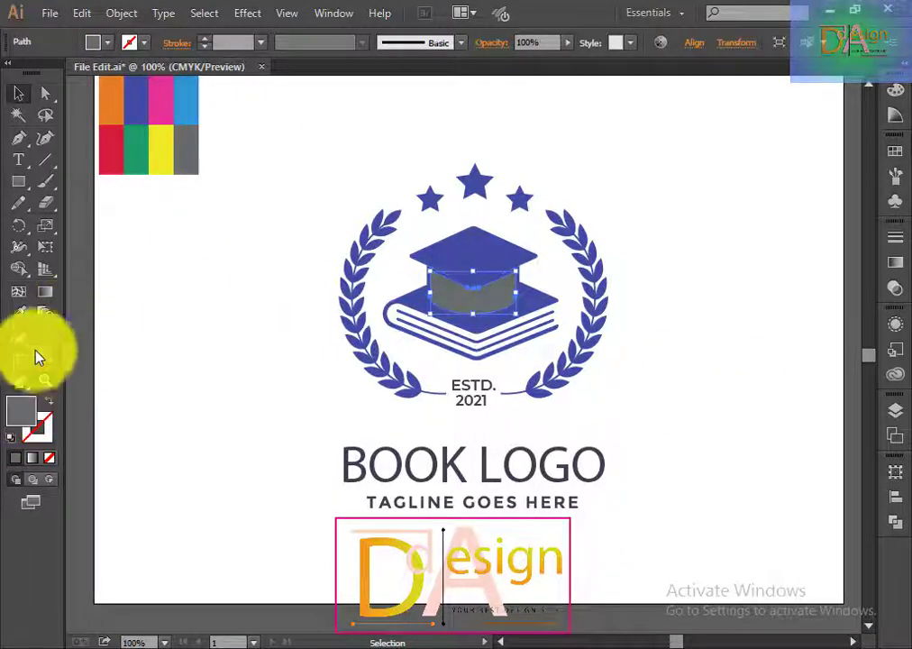
Fill the cap band with the blue swatch, then lighten it to 6176F2 in Color Picker
left_click(18, 313)
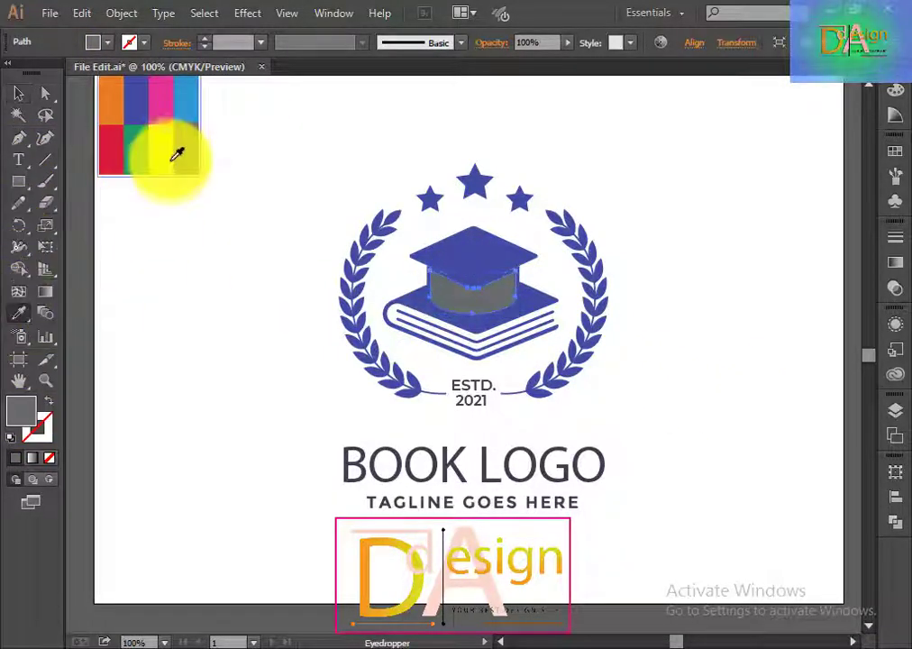
left_click(173, 150)
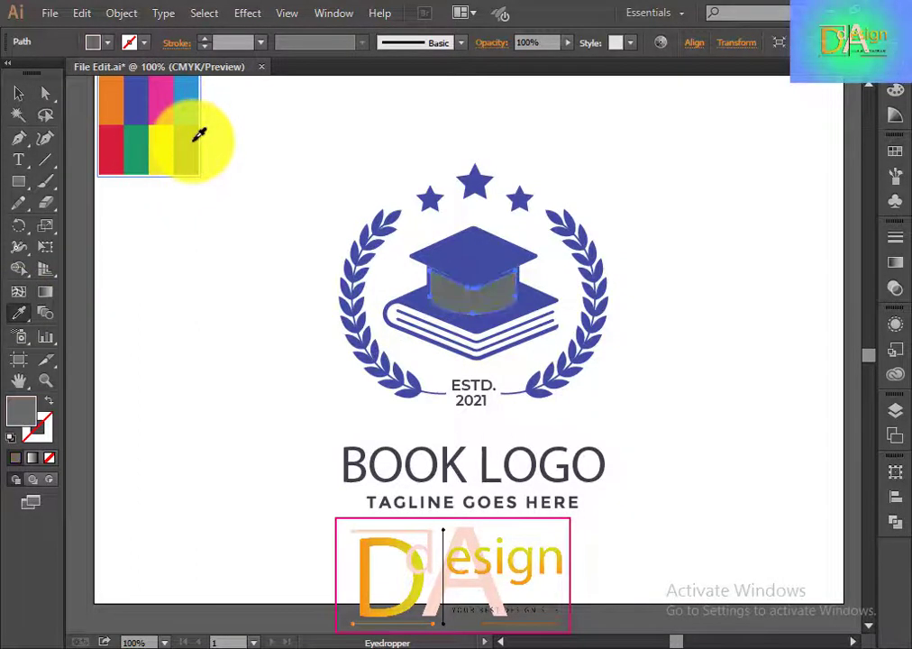
left_click(146, 108)
double_click(22, 413)
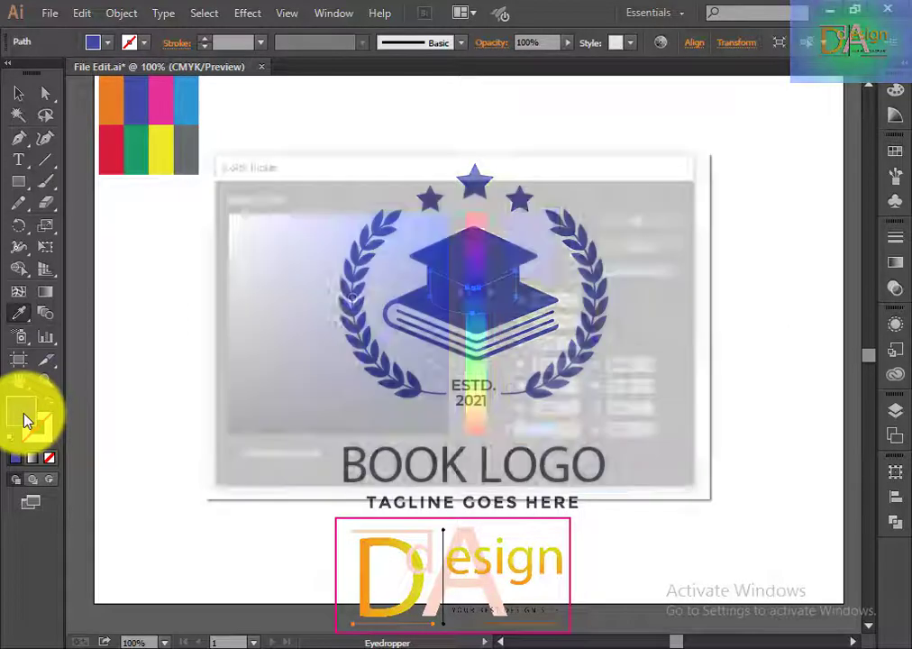
left_click_drag(365, 172, 673, 198)
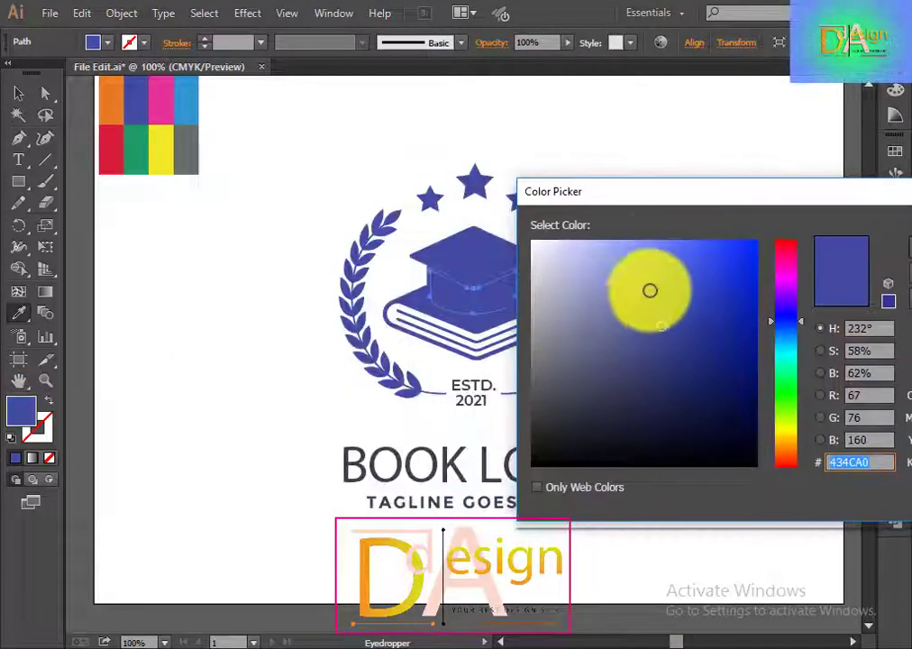
left_click_drag(649, 291, 668, 251)
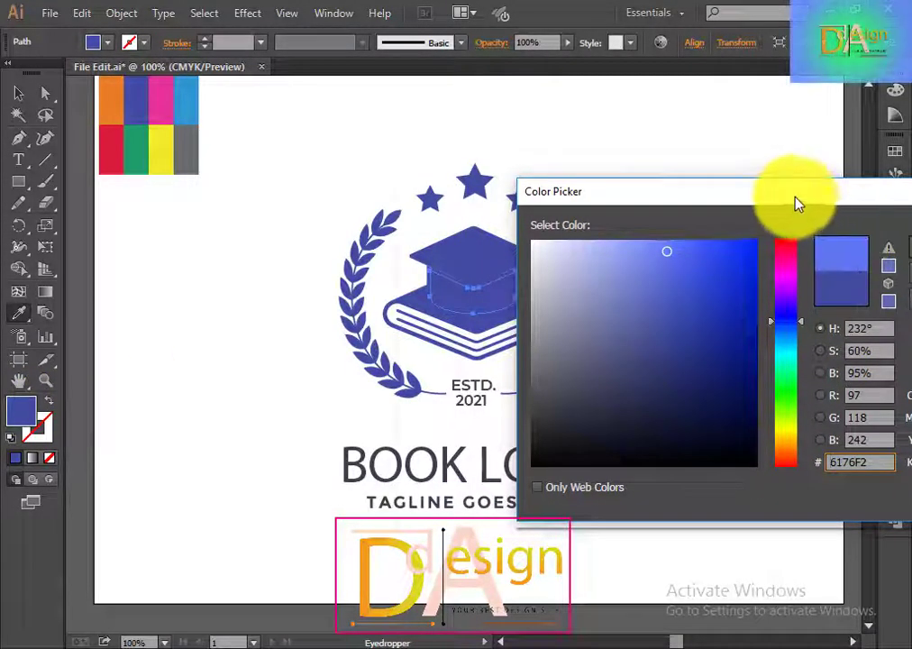
left_click_drag(796, 200, 686, 209)
left_click(857, 260)
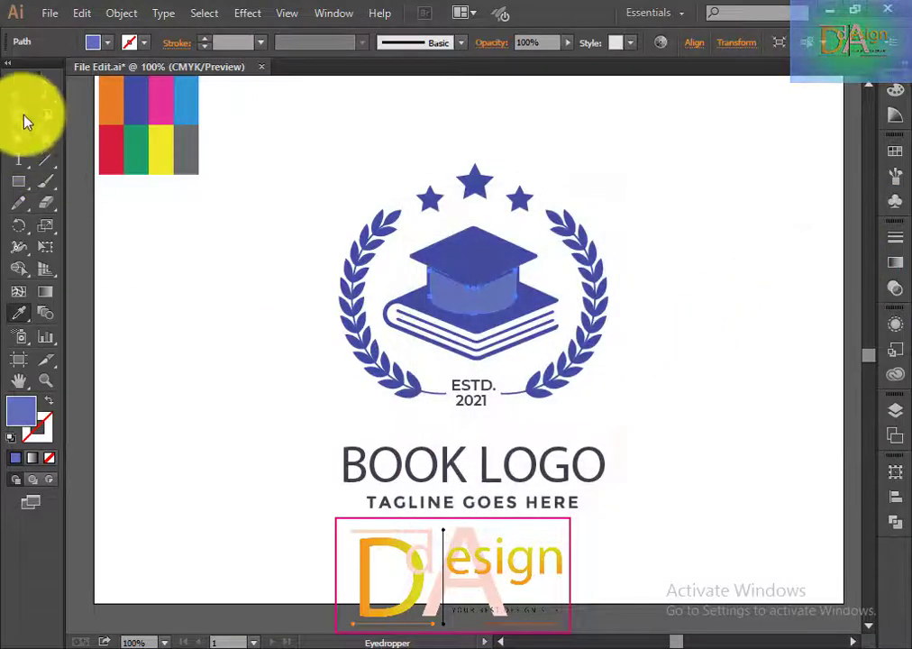
left_click(19, 93)
left_click(796, 335)
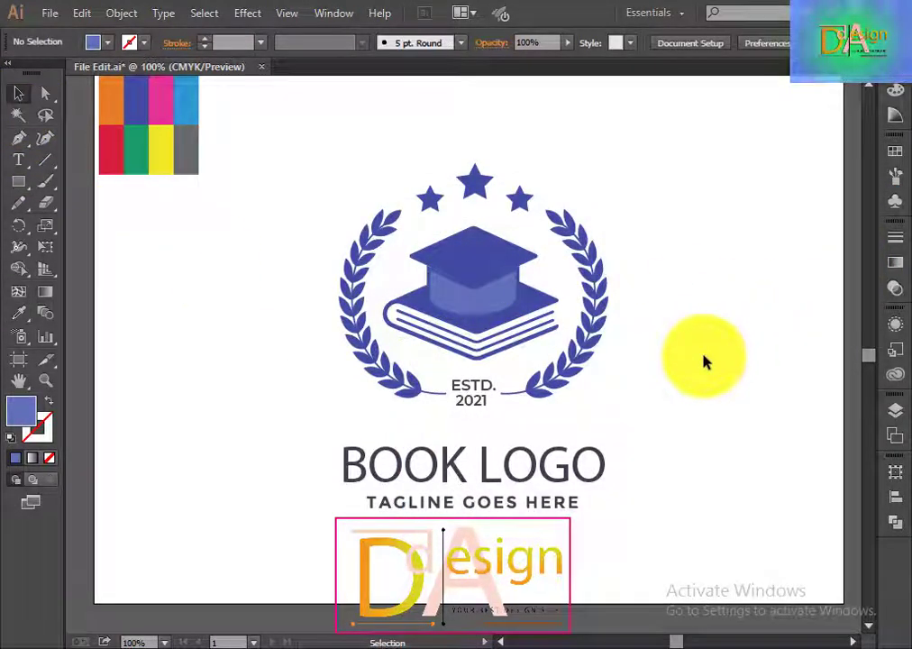
Resize the light blue cap band to sit between the mortarboard and the book
left_click(492, 315)
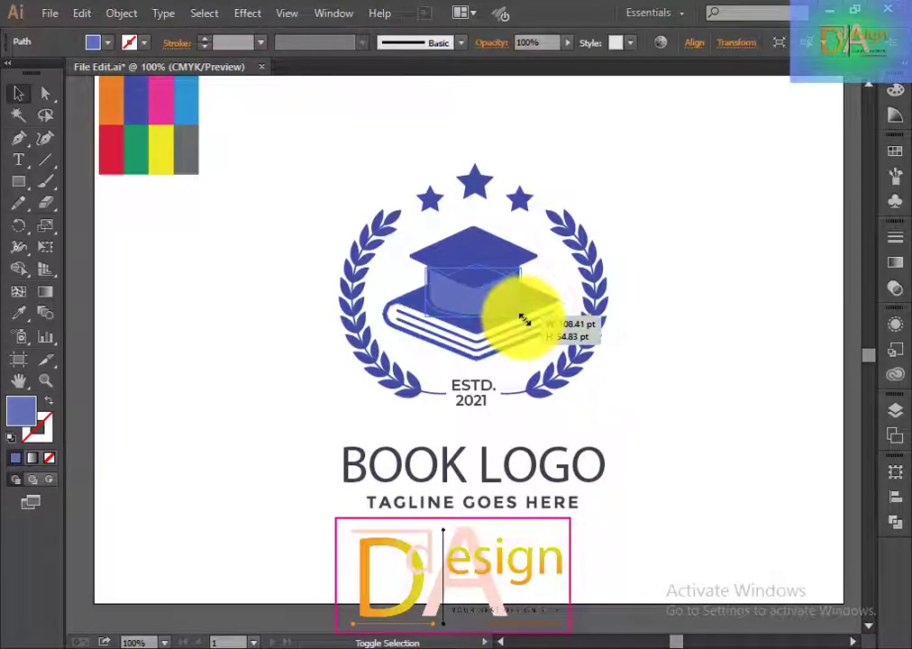
left_click(690, 341)
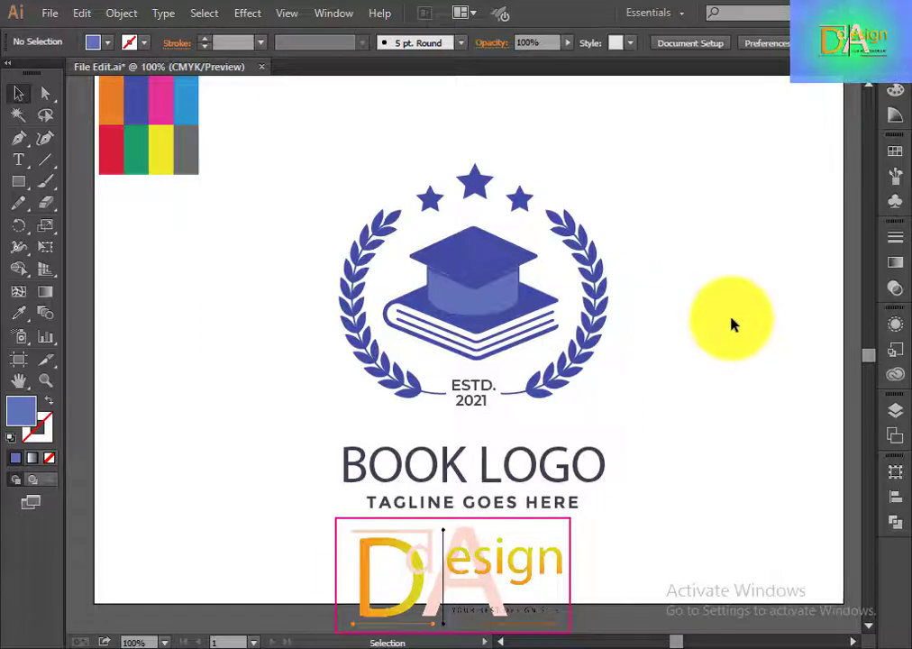
scroll(561, 379, "up", 2)
scroll(541, 388, "up", 2)
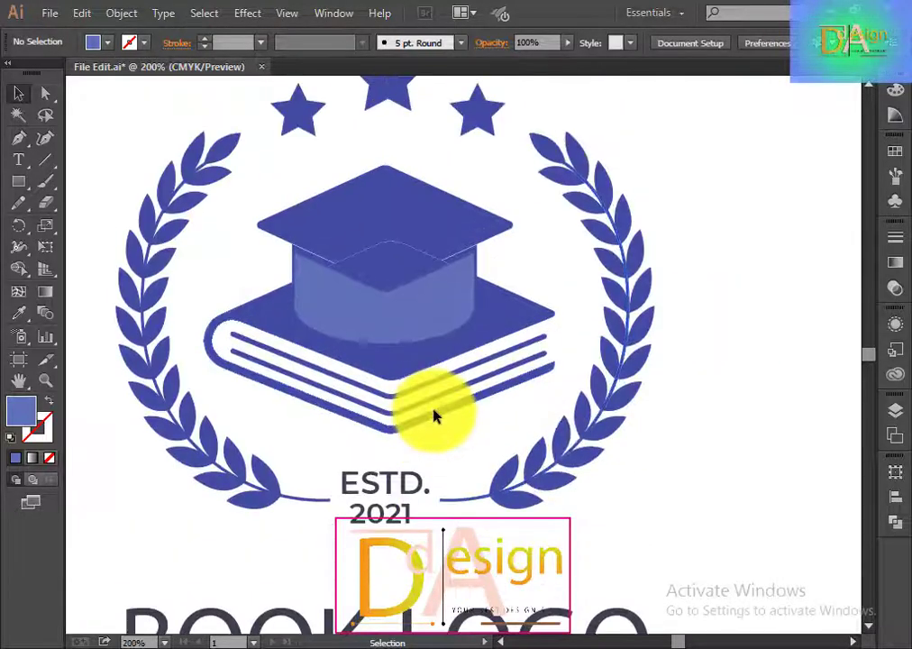
Inspect the book's page lines and the combined book-and-cap shape
left_click(416, 410)
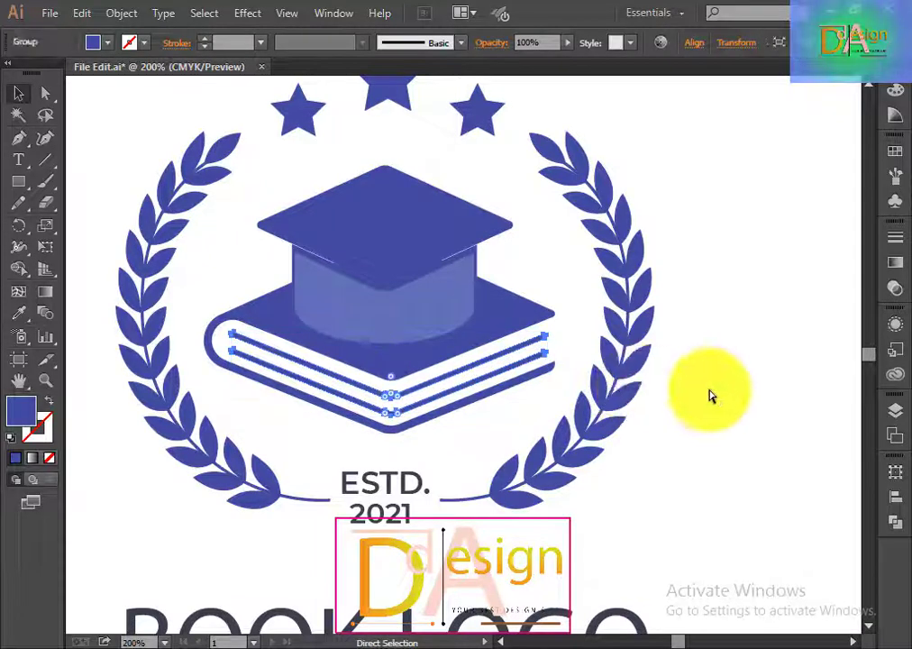
key("ctrl+shift+a")
left_click(512, 397)
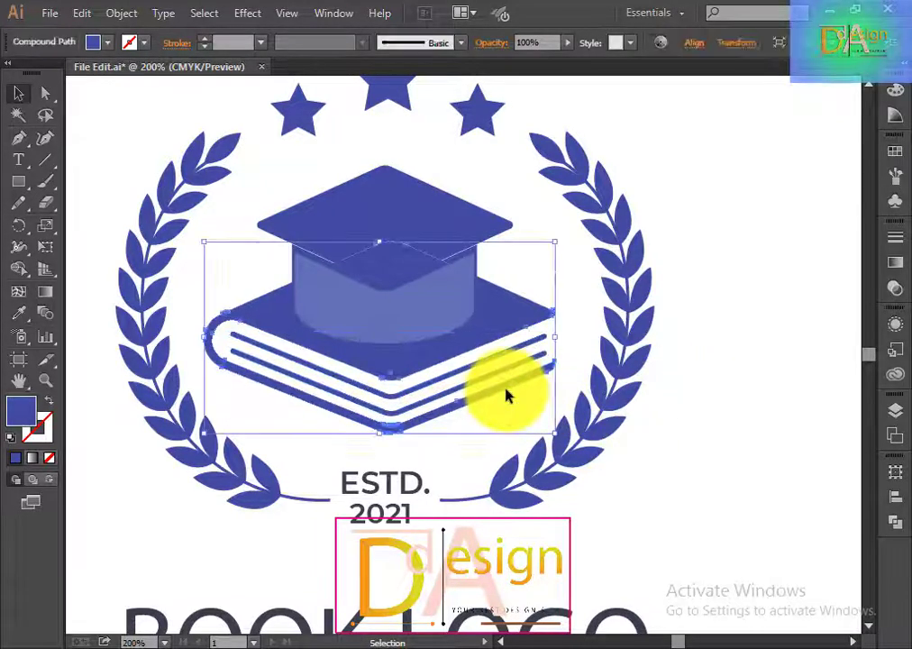
left_click(718, 394)
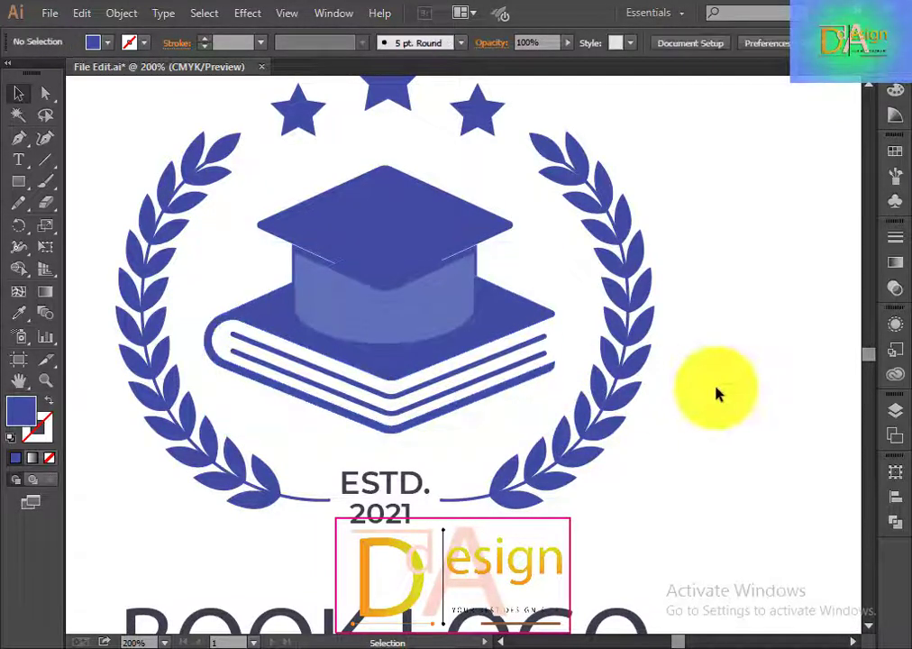
left_click(457, 350)
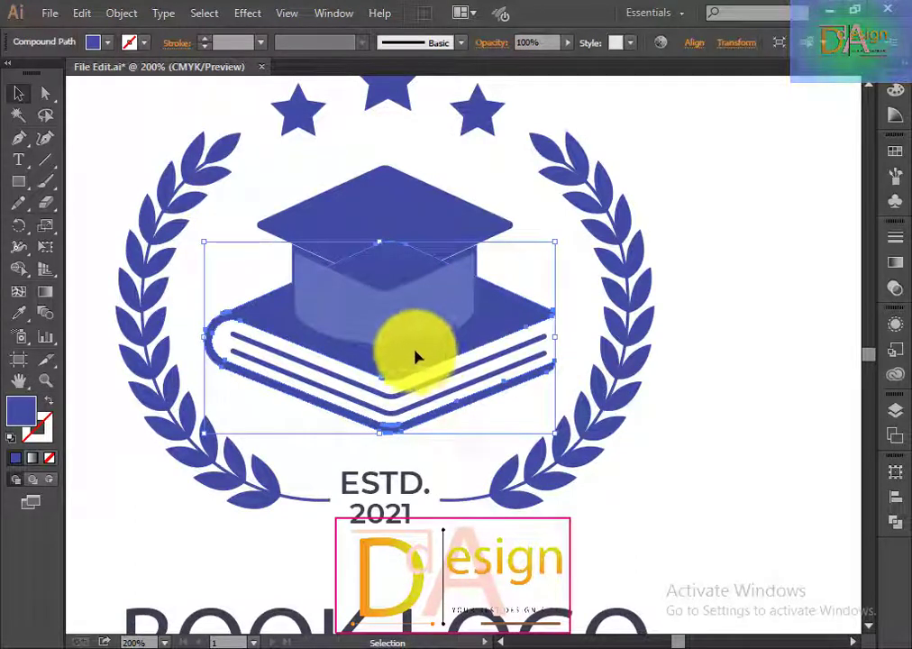
left_click(697, 417)
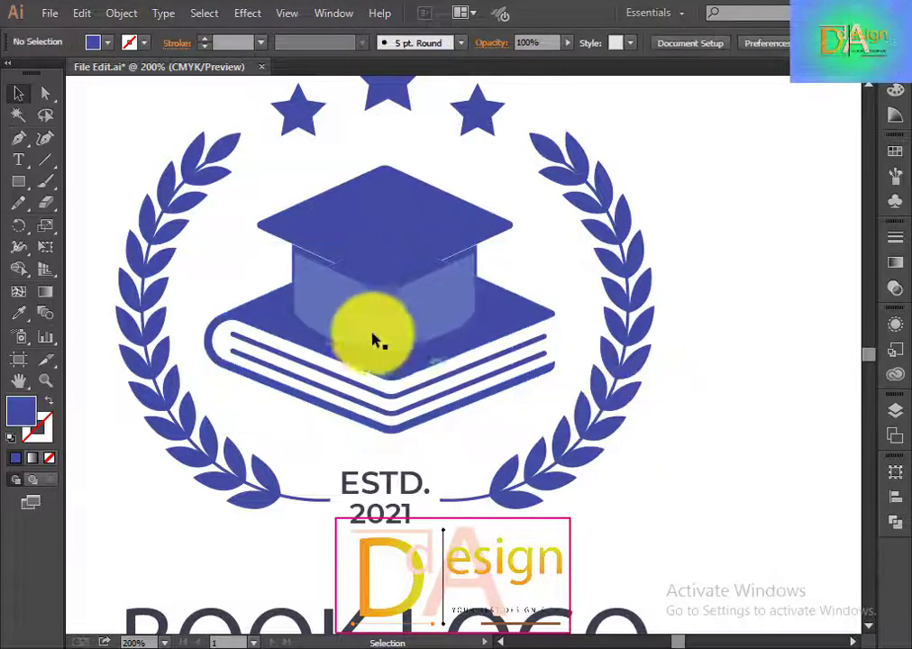
left_click(406, 370)
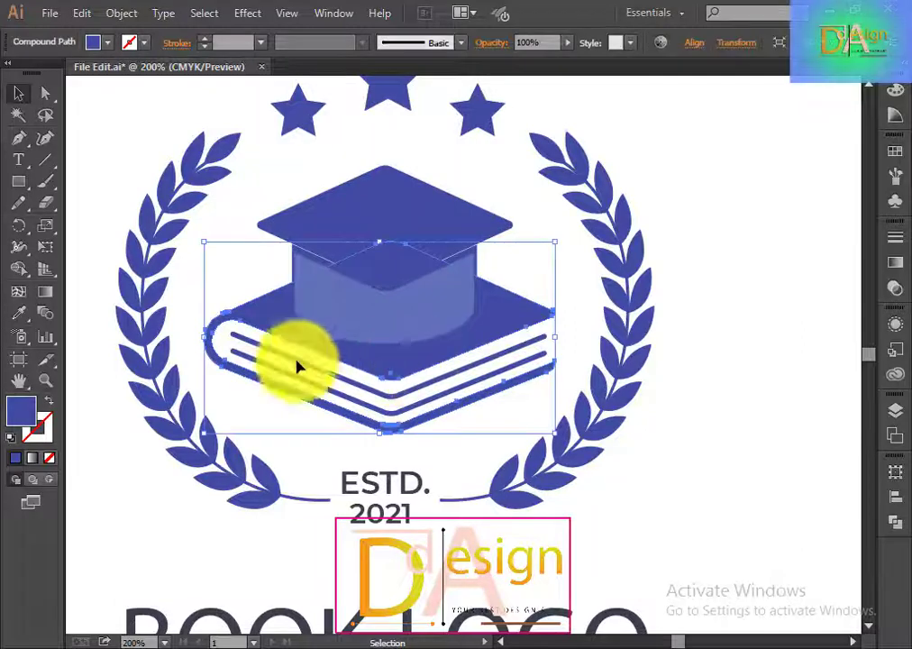
Try merging regions of the cap and book with the Shape Builder tool
left_click(19, 269)
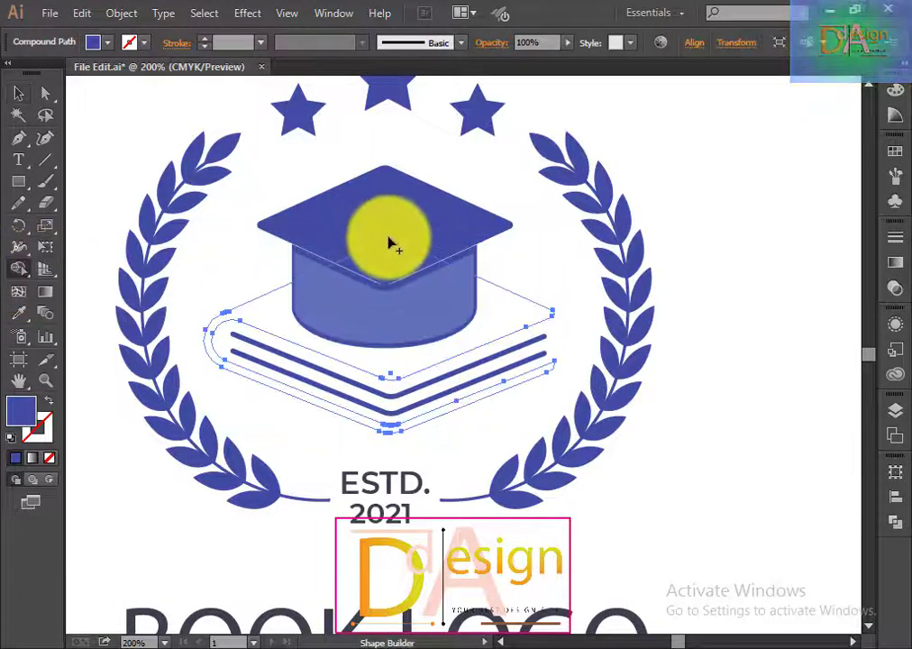
left_click(393, 263)
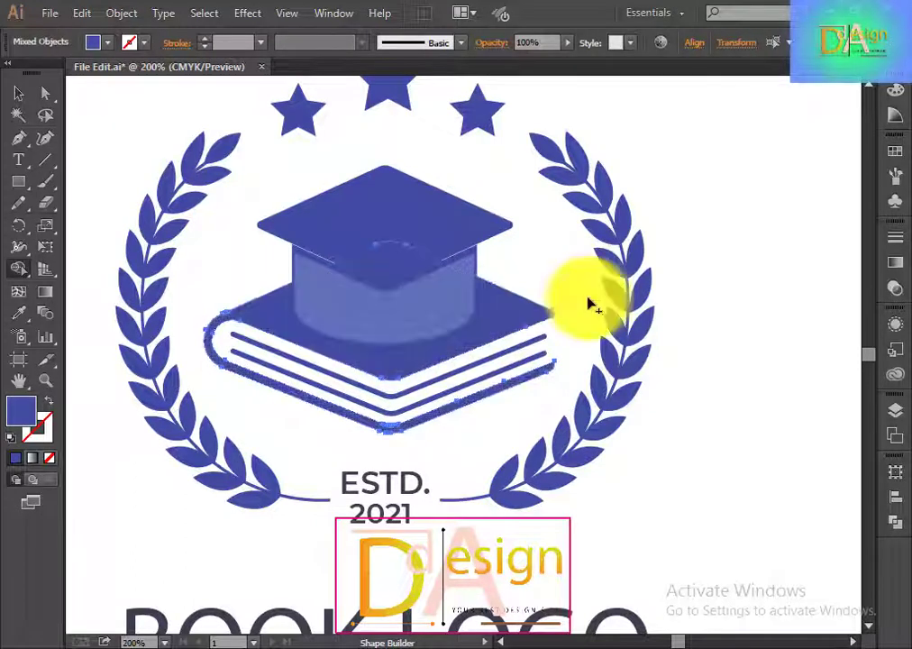
left_click(18, 93)
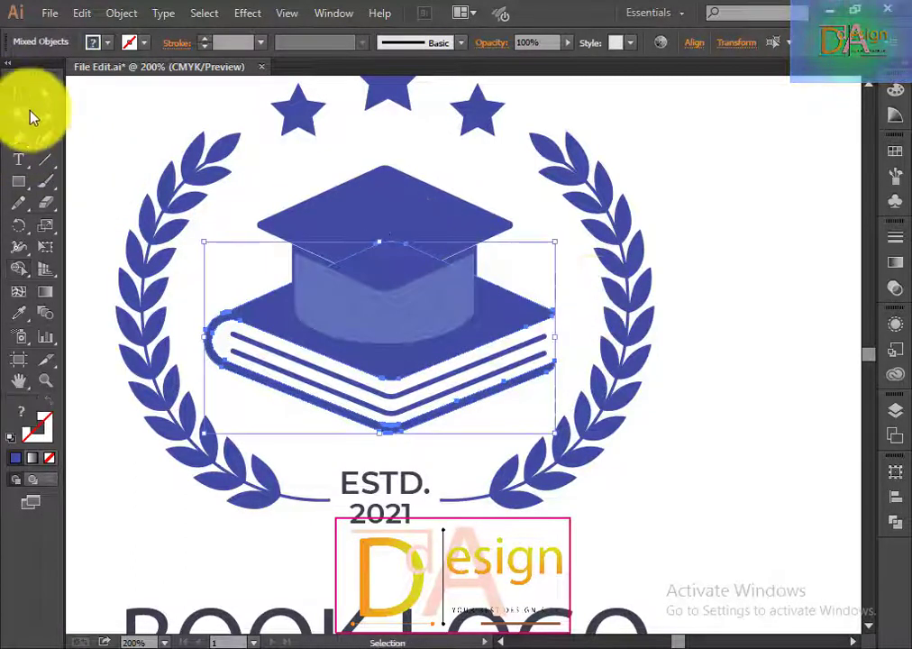
left_click(685, 325)
Select cap and book together and merge the cap top's inner pieces into one shape
left_click_drag(234, 206, 451, 377)
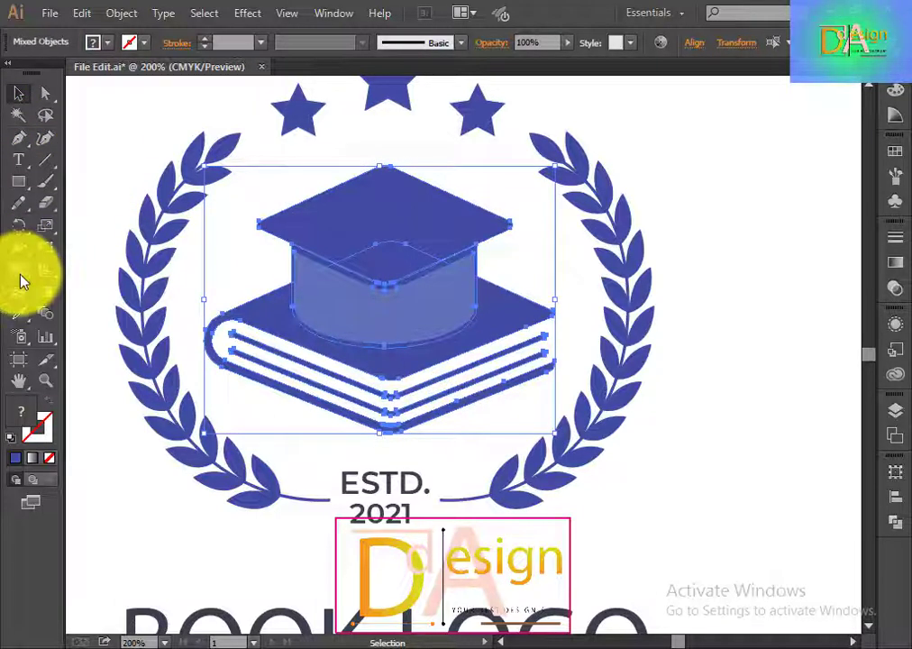
left_click(19, 269)
left_click(393, 236)
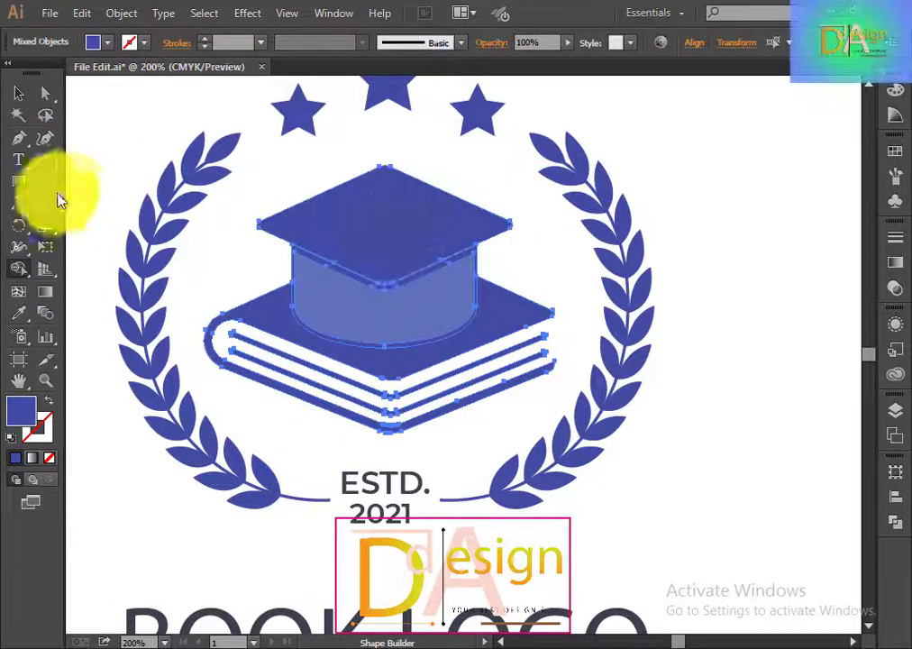
left_click(19, 93)
left_click(703, 325)
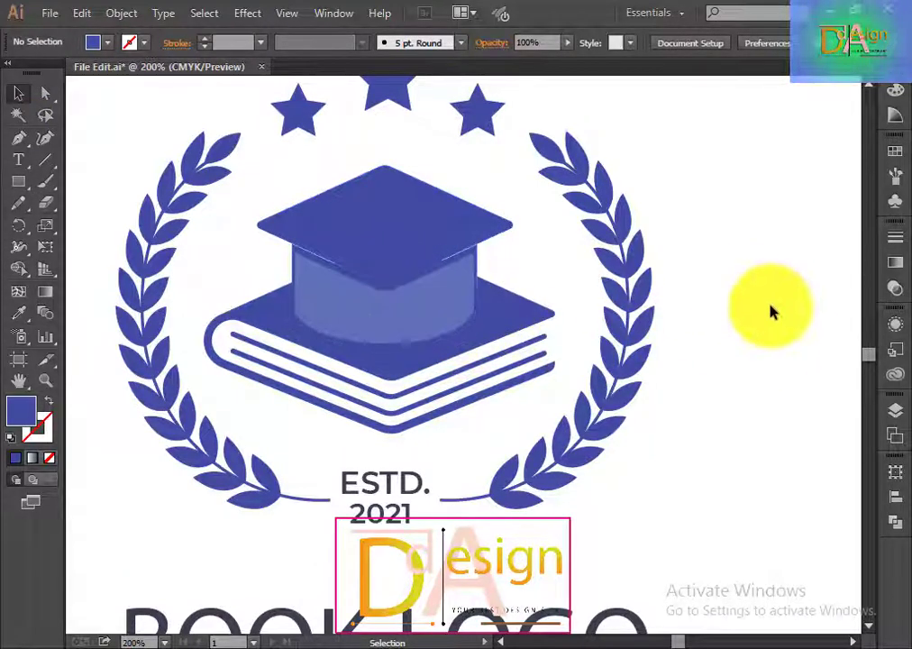
left_click(523, 325)
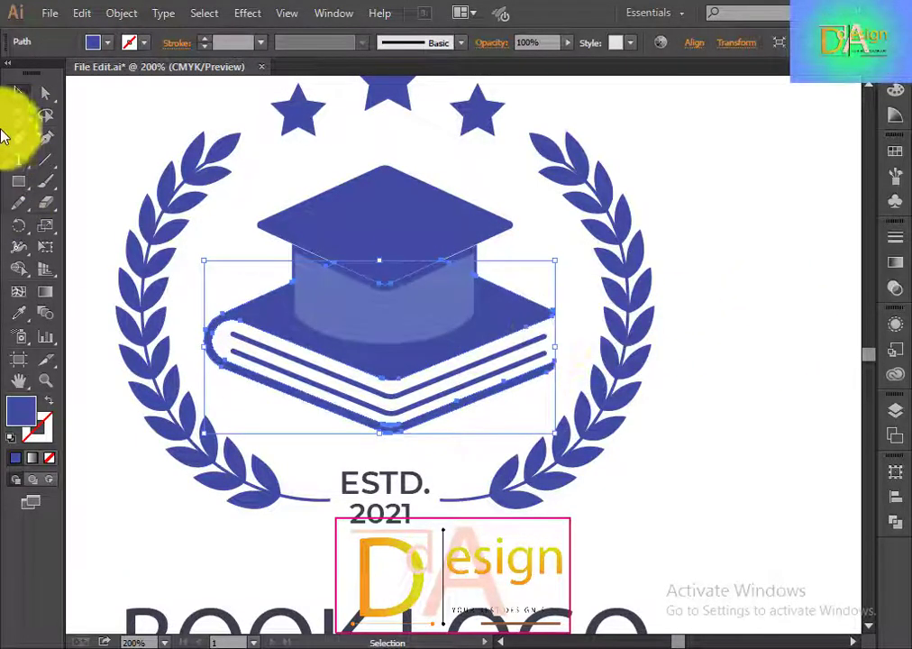
left_click(749, 265)
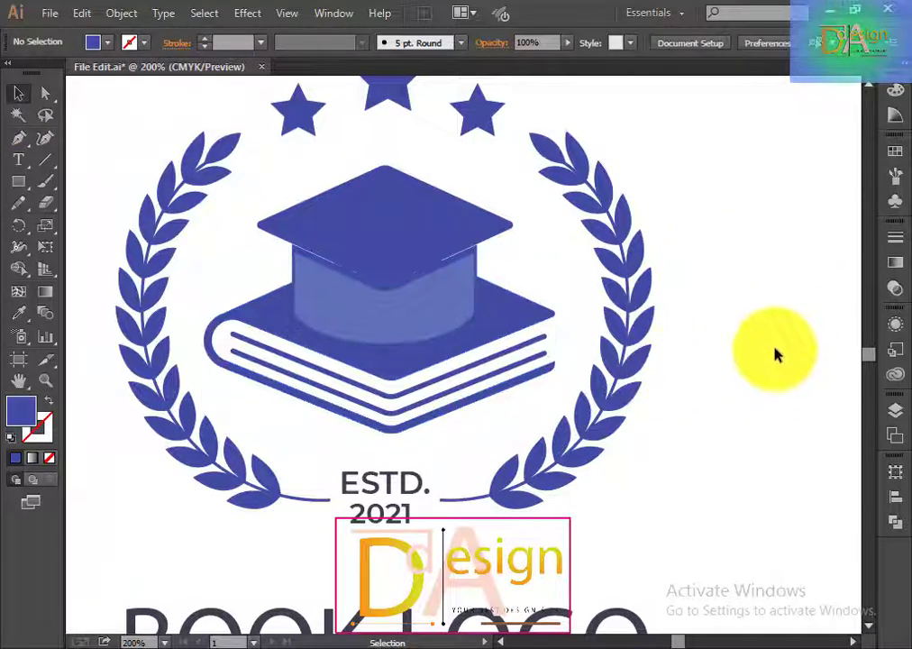
scroll(586, 366, "down", 1)
scroll(588, 366, "down", 1)
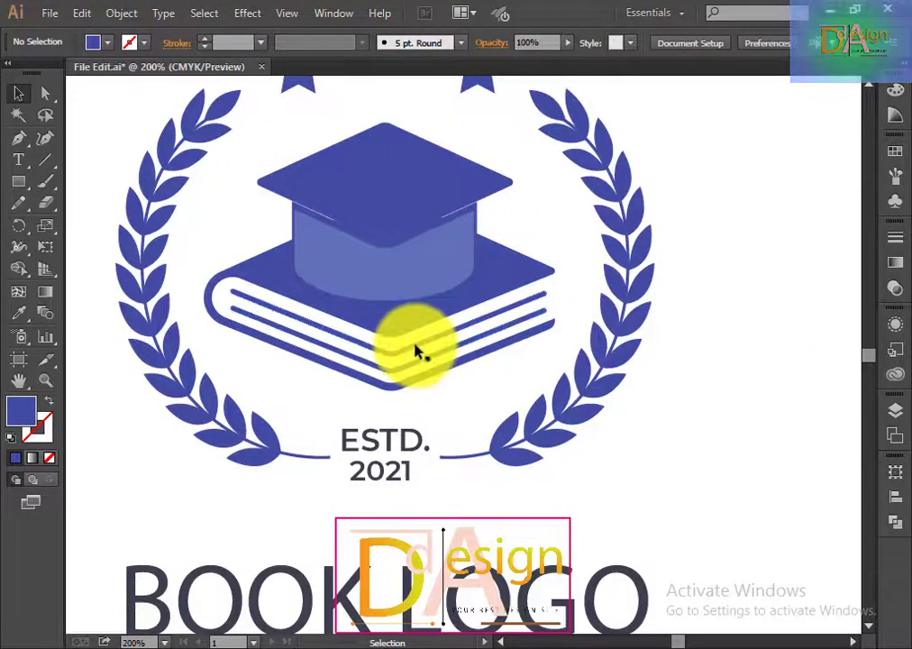
Try the chart's yellow on the BOOK LOGO heading, then undo it
left_click(415, 349)
left_click(110, 43)
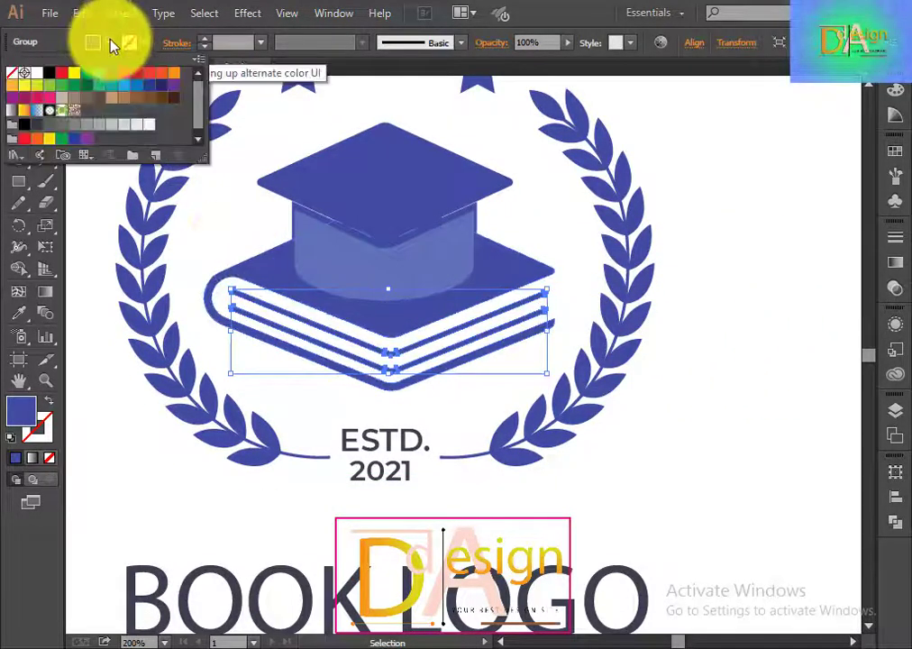
key("Escape")
scroll(179, 268, "down", 3)
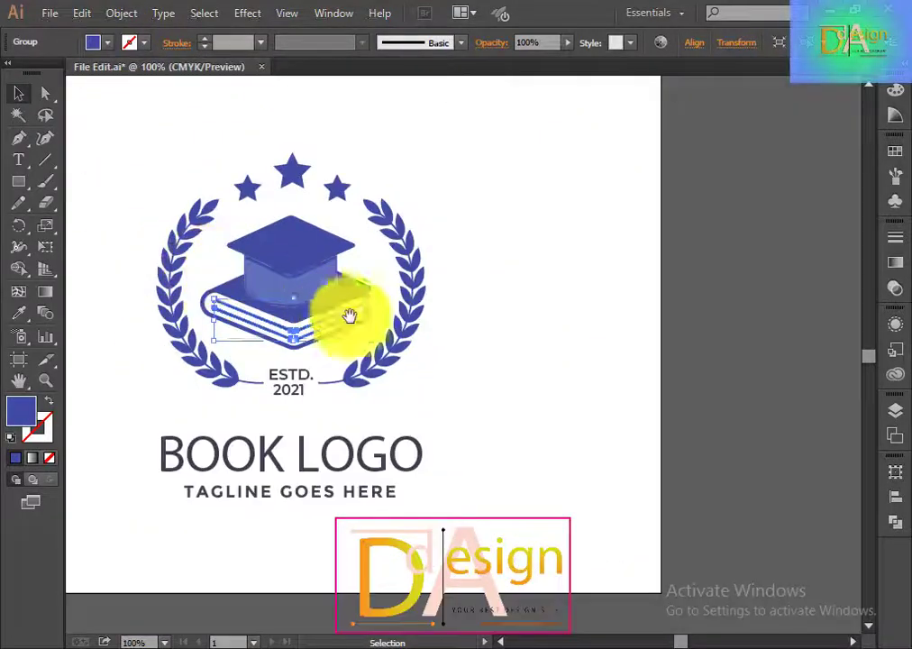
left_click_drag(350, 316, 494, 316)
left_click(435, 442)
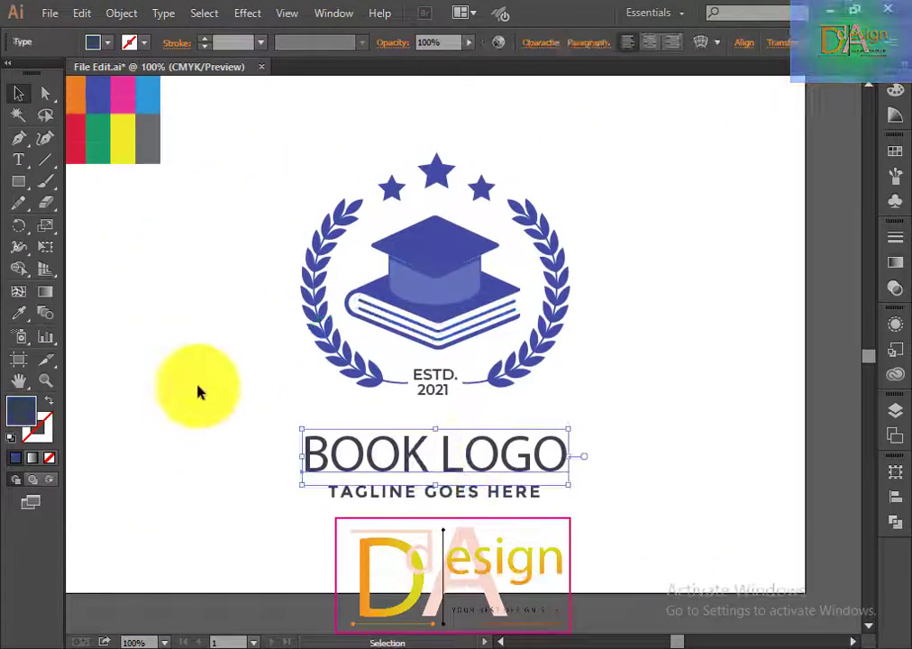
left_click_drag(200, 392, 312, 418)
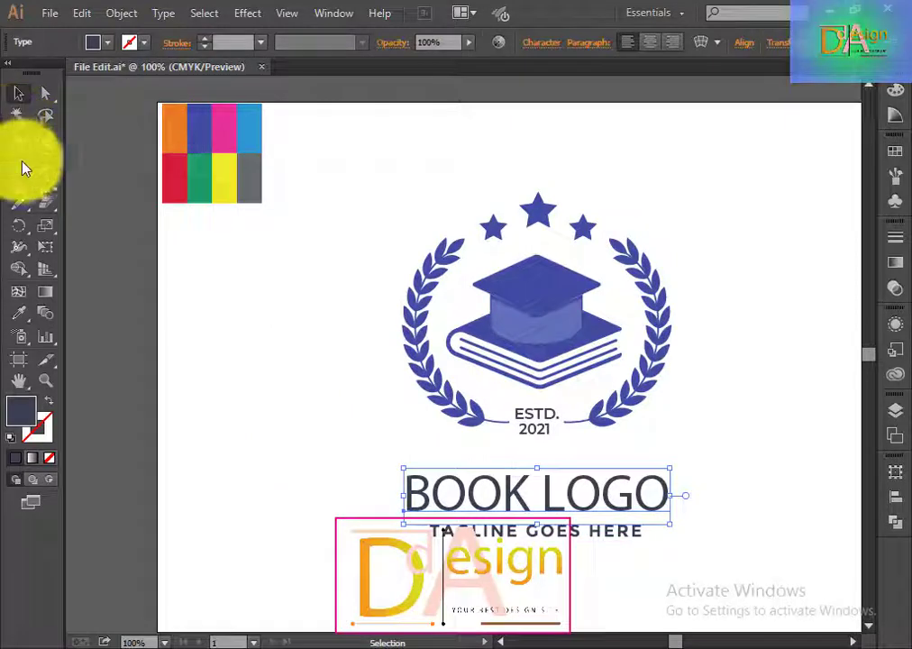
left_click(22, 317)
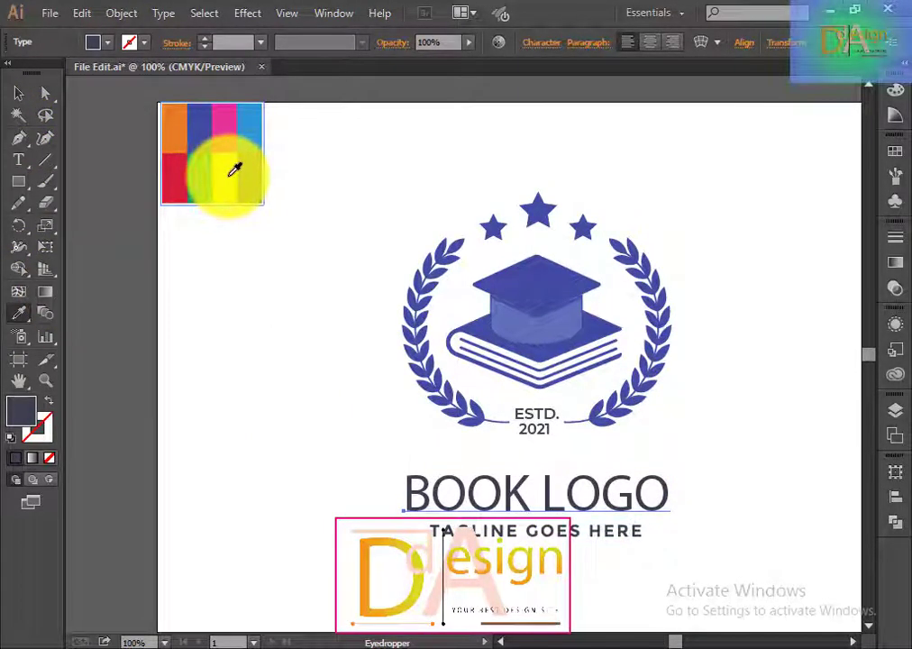
left_click(233, 169)
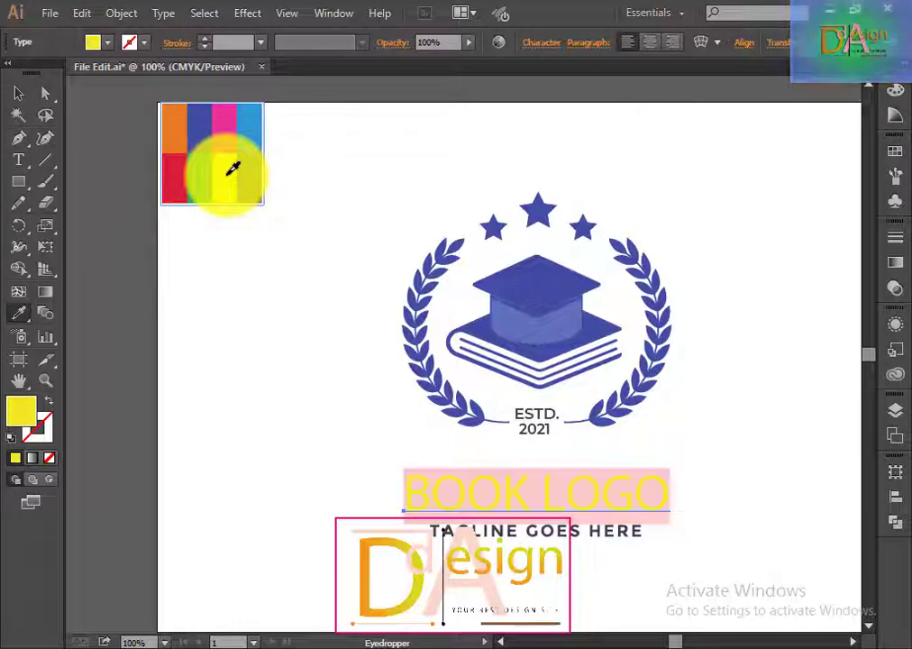
key("ctrl+z")
left_click(18, 92)
left_click(361, 358)
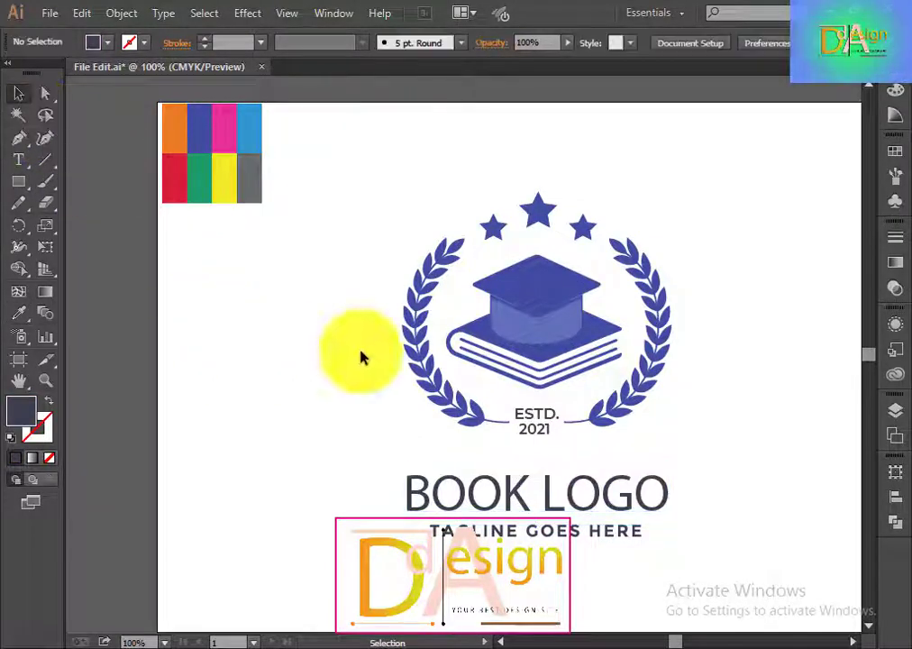
Colour the book's page lines light blue from the colour chart
left_click(481, 354)
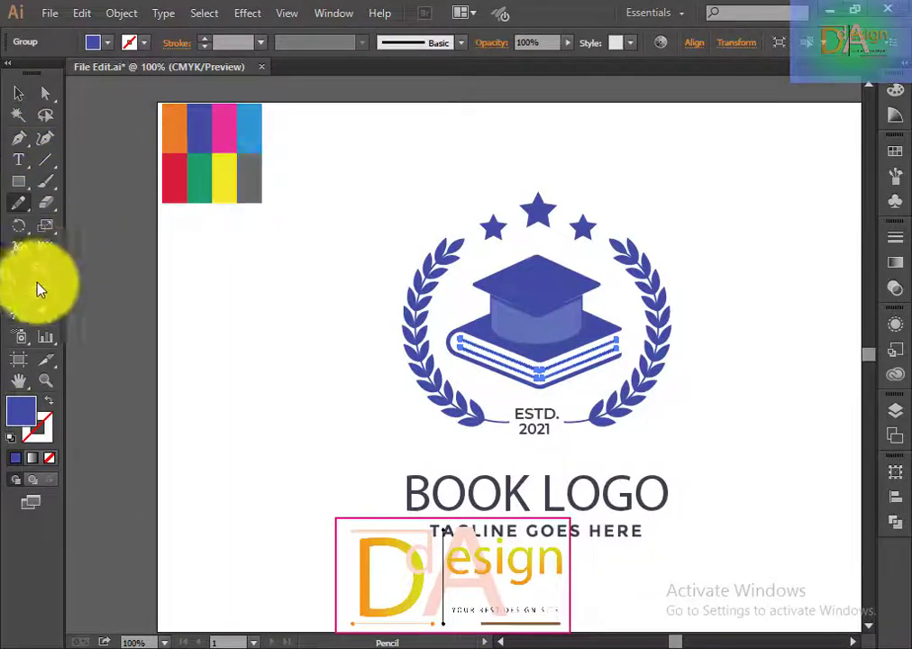
left_click(19, 313)
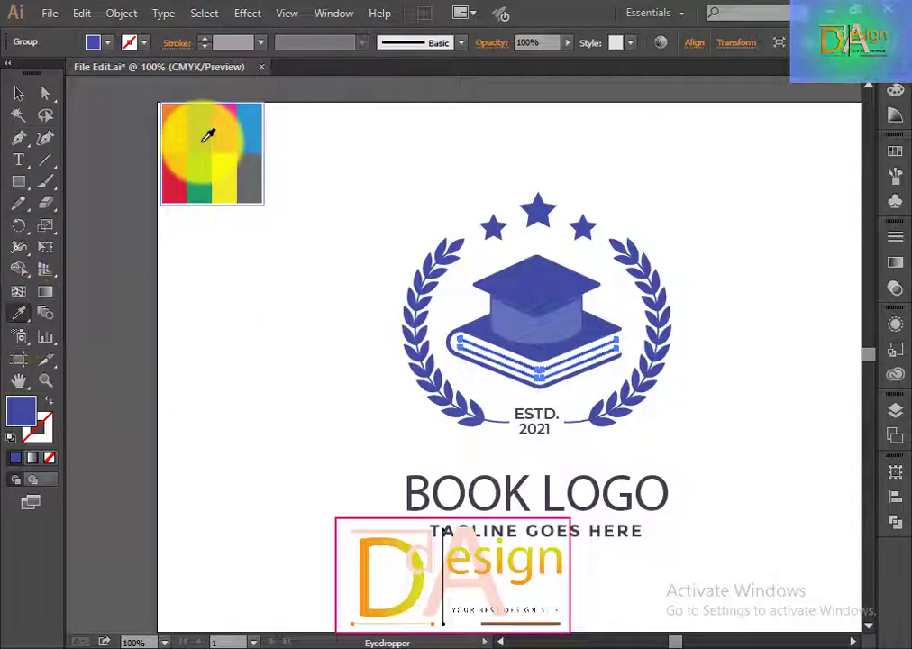
left_click(258, 135)
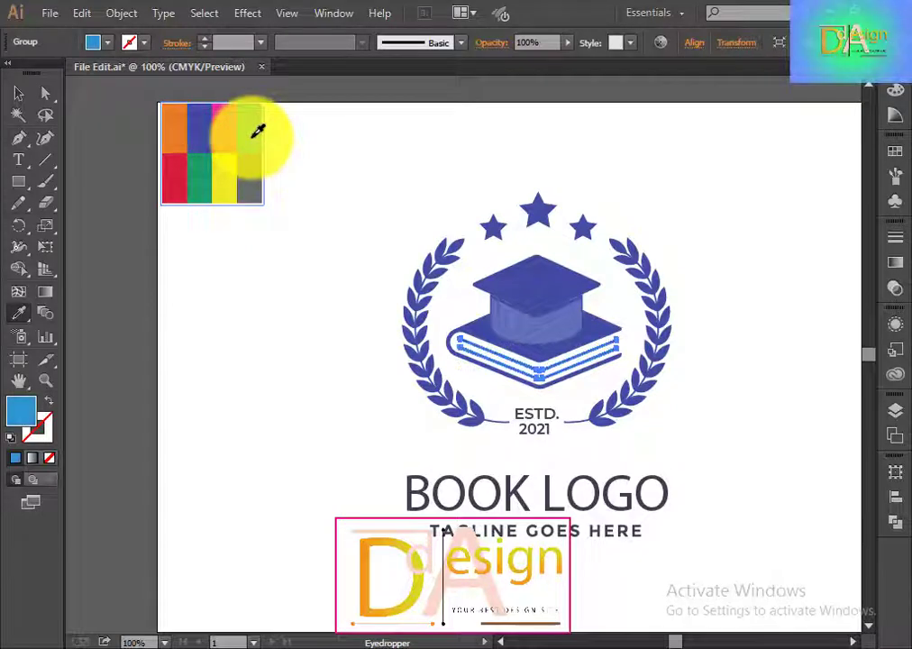
left_click(18, 94)
left_click(672, 397)
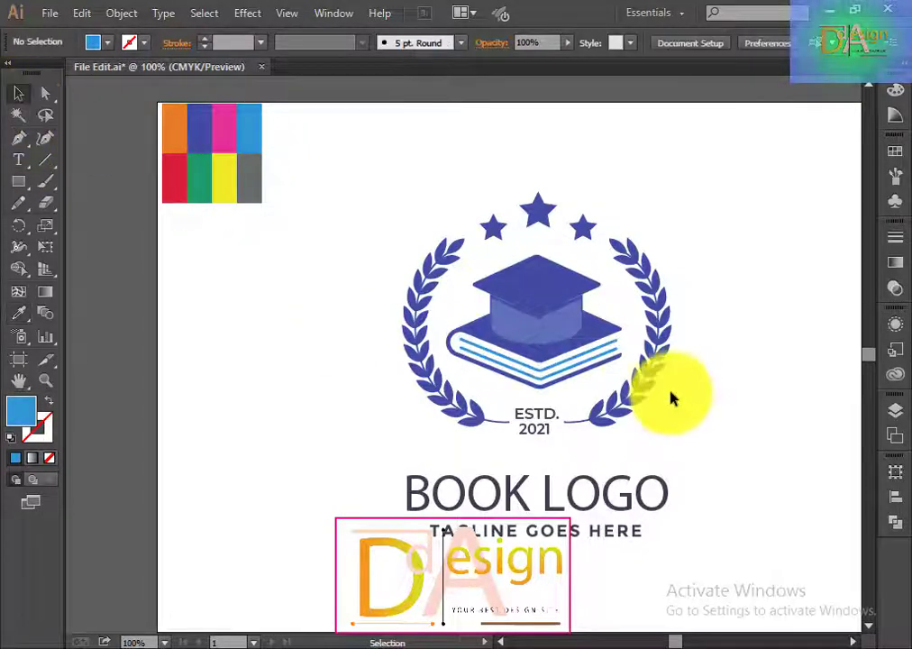
scroll(670, 396, "down", 2)
scroll(705, 352, "down", 1, "alt")
scroll(702, 351, "up", 1, "alt")
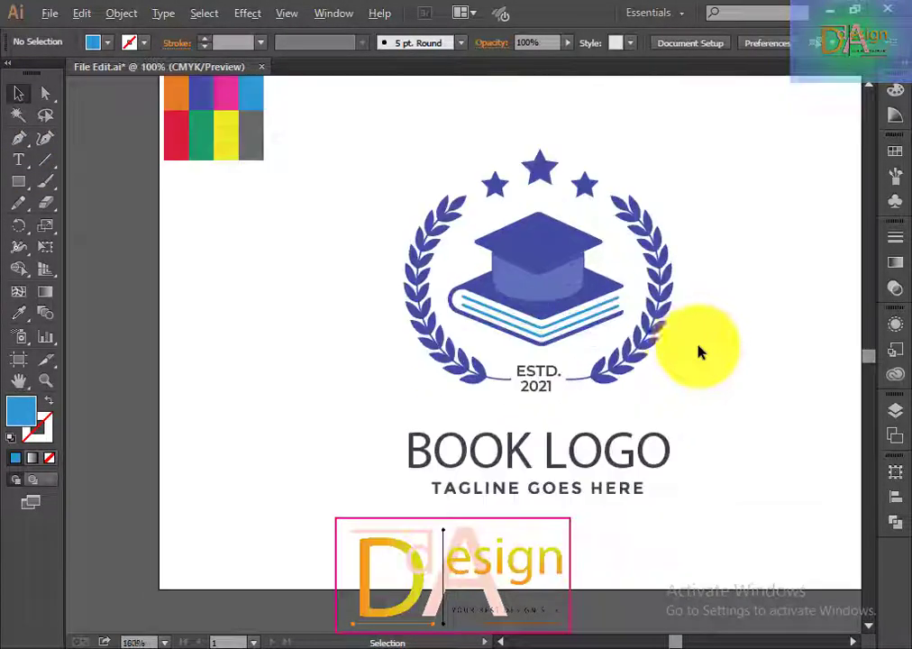
left_click_drag(705, 350, 554, 362)
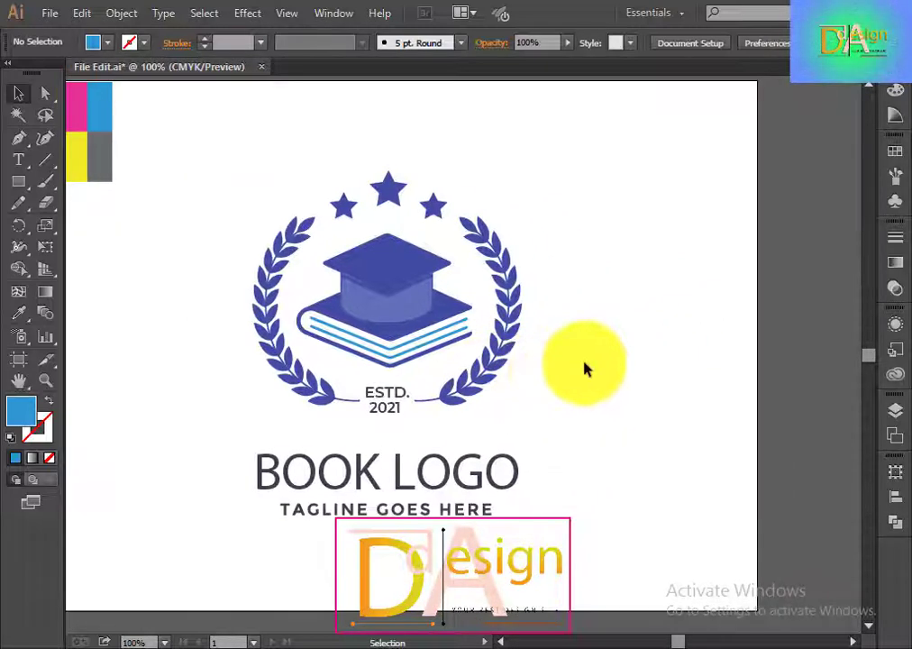
Give the three stars above the cap the chart's cyan colour
left_click(501, 341)
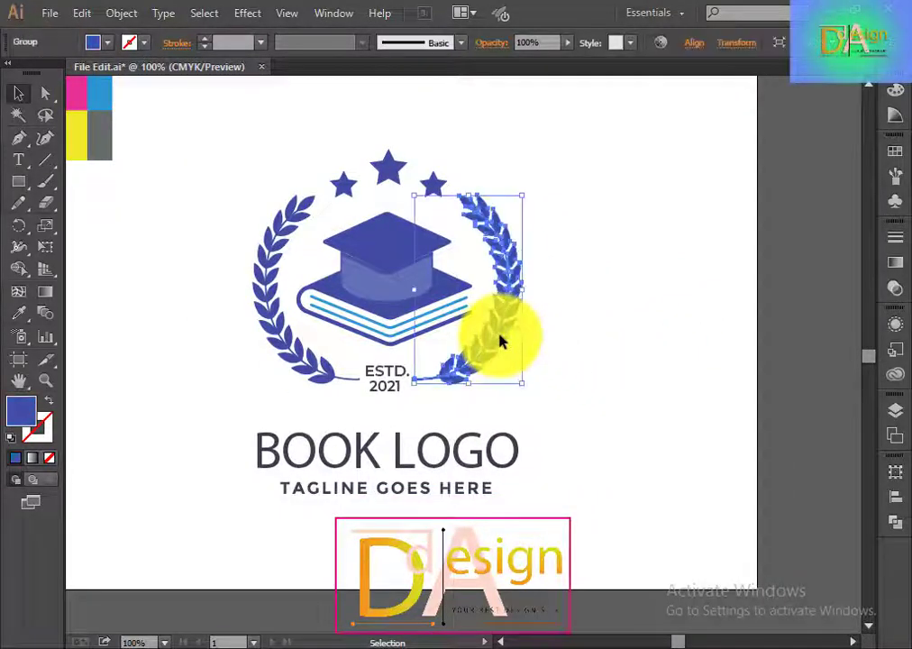
left_click(272, 346)
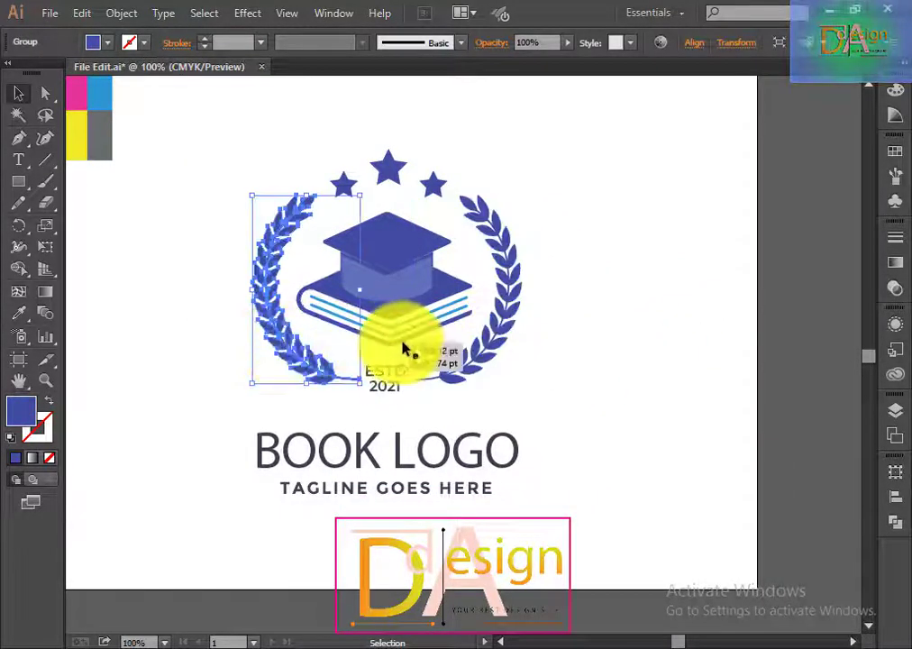
left_click(566, 349)
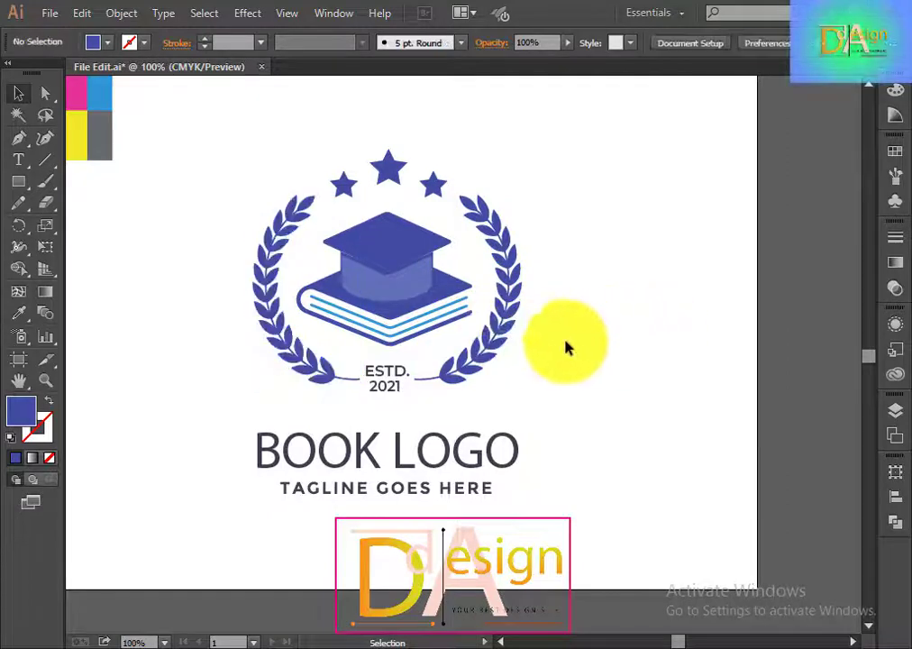
left_click(428, 185, "shift")
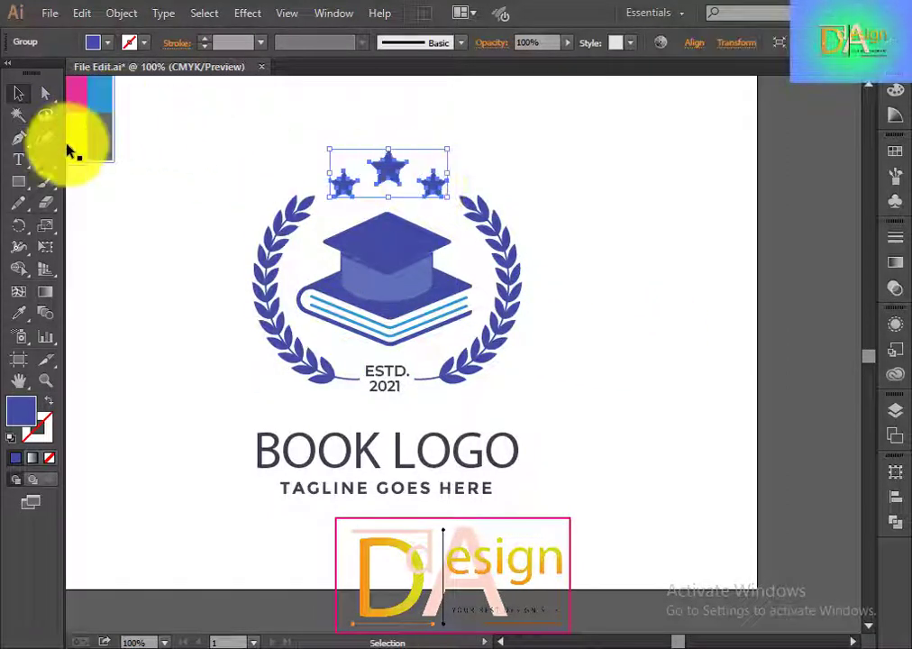
left_click(19, 312)
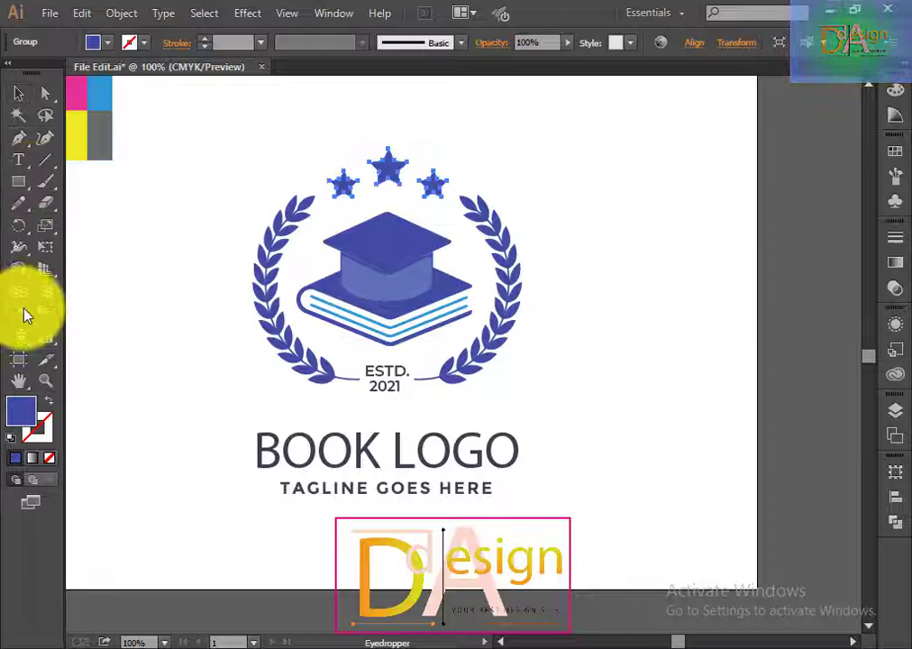
left_click(101, 95)
left_click(19, 93)
left_click(721, 280)
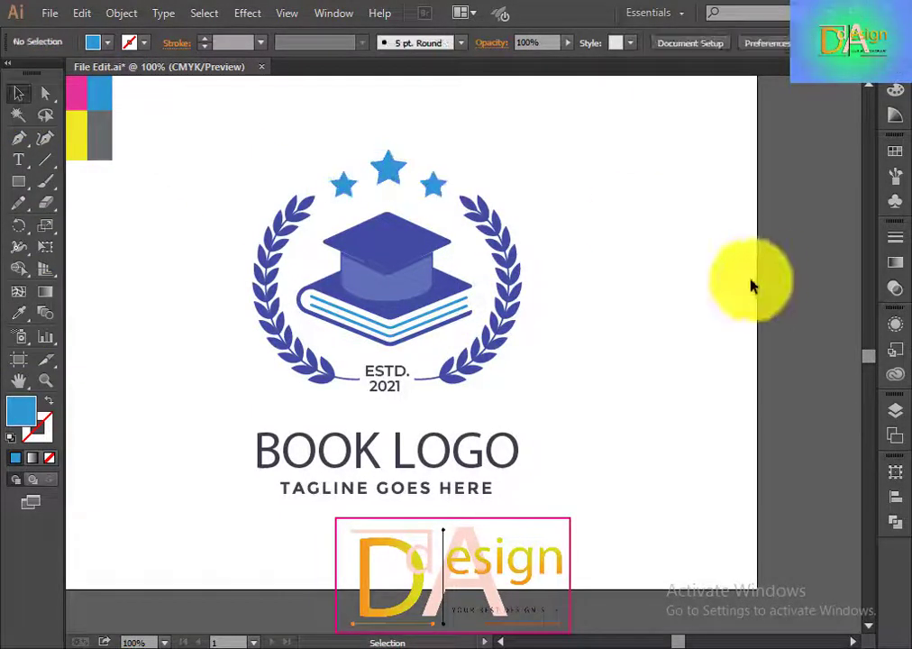
Delete the BOOK LOGO title and check the tagline's font settings
scroll(613, 326, "down", 1)
left_click(403, 410)
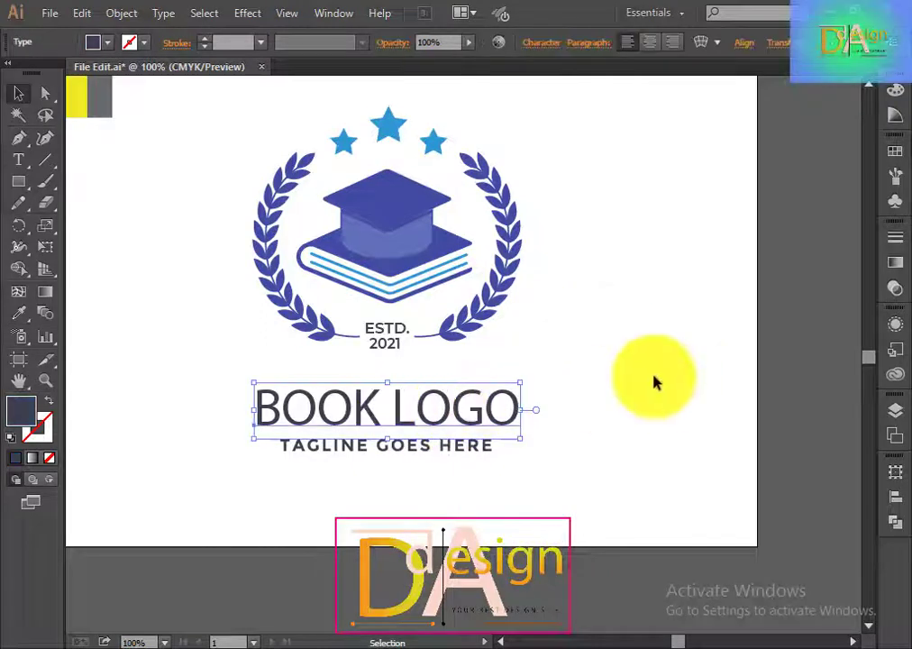
key("Delete")
left_click(435, 448)
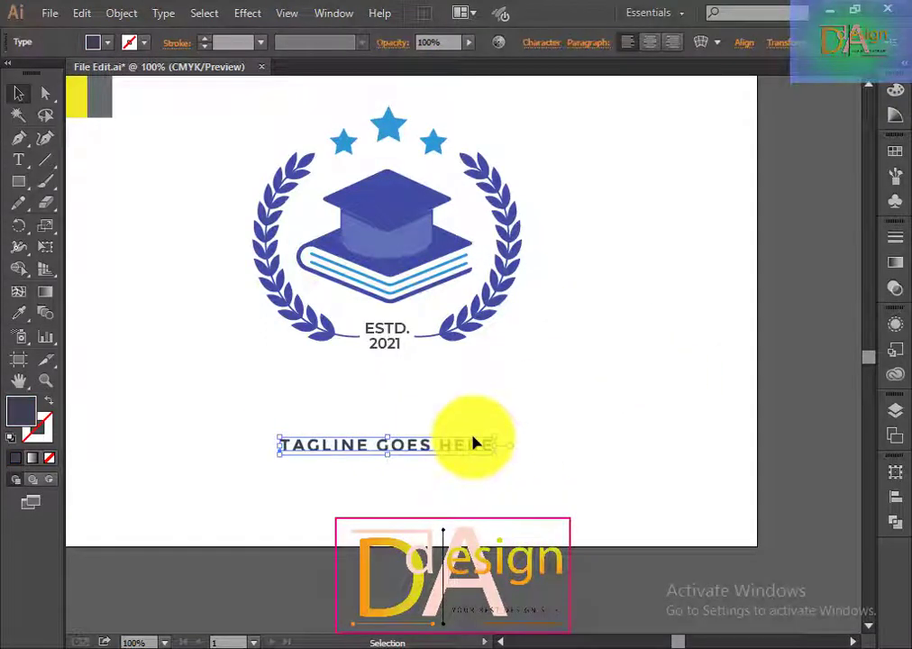
left_click(541, 43)
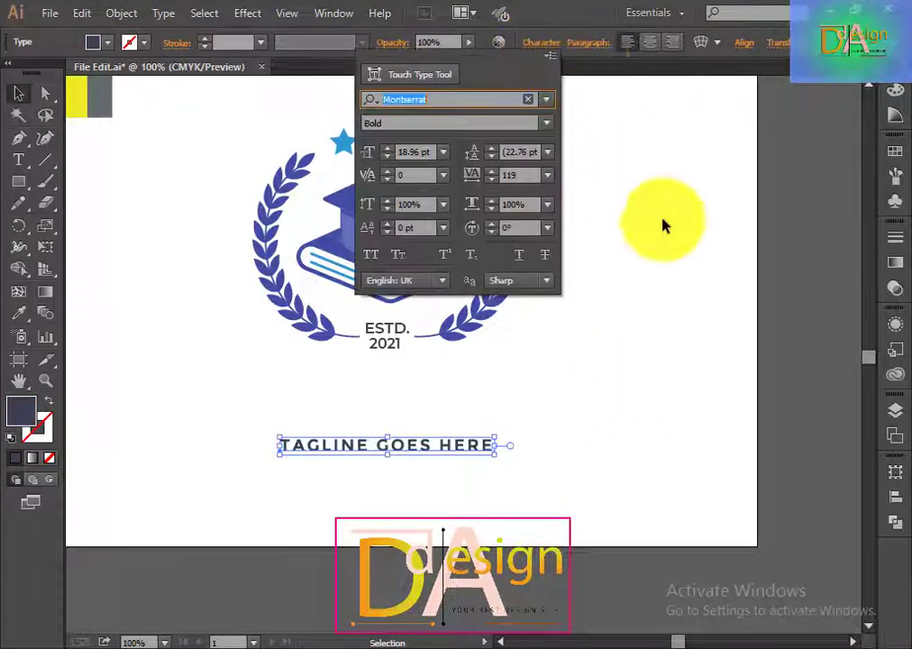
left_click(610, 388)
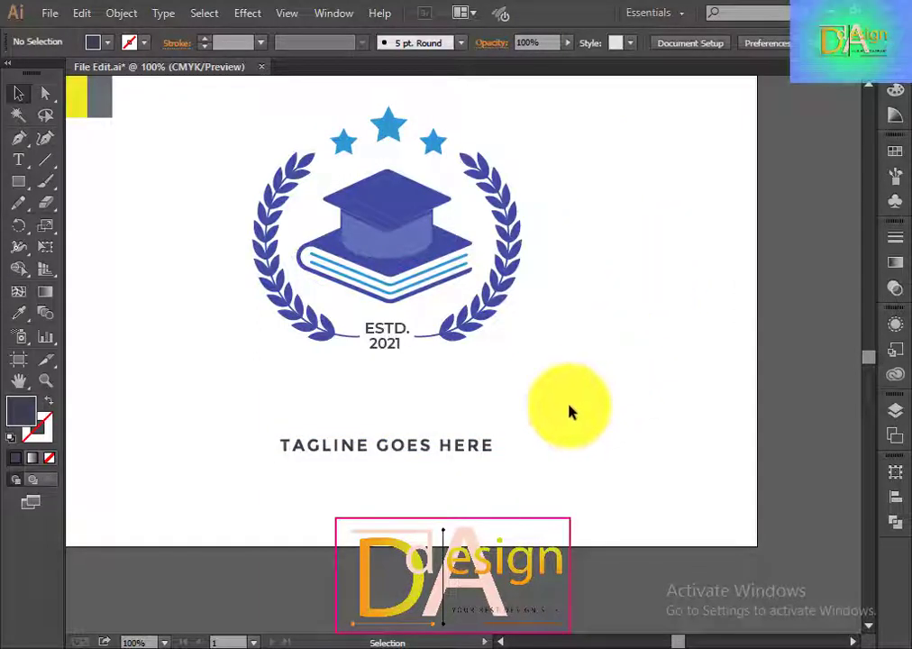
Delete the ESTD. 2021 text from the emblem
scroll(383, 364, "up", 1)
left_click(383, 364)
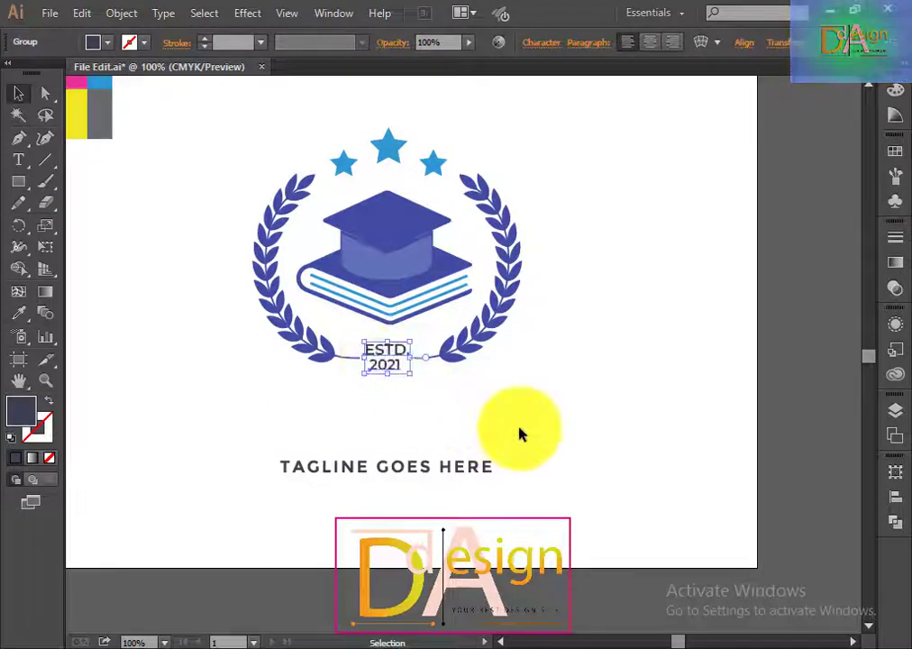
left_click(567, 422)
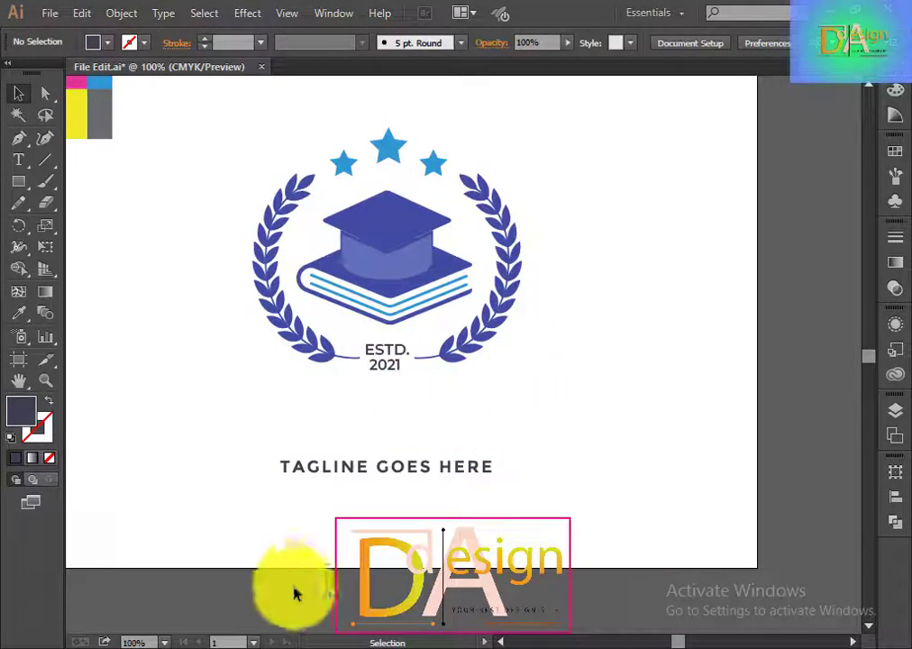
left_click(394, 366)
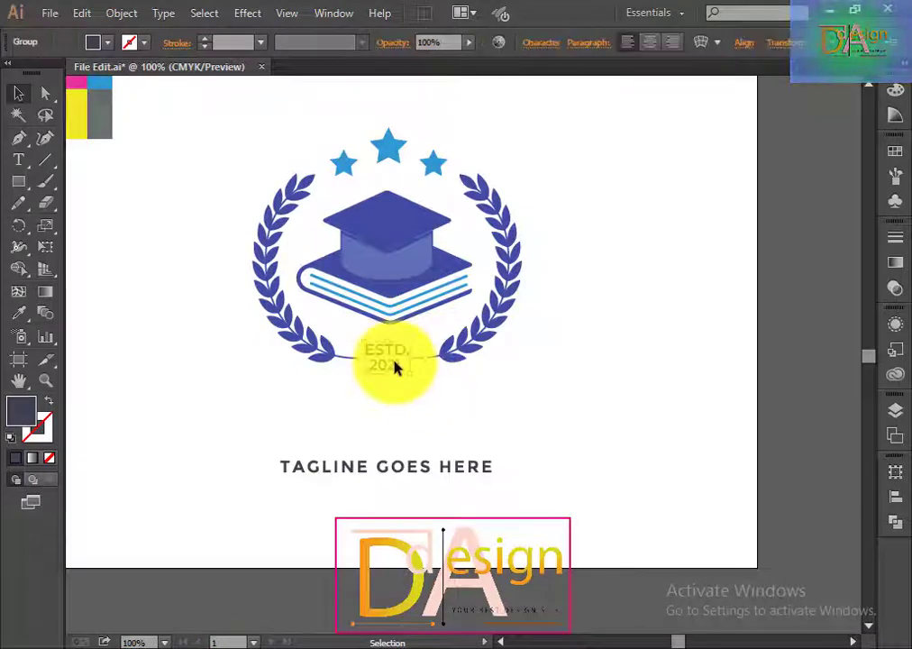
key("Delete")
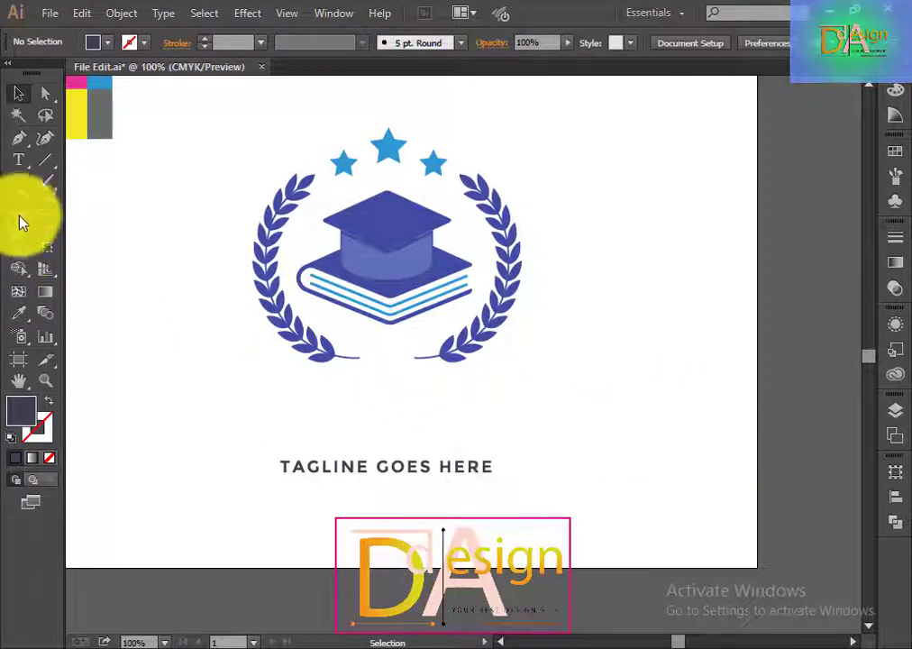
Draw a small dark rectangle below the laurels and fully round its corners into a pill
left_click(18, 185)
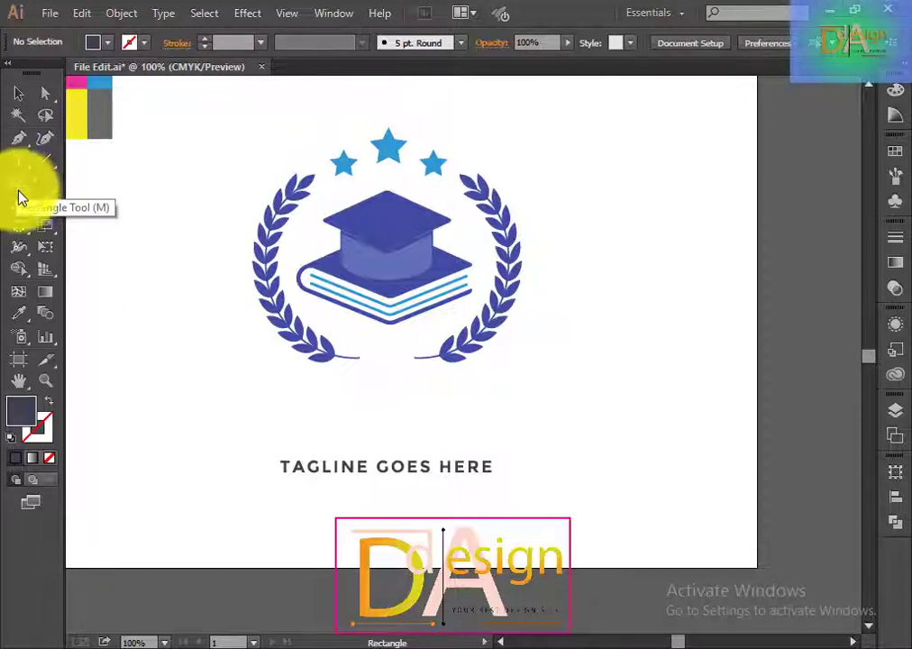
left_click_drag(360, 383, 417, 402)
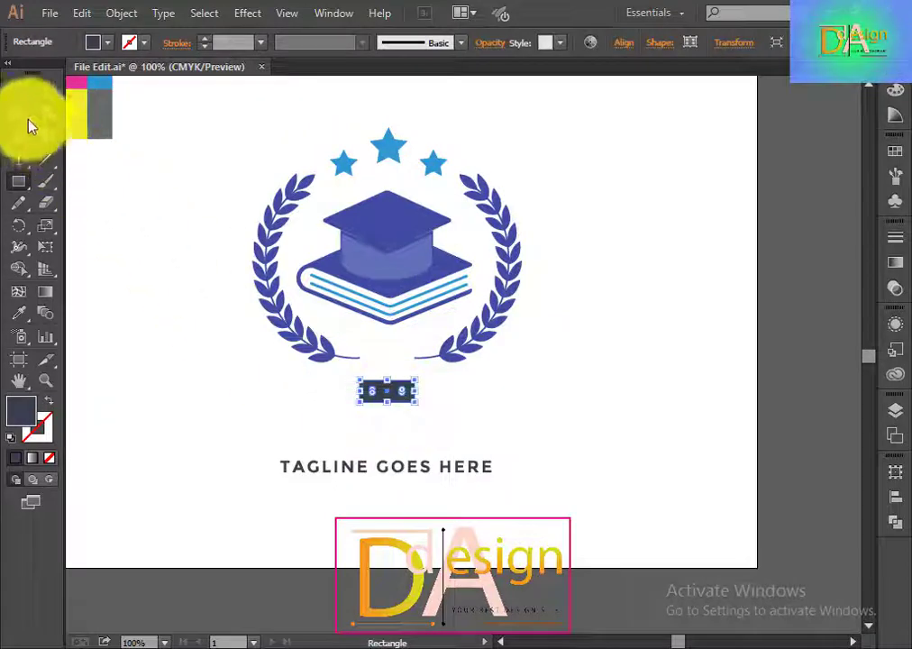
left_click(20, 94)
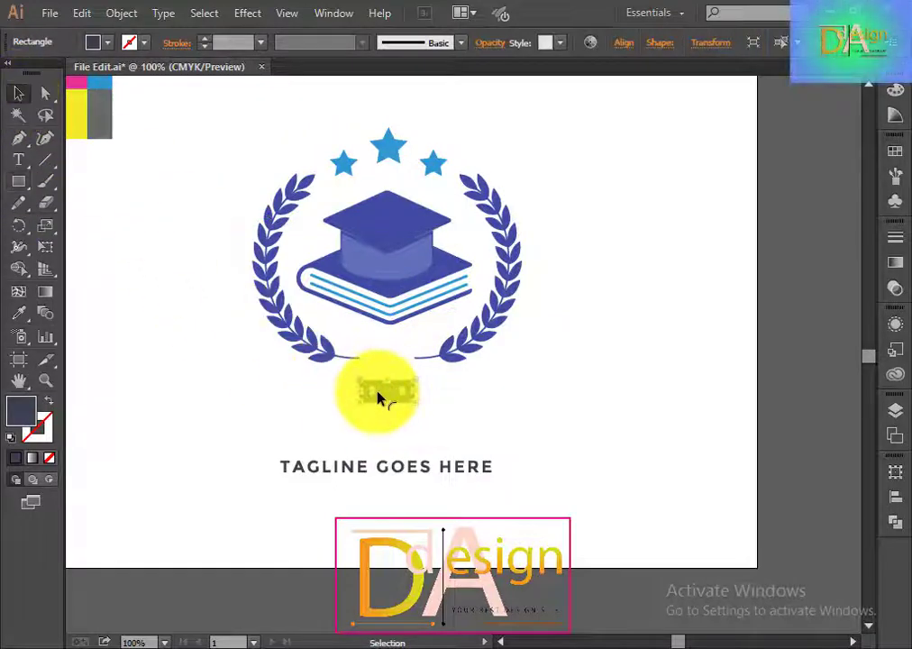
left_click_drag(375, 391, 390, 404)
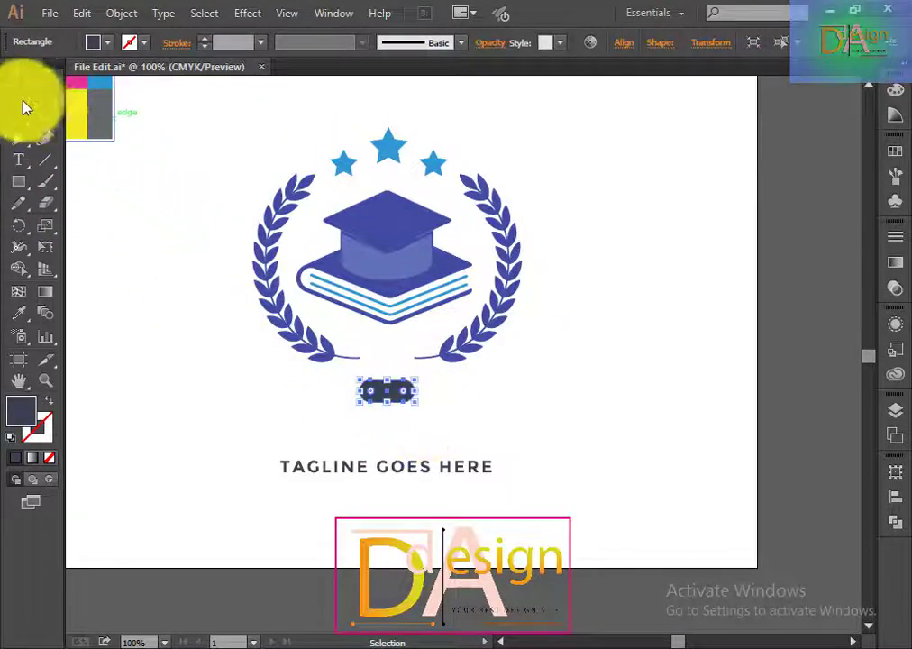
left_click(462, 439)
Move the pill up onto the line between the laurel tips, undoing a stray rotation
left_click(397, 395)
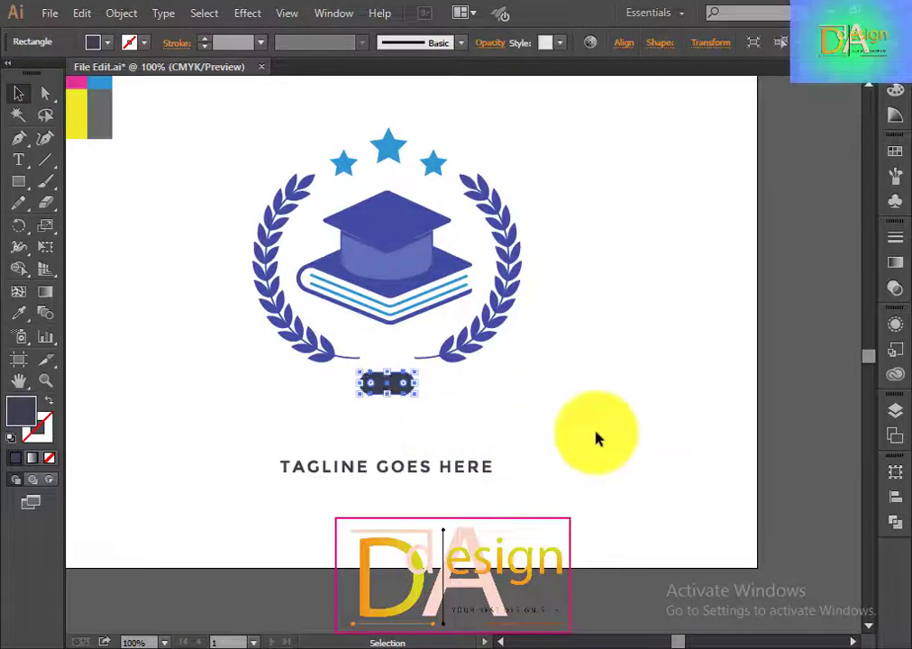
left_click_drag(395, 385, 394, 370)
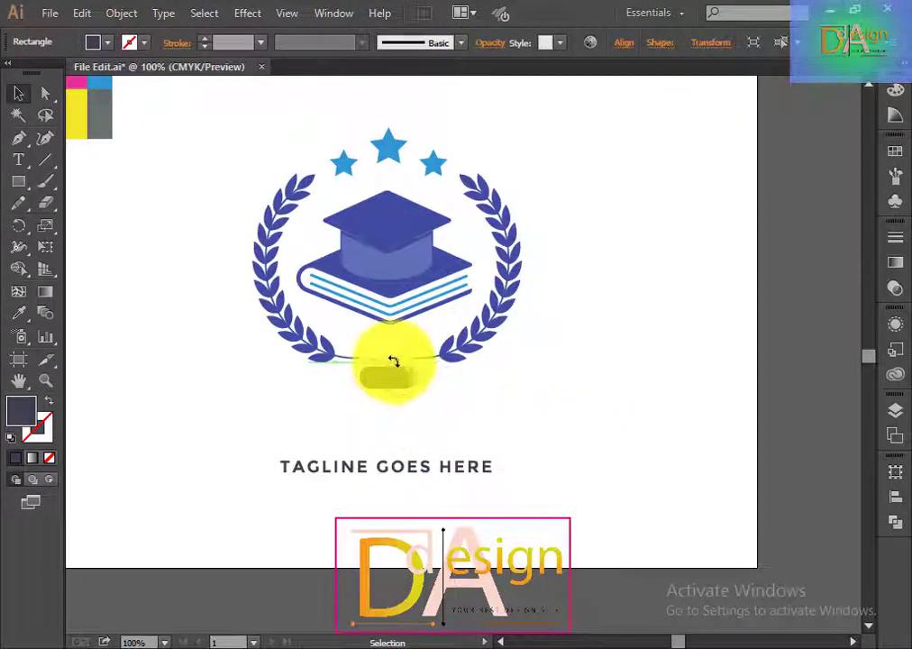
key("ctrl+z")
left_click(522, 434)
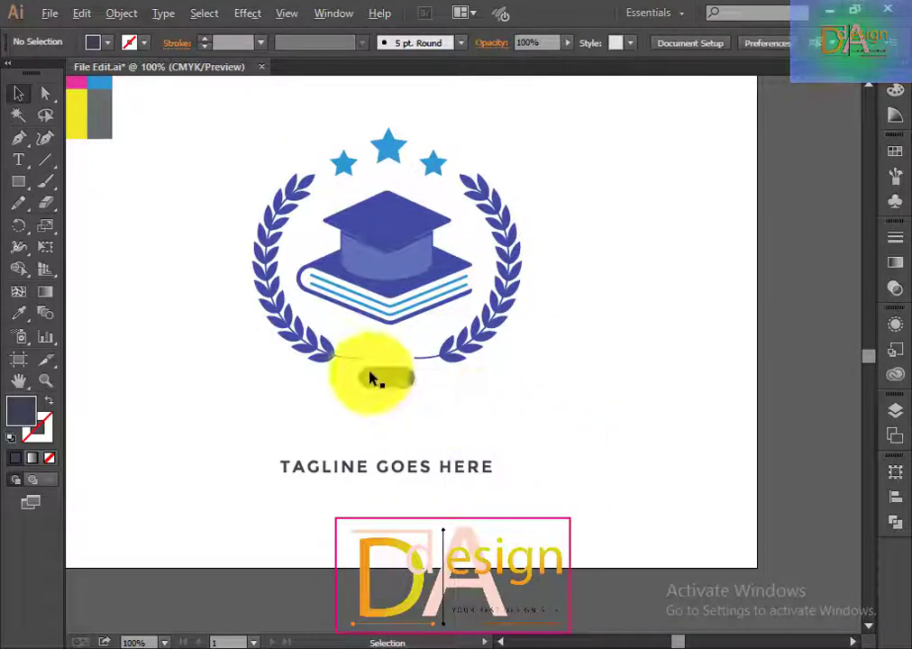
scroll(374, 378, "up", 2)
mouse_move(383, 394)
left_mouse_down()
mouse_move(382, 361)
mouse_move(390, 364)
left_mouse_up()
left_click(566, 438)
left_click(428, 352)
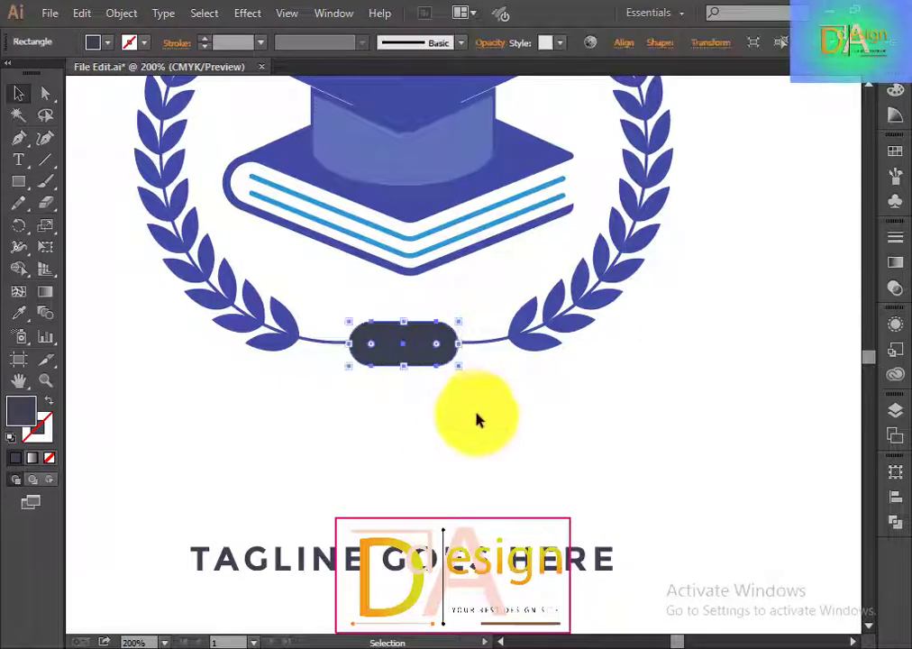
left_click(519, 455)
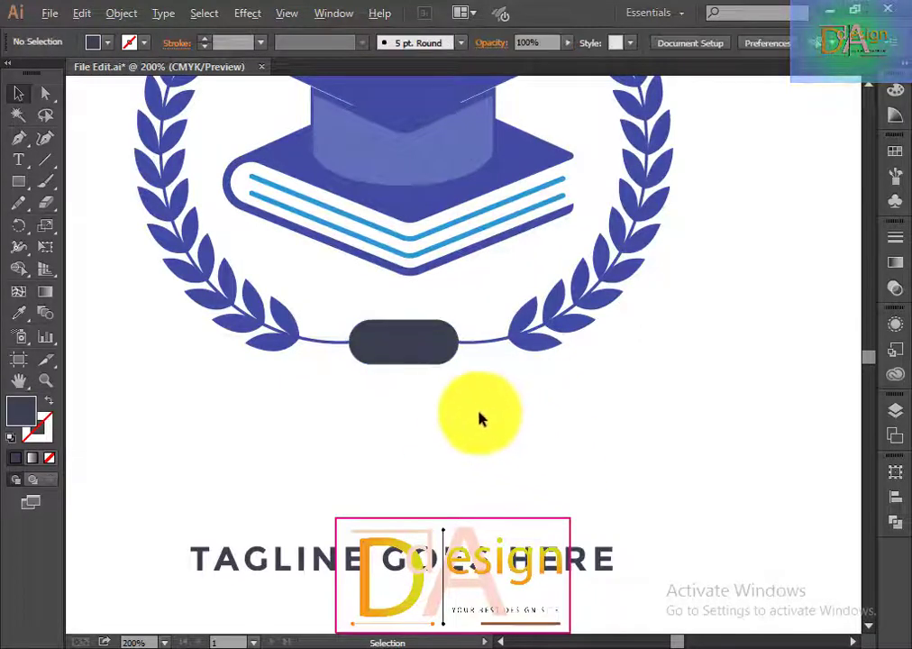
scroll(480, 419, "down", 1)
scroll(480, 419, "down", 2)
scroll(505, 421, "up", 2)
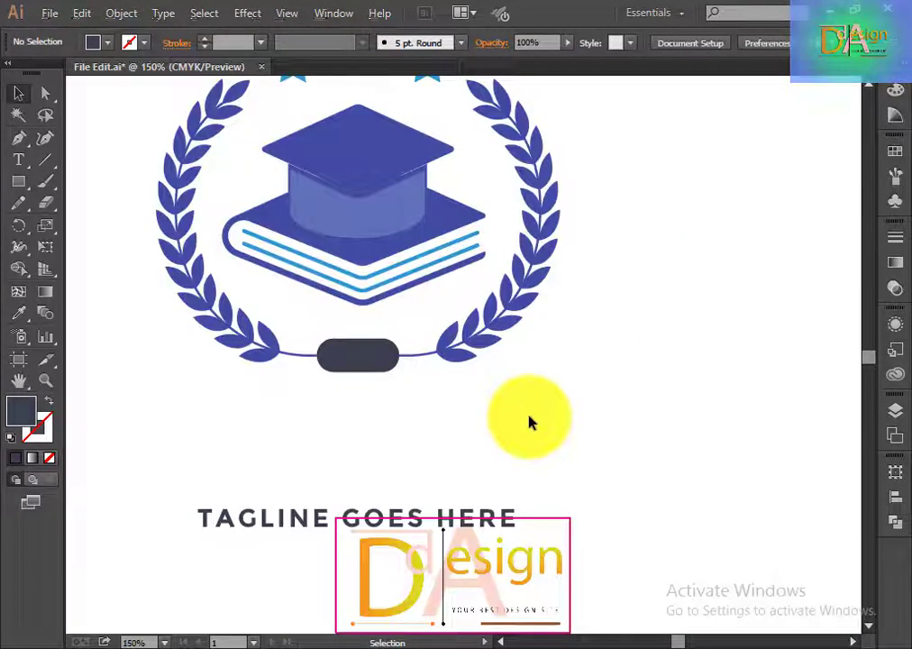
scroll(530, 424, "down", 1)
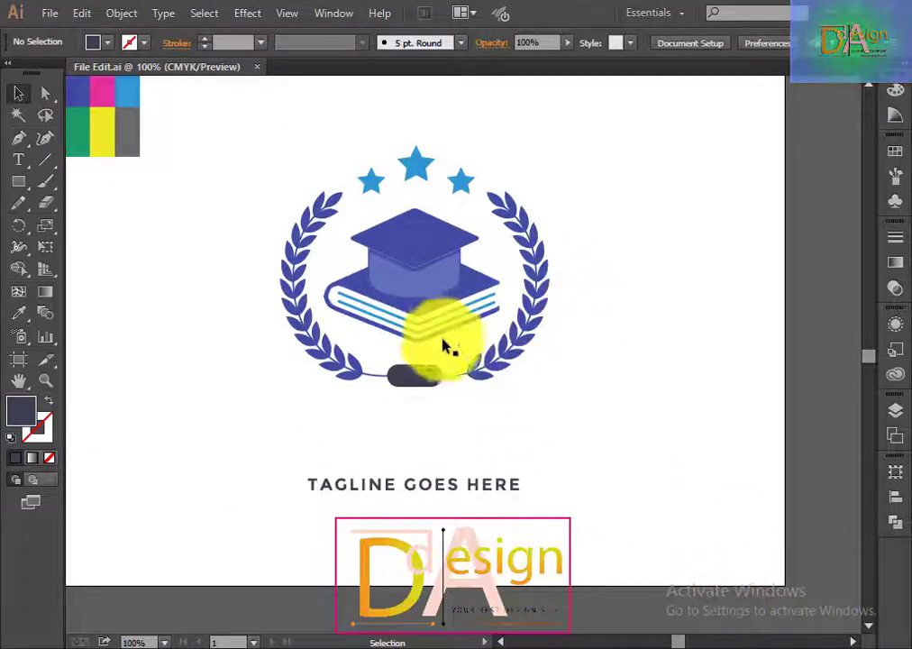
left_click_drag(411, 380, 414, 383)
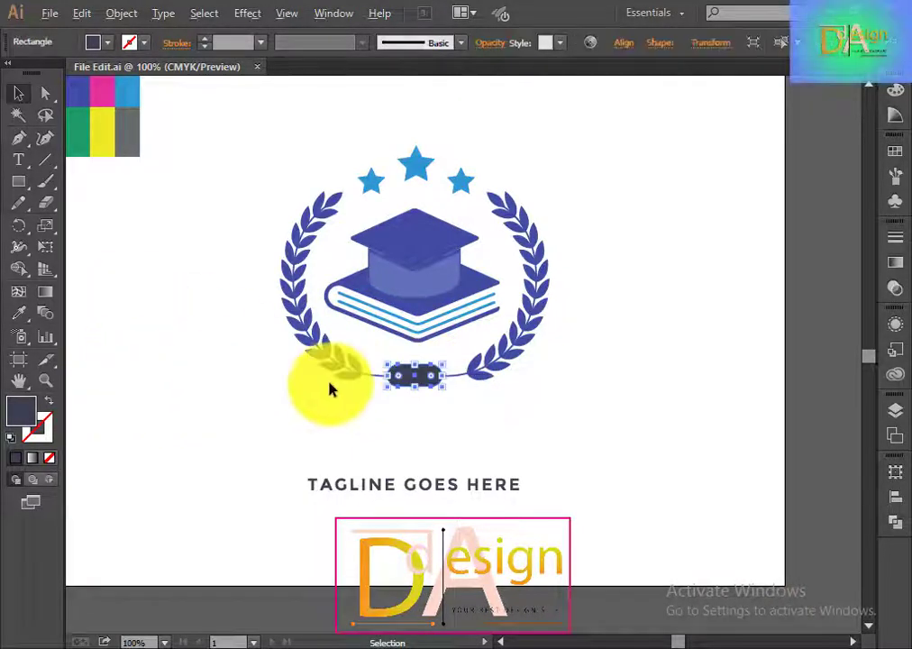
scroll(321, 383, "up", 1)
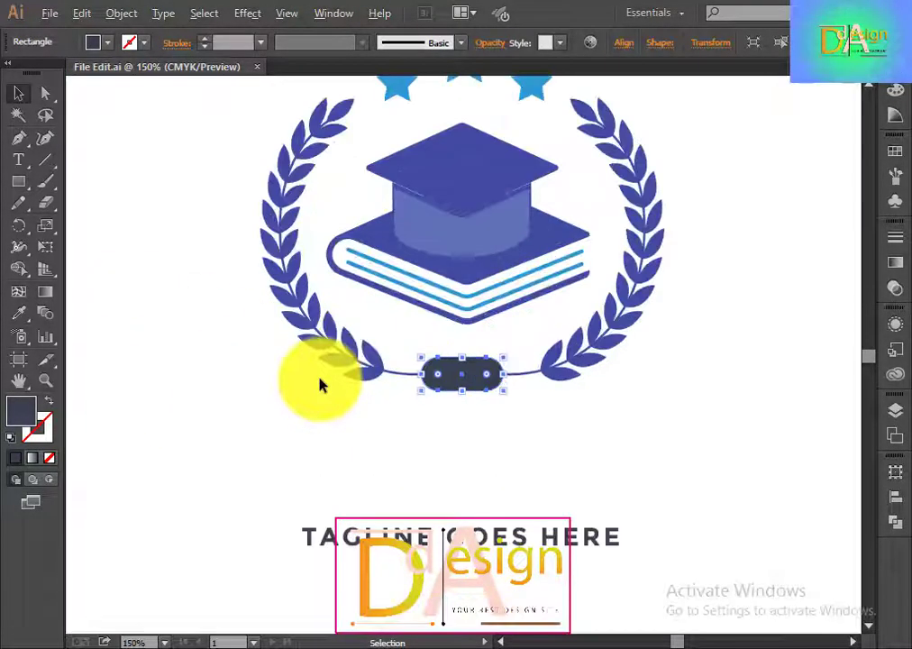
left_click(22, 315)
left_click(400, 86)
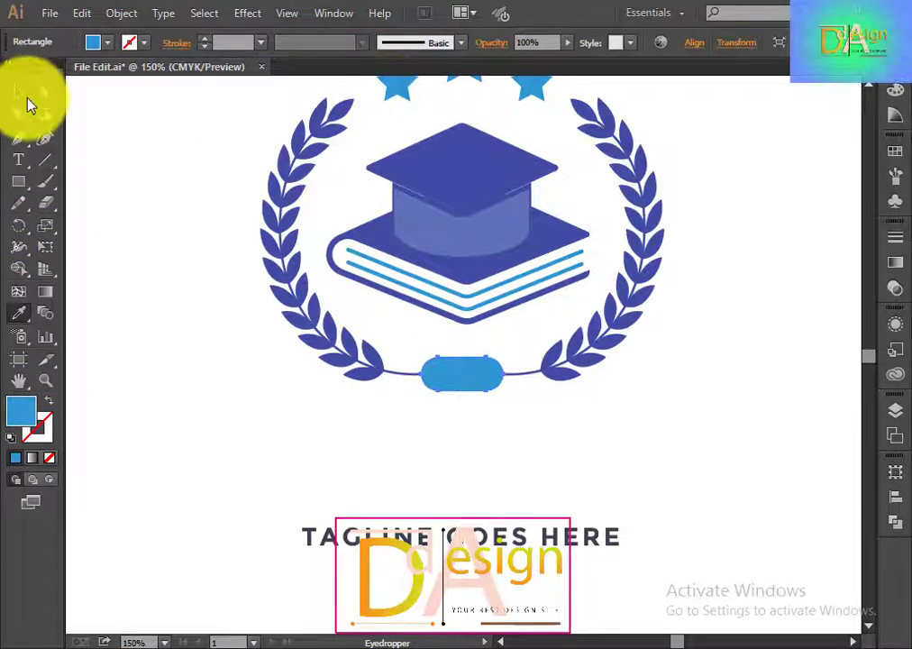
left_click(19, 94)
left_click(644, 429)
key("ctrl+minus")
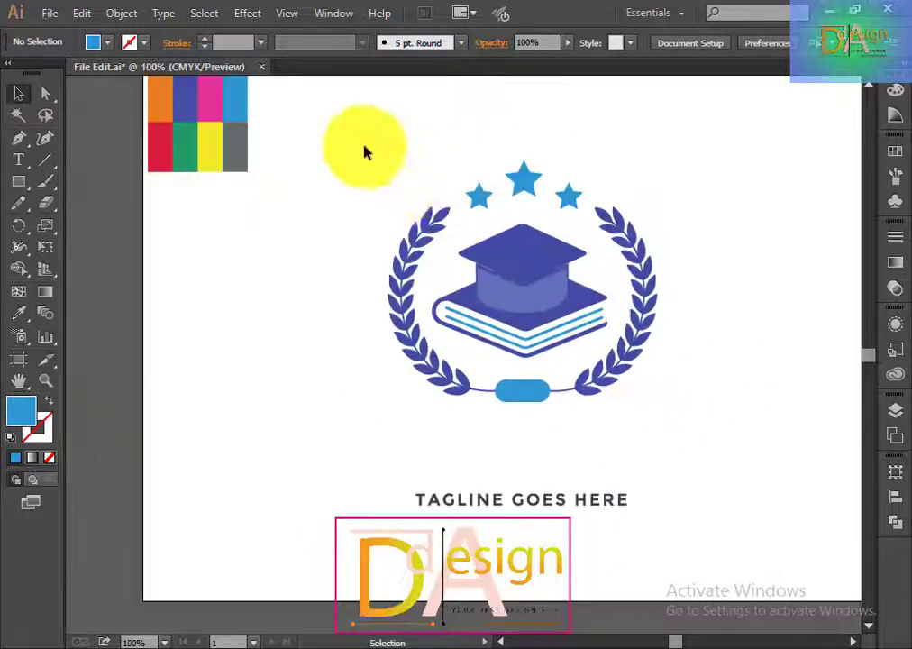
left_click_drag(364, 147, 682, 424)
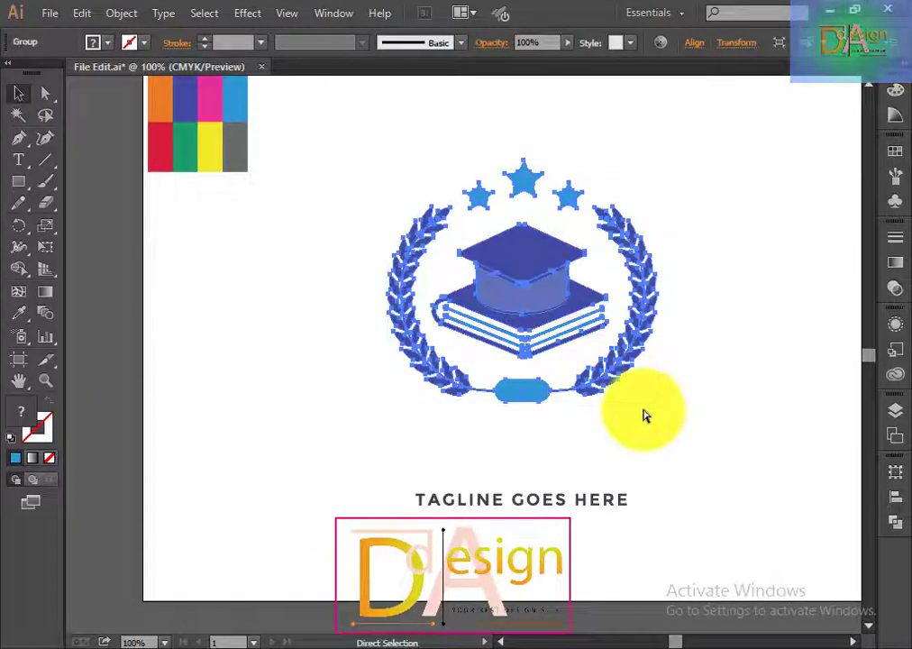
left_click(684, 414)
key("ctrl+minus")
key("ctrl+plus")
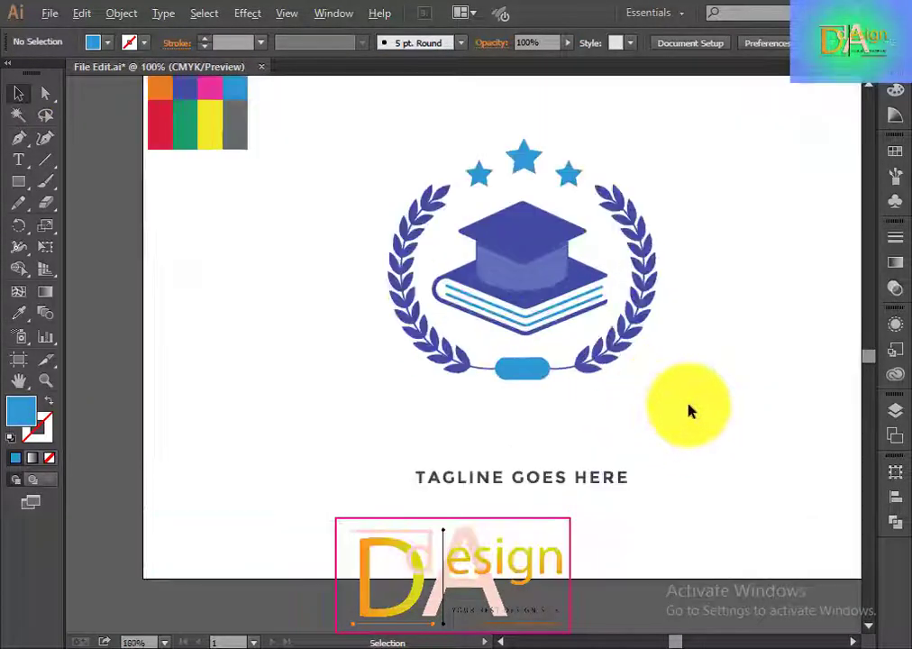
left_click_drag(706, 393, 607, 417)
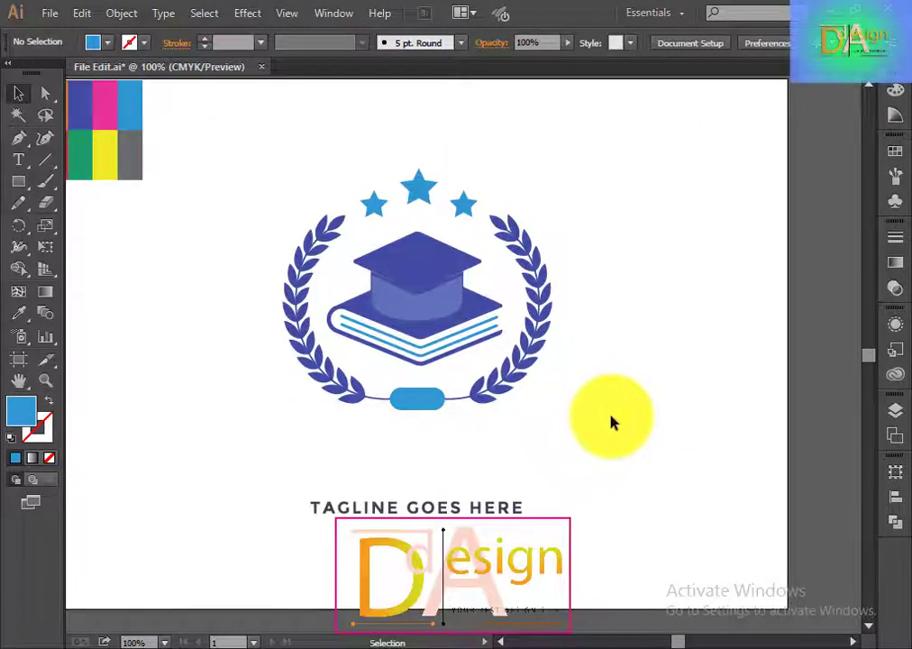
scroll(611, 422, "down", 1)
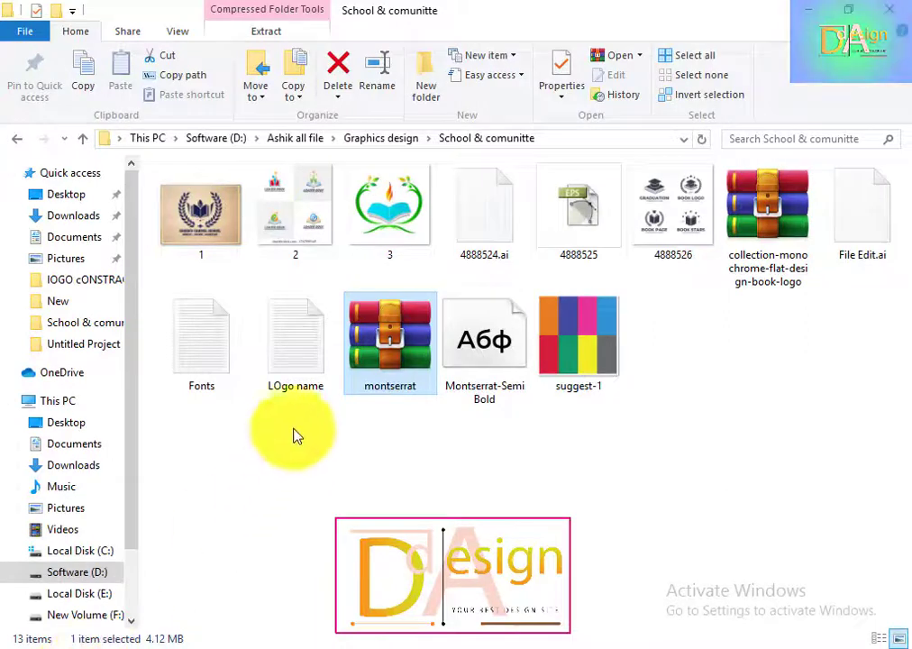
Open the 'LOgo name' file in Notepad and copy 'Geauga School Community Forum'
left_click(267, 370)
double_click(267, 369)
left_click_drag(170, 115, 257, 118)
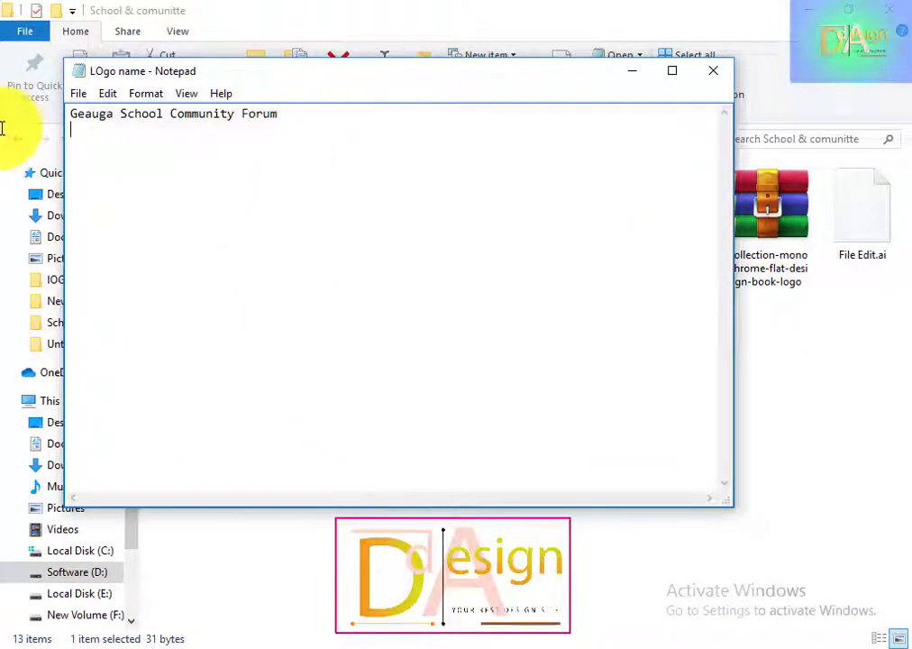
key("ctrl+a")
key("ctrl+c")
left_click(632, 72)
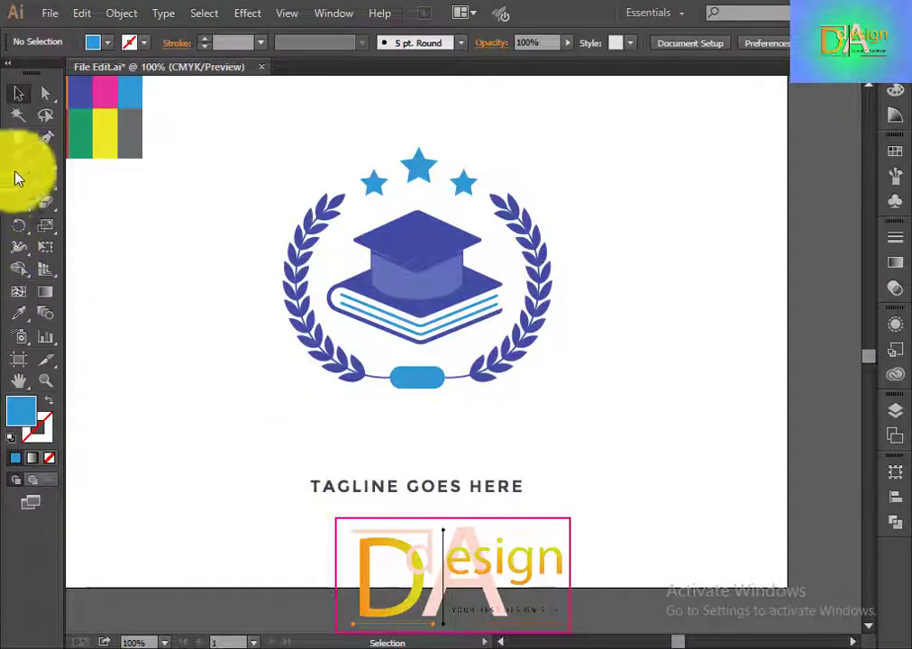
Paste 'Geauga School Community Forum' over the TAGLINE GOES HERE line
left_click(18, 160)
left_click(403, 488)
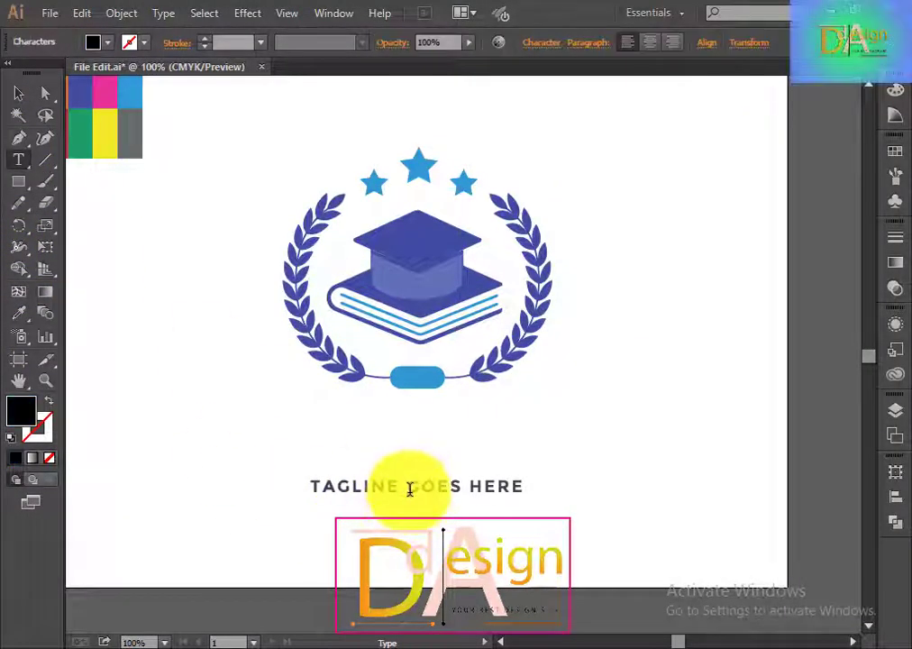
triple_click(426, 487)
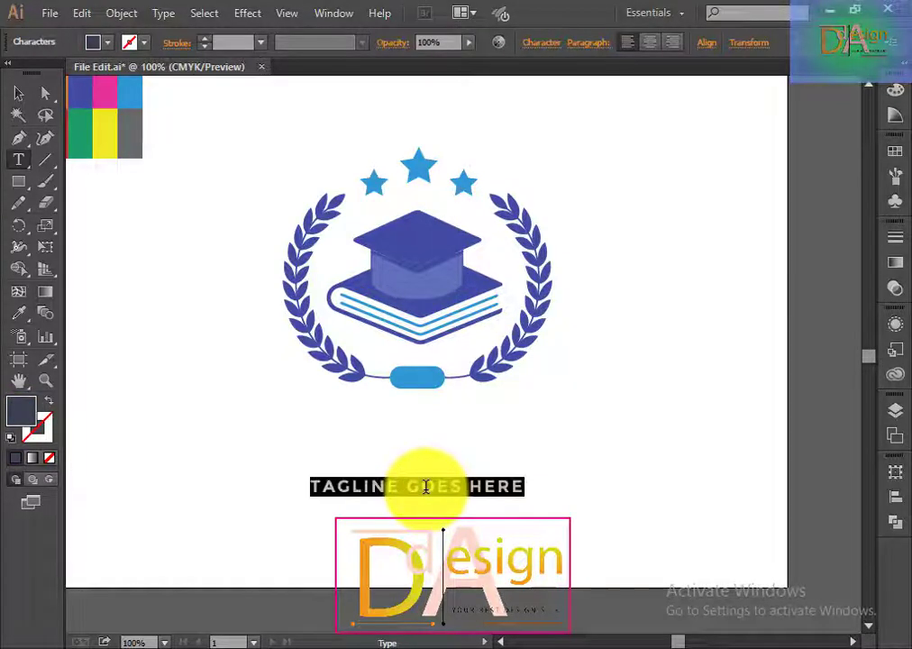
key("ctrl+v")
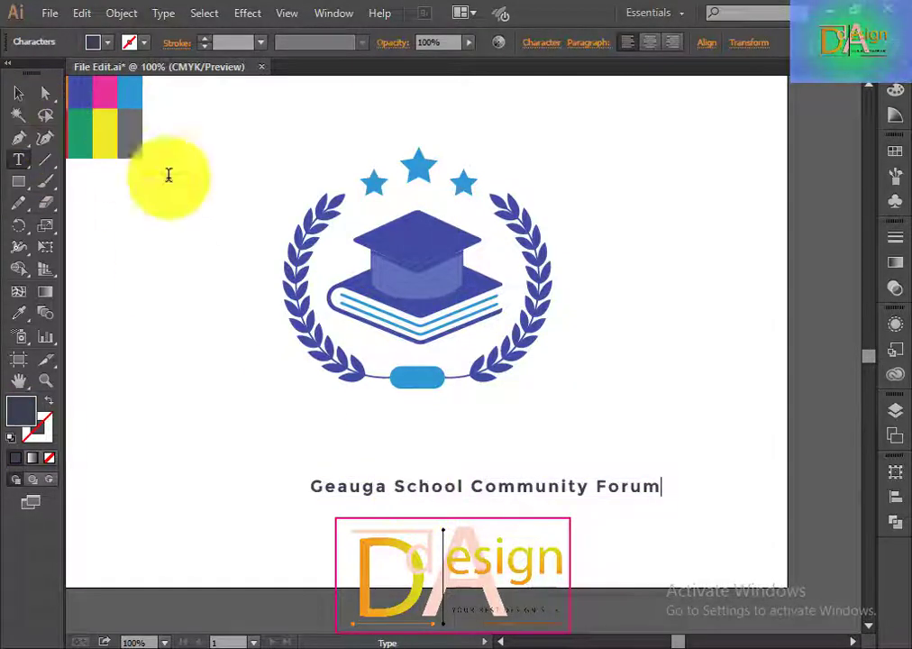
left_click(20, 94)
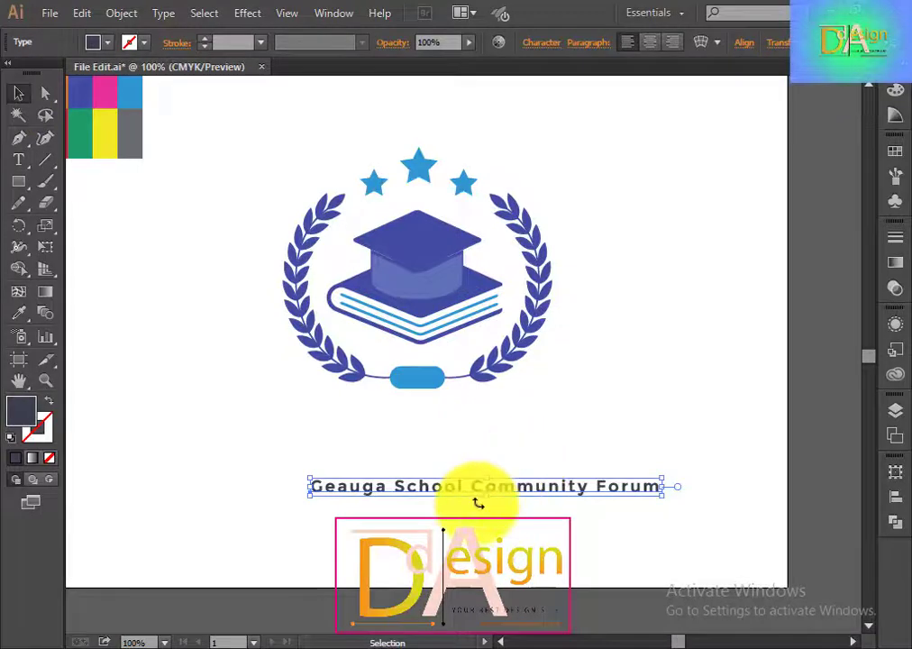
Enlarge the school name text and move it just below the emblem
left_click_drag(487, 495, 487, 513)
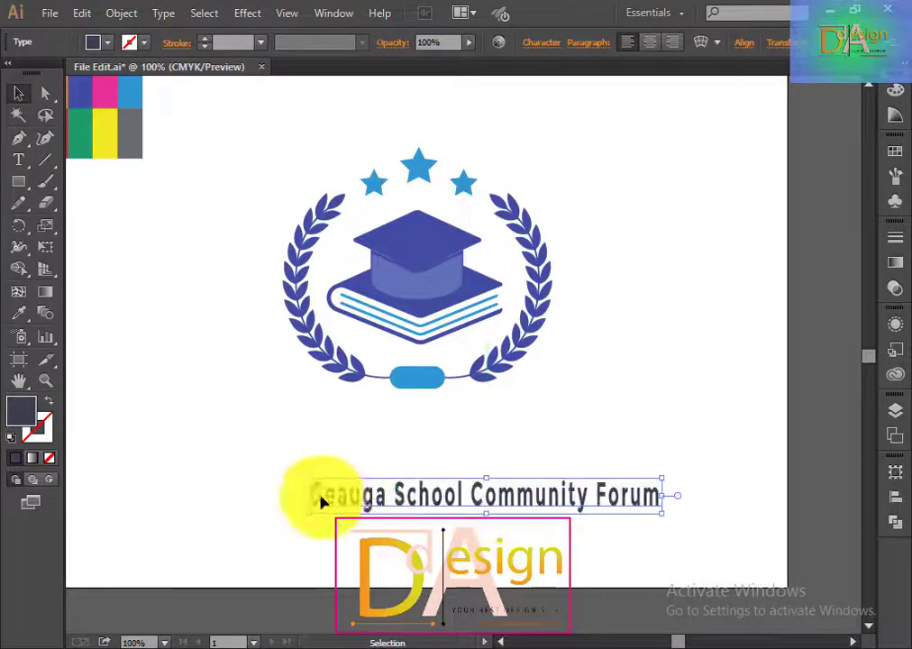
left_click_drag(310, 495, 270, 495)
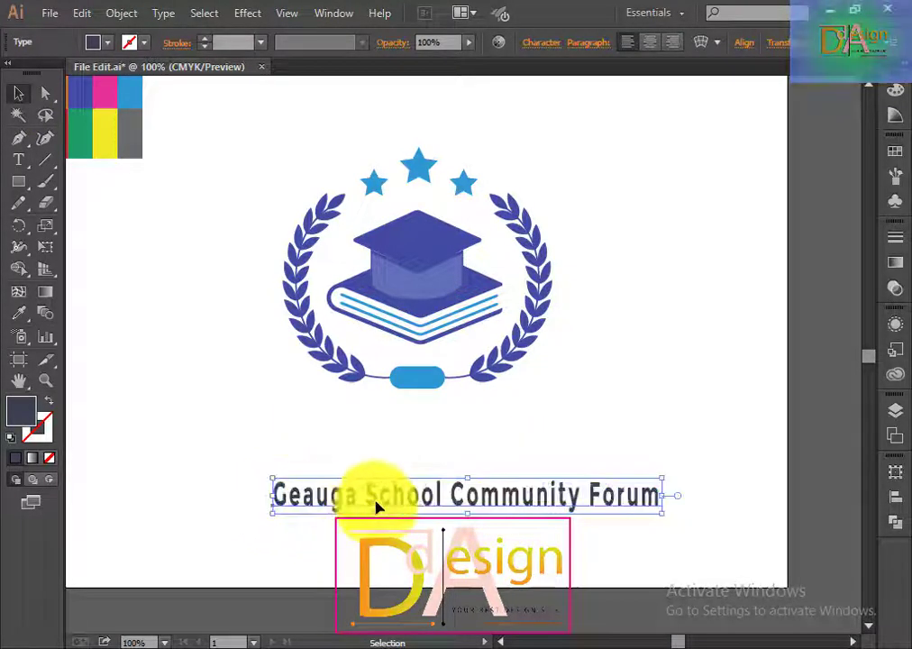
left_click_drag(377, 505, 360, 421)
left_click(505, 482)
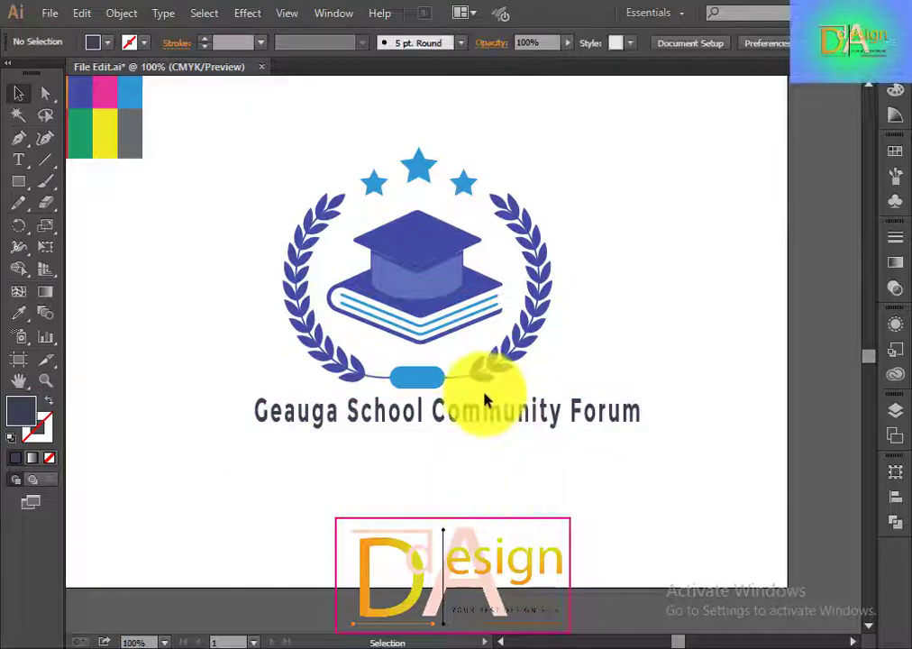
mouse_move(483, 402)
left_mouse_down()
mouse_move(458, 430)
mouse_move(460, 476)
left_mouse_up()
left_click(487, 490)
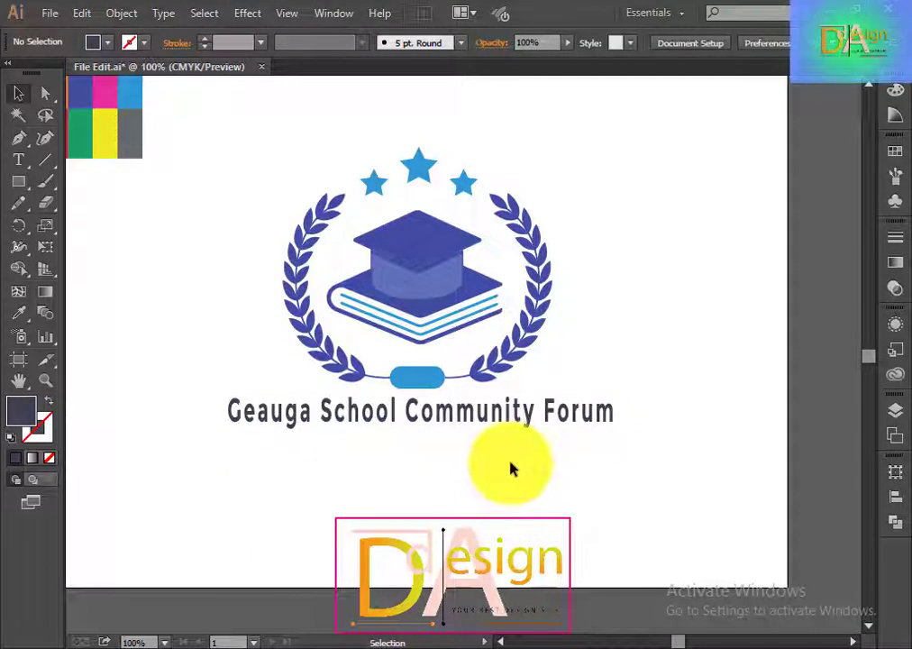
Delete the word 'Forum' so the text reads 'Geauga School Community'
left_click(18, 160)
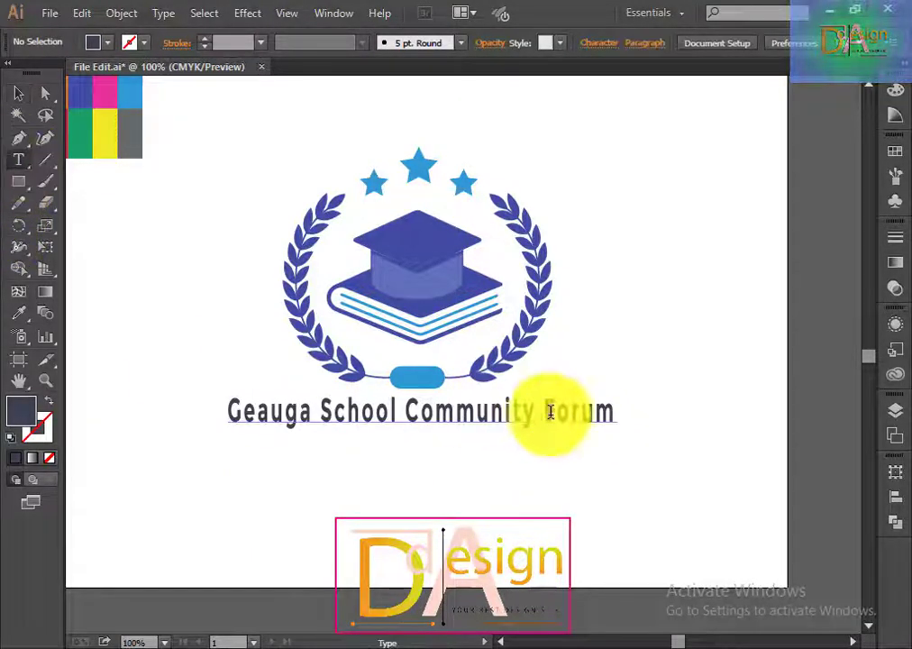
left_click_drag(613, 411, 545, 413)
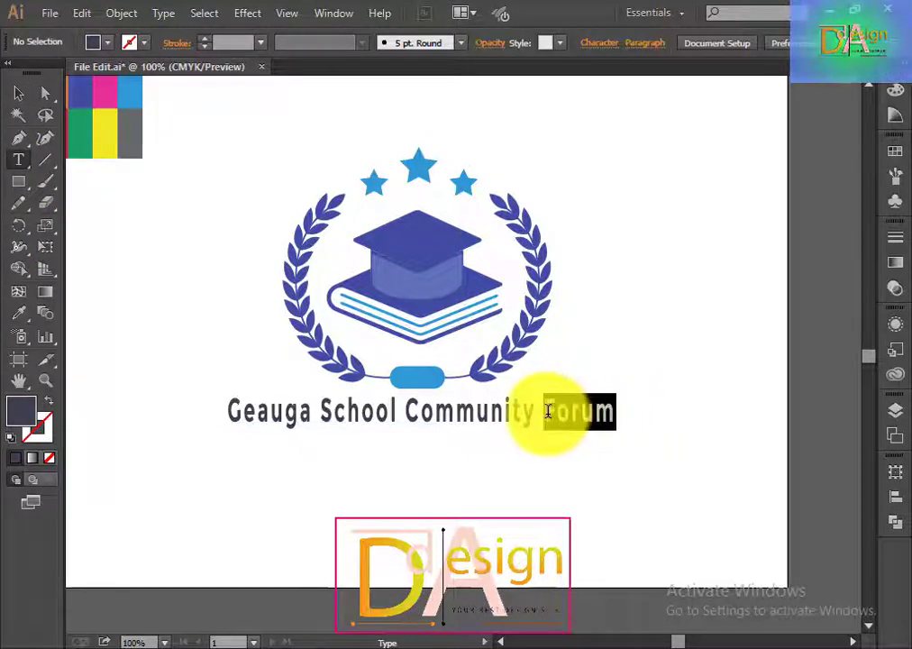
key("BackSpace")
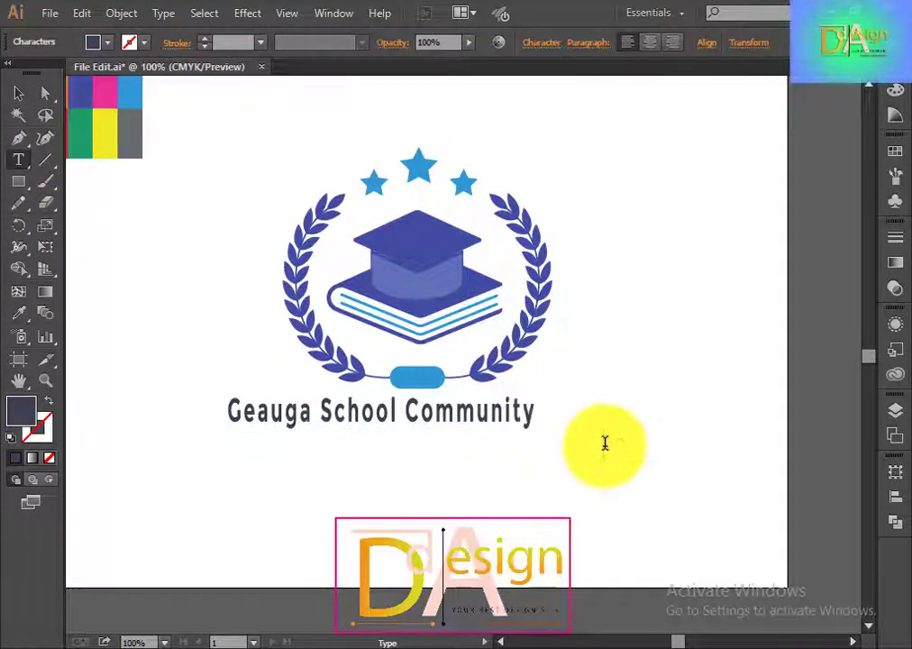
Horizontally centre the emblem and school name on each other
left_click(18, 93)
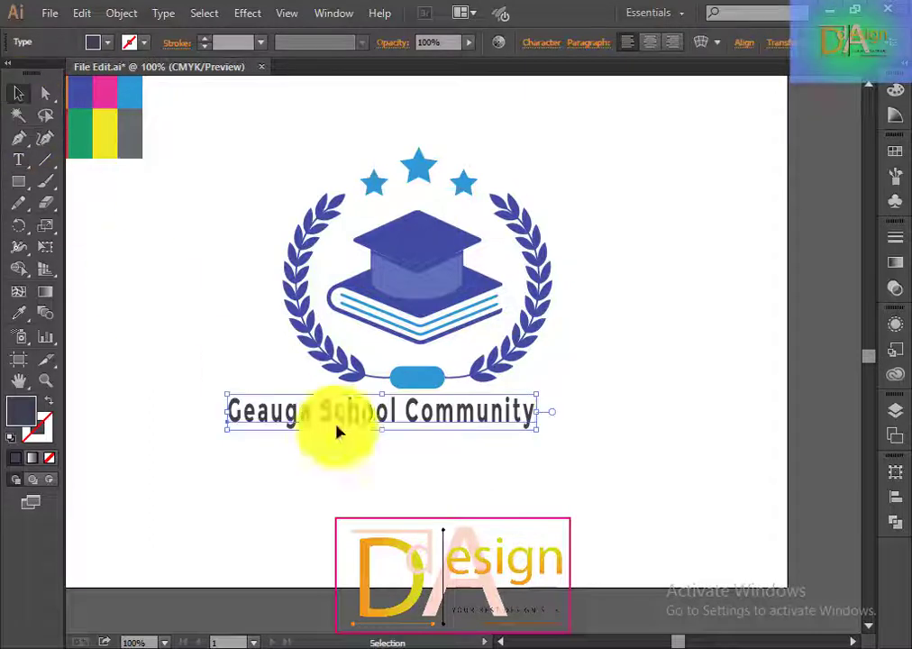
mouse_move(558, 505)
left_mouse_down()
mouse_move(277, 317)
mouse_move(273, 350)
left_mouse_up()
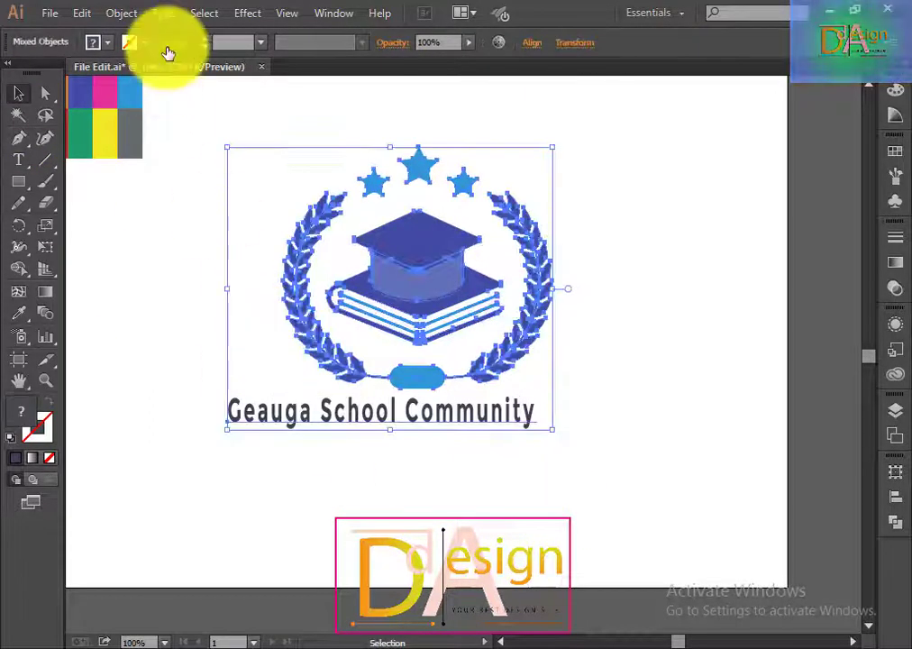
left_click(531, 43)
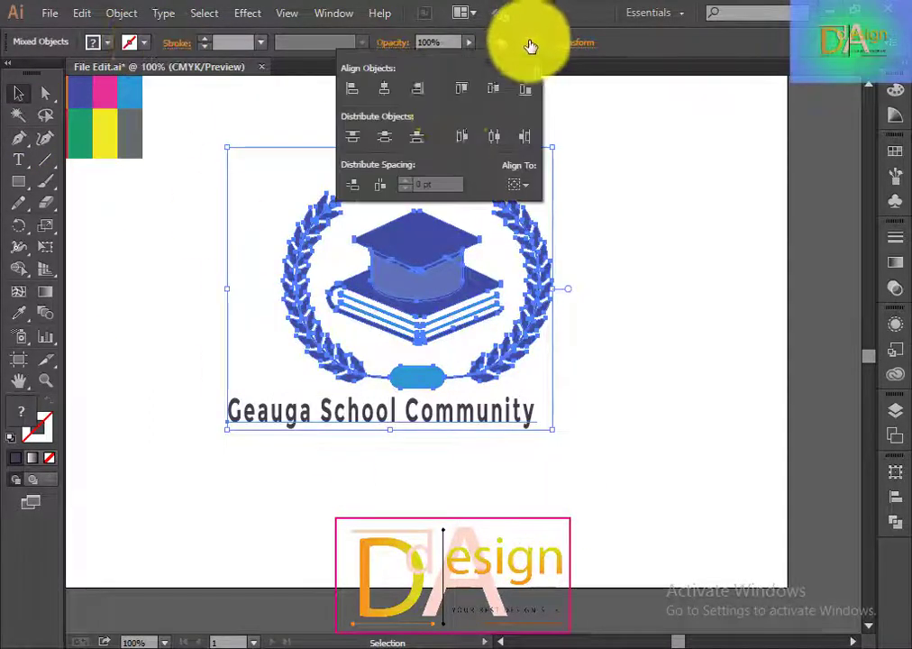
left_click(384, 87)
left_click(528, 462)
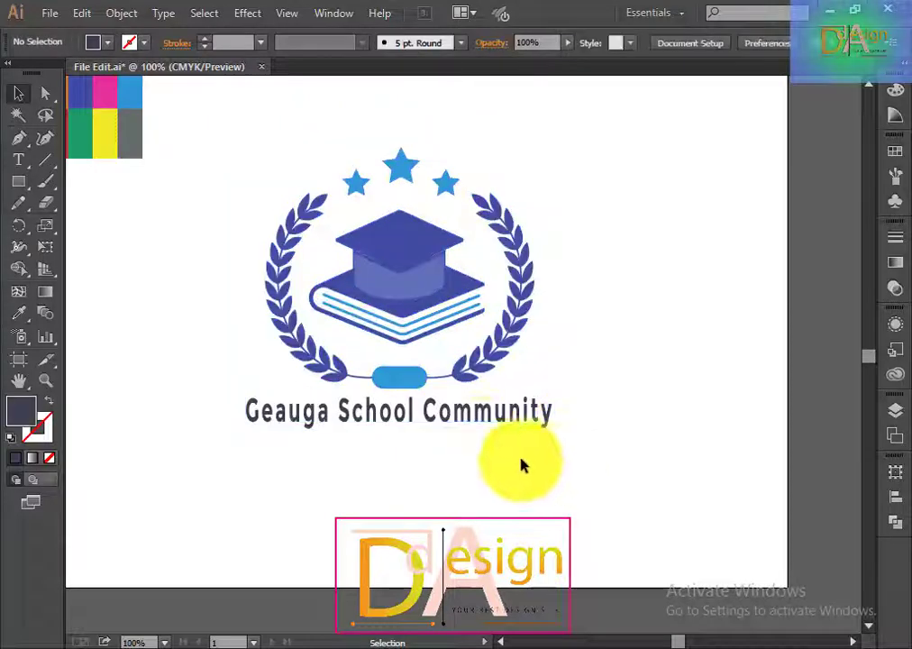
Nudge the school name down two arrow-key steps
left_click(446, 424)
key("Down")
key("Down")
key("Down")
key("Down")
key("Down")
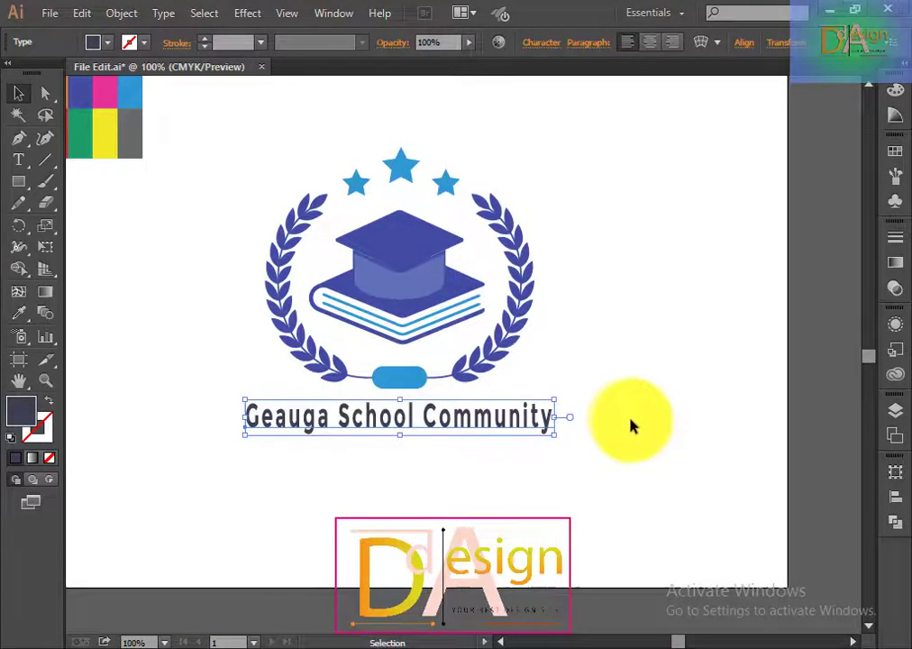
key("Down")
key("Down")
left_click(595, 460)
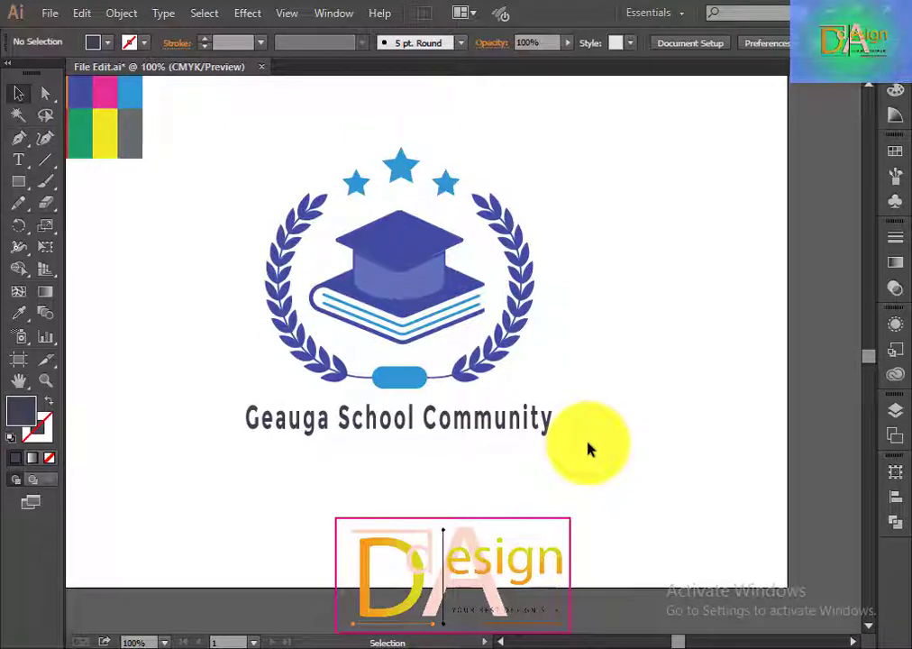
left_click(530, 421)
left_click(543, 45)
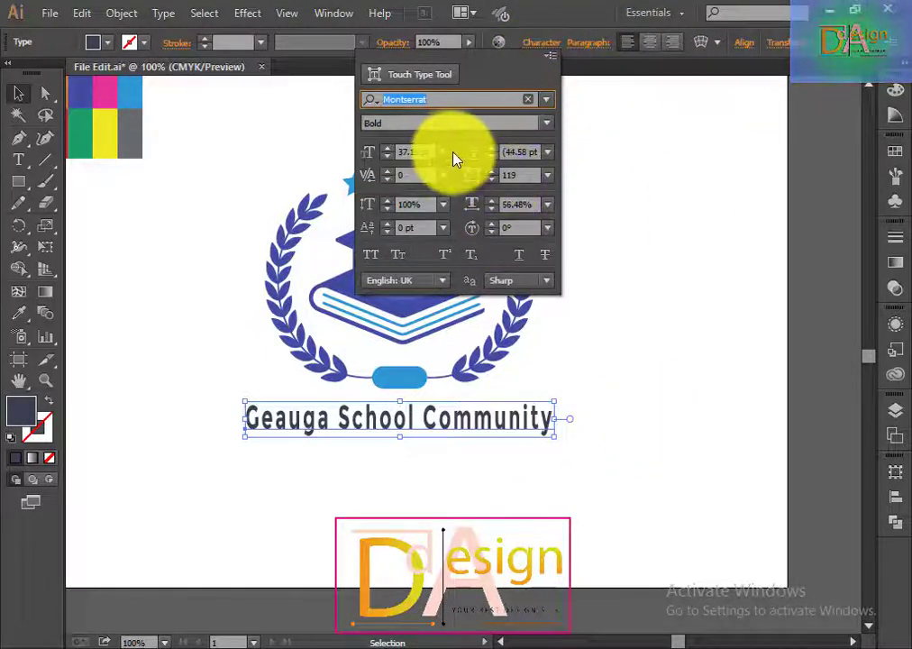
left_click(377, 257)
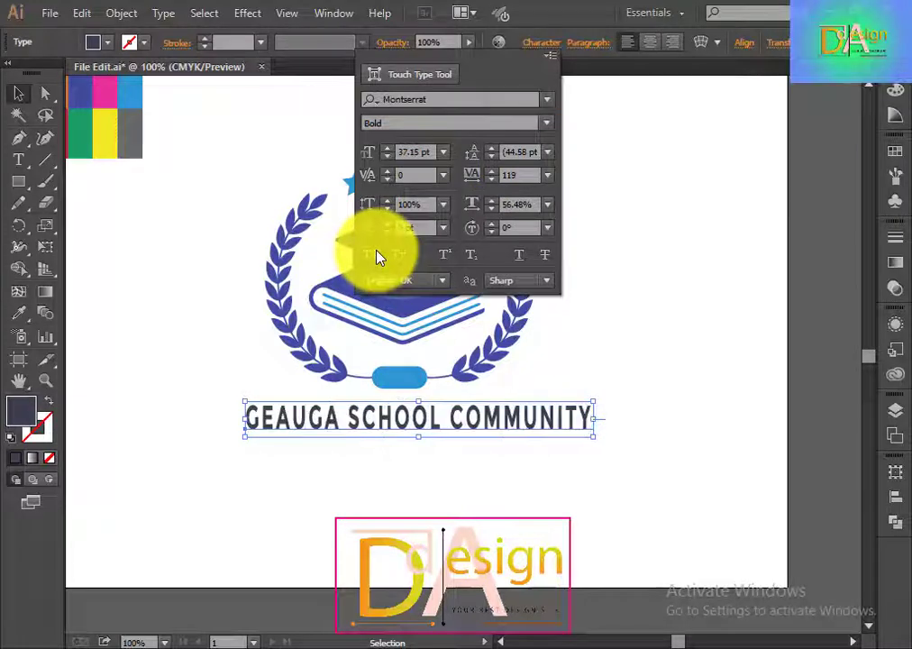
left_click(694, 411)
left_click(717, 427)
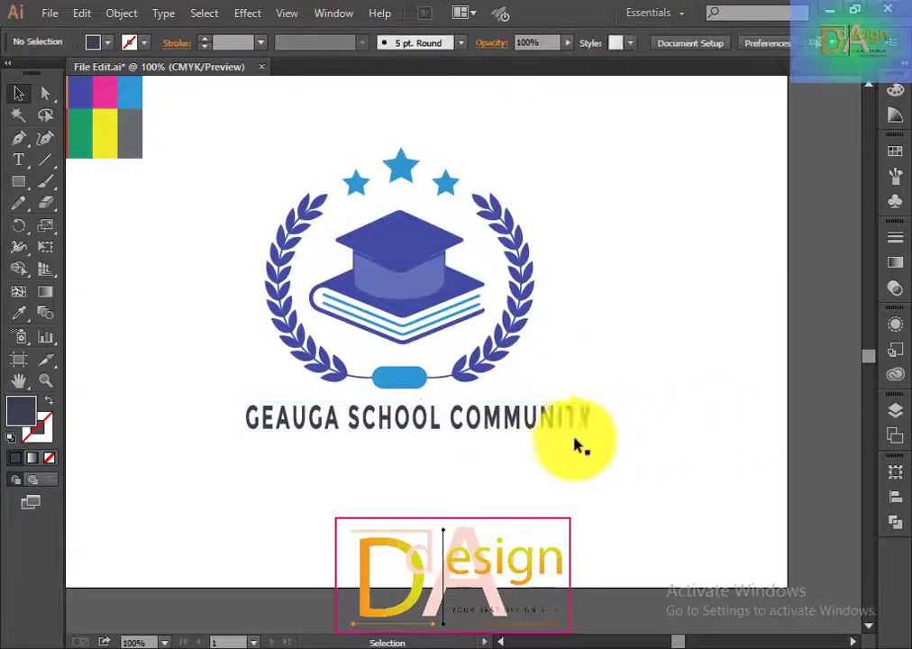
left_click(522, 435)
key("Left")
key("Left")
key("Left")
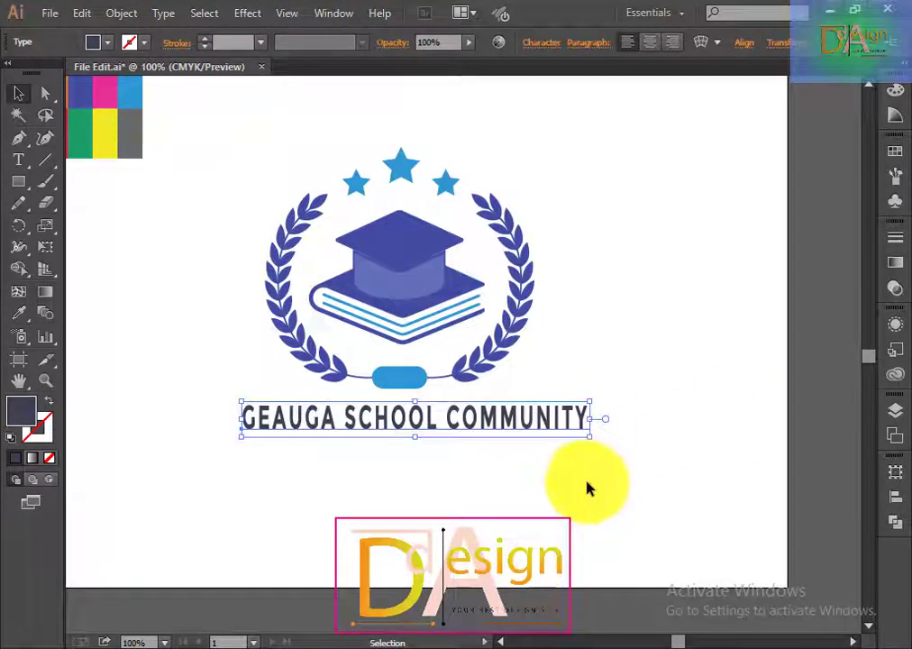
left_click_drag(220, 155, 595, 496)
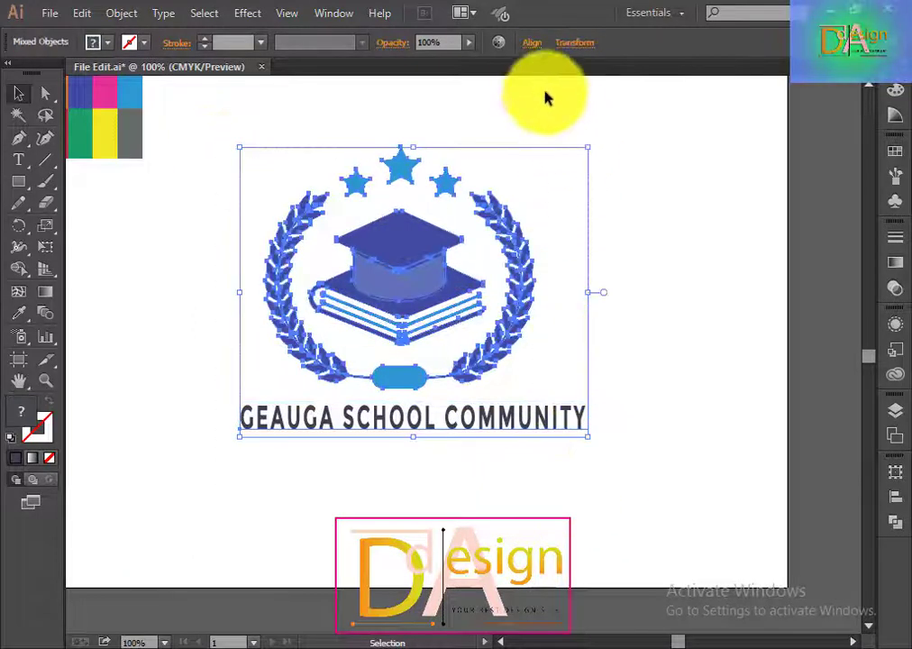
left_click(532, 42)
left_click(379, 90)
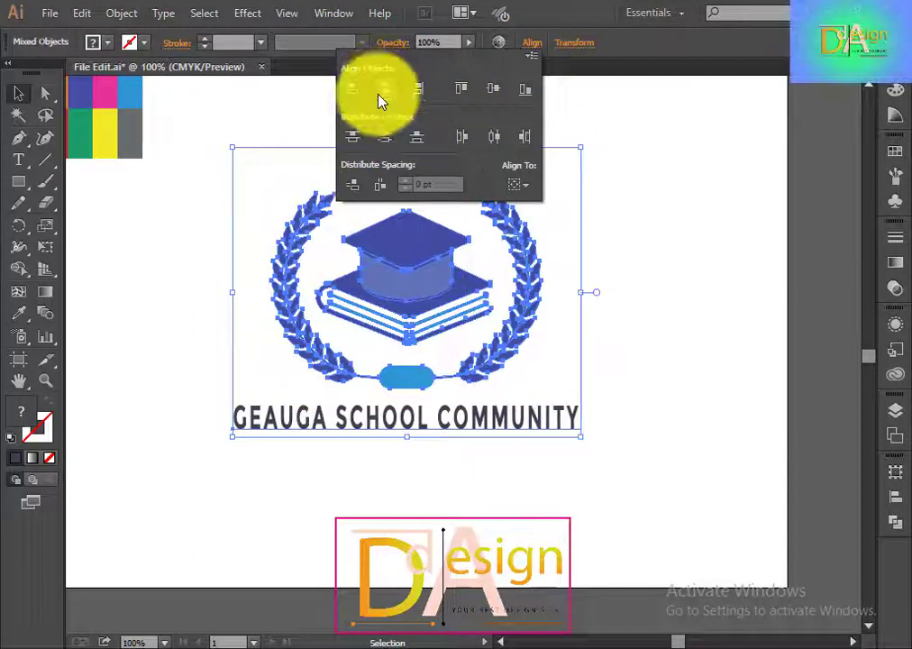
left_click(628, 523)
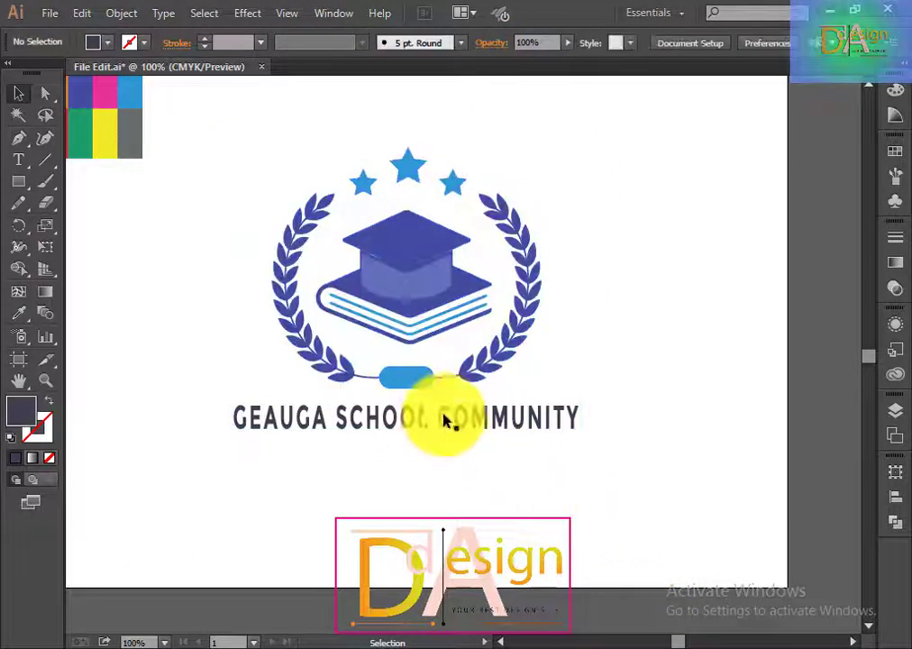
left_click(410, 418)
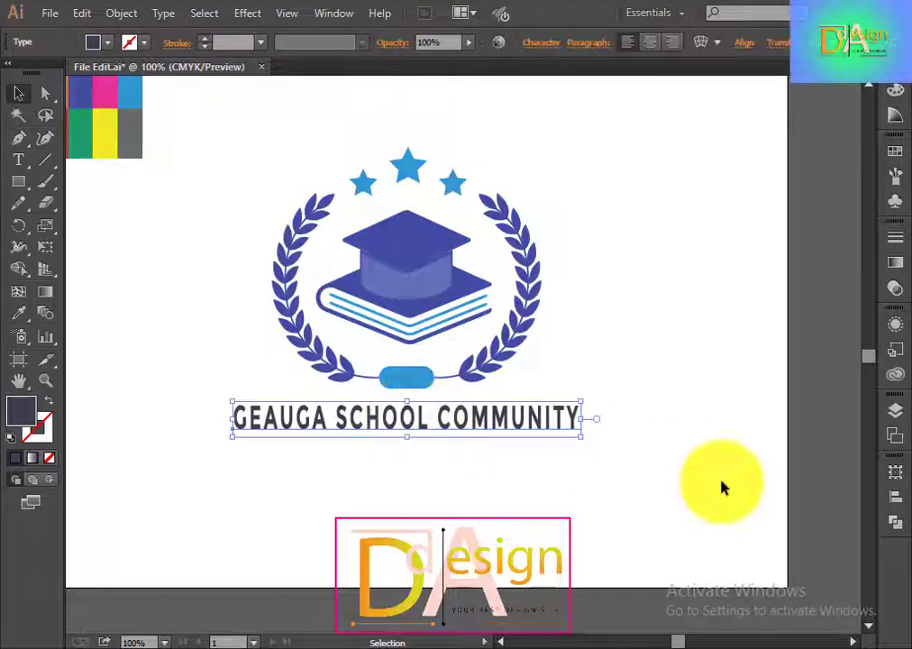
left_click(655, 501)
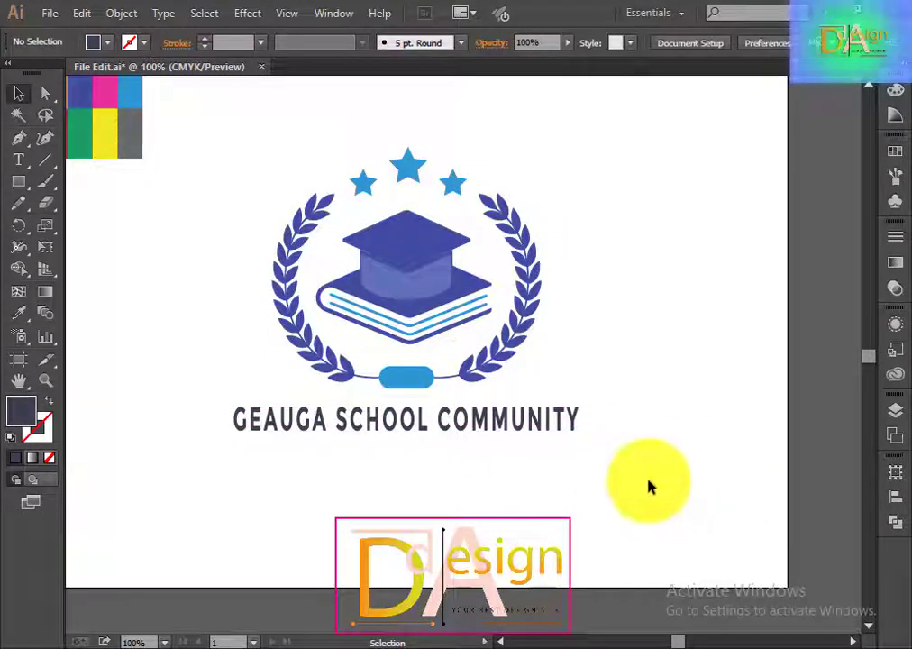
Ungroup the logo artwork and select both laurels
right_click(508, 340)
left_click(571, 436)
left_click(638, 391)
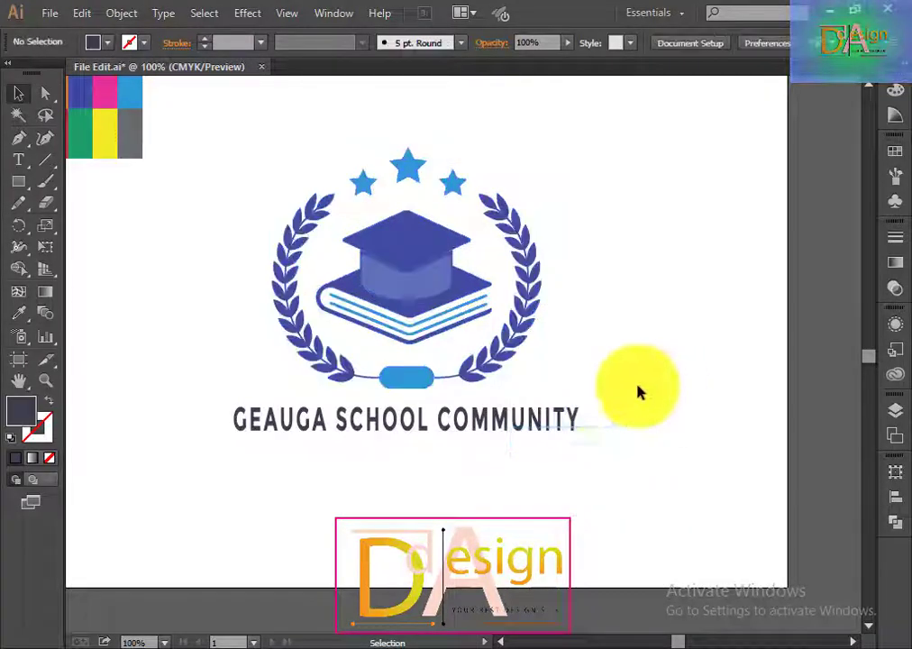
left_click(475, 360)
left_click(320, 350, "shift")
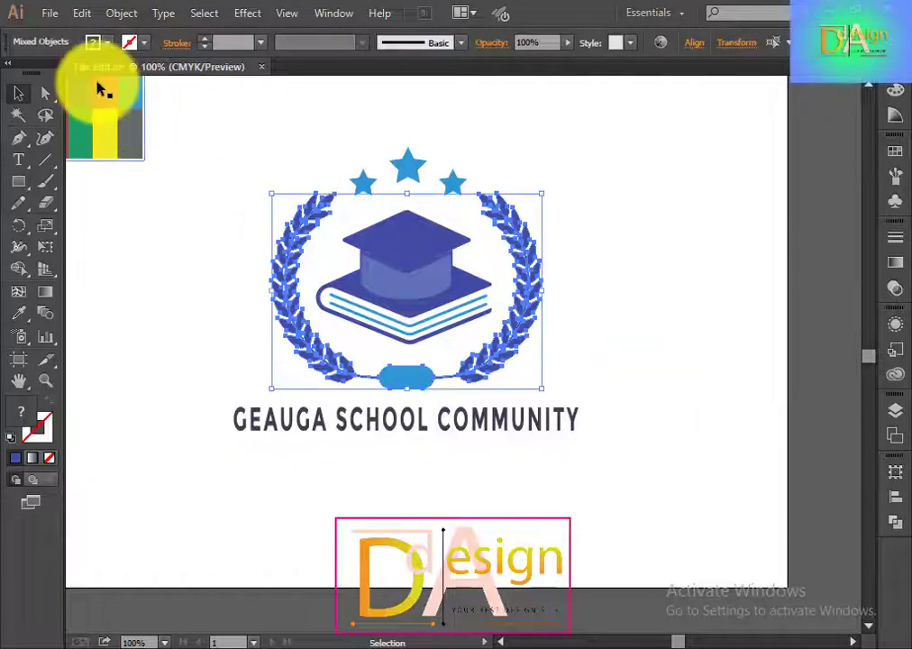
Recolour the laurels with the title's dark navy using the Eyedropper
left_click(18, 314)
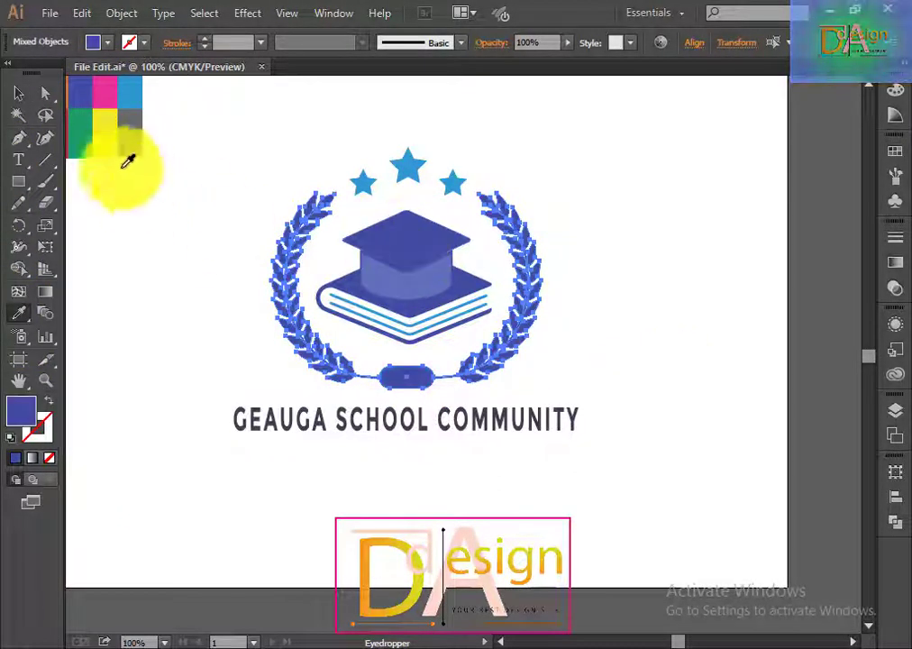
left_click(127, 135)
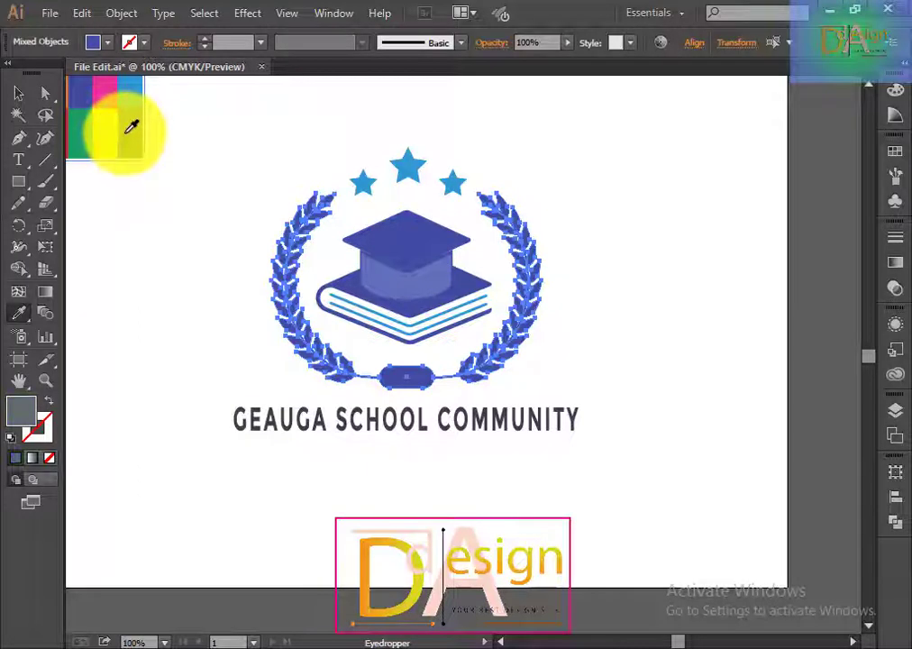
left_click(329, 416)
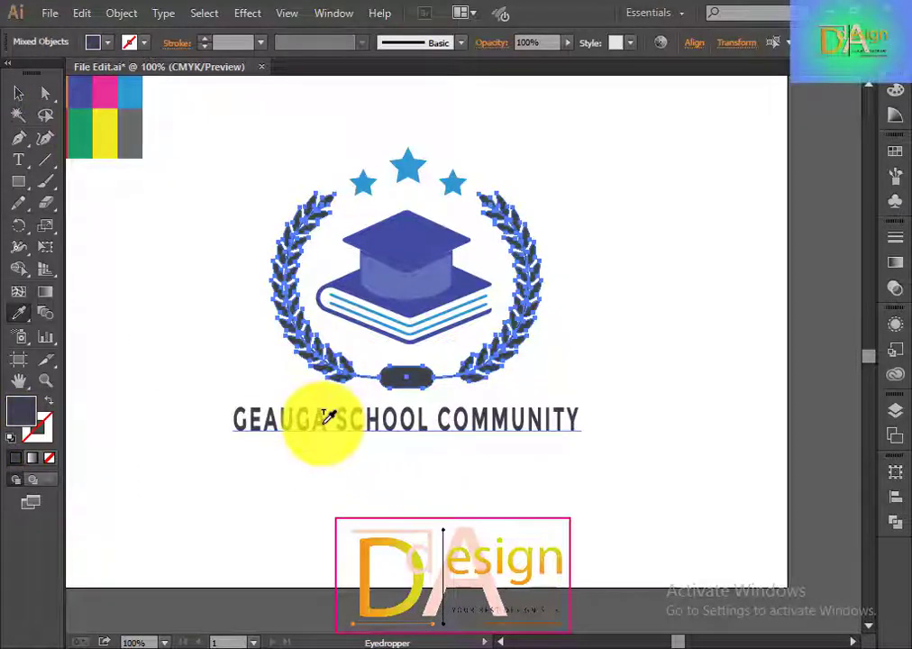
left_click(18, 93)
left_click(654, 327)
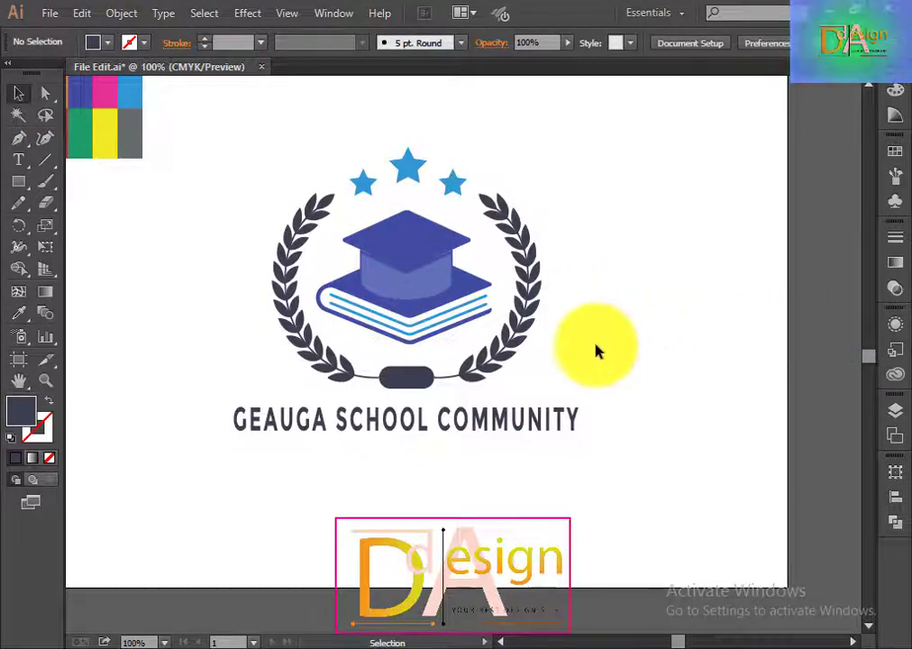
left_click(410, 179)
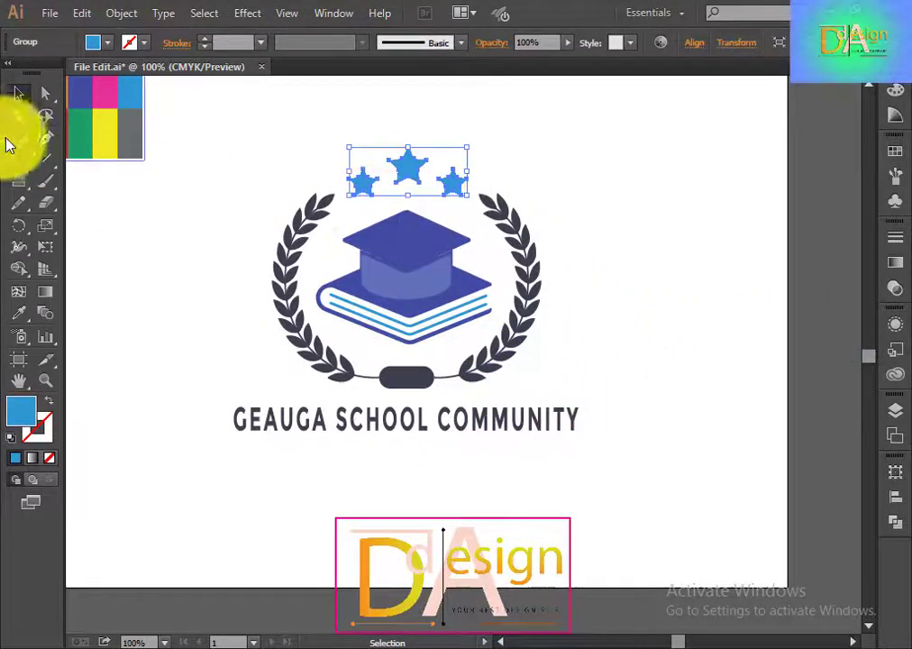
Eyedrop the graduation cap's indigo onto the three stars
left_click(18, 313)
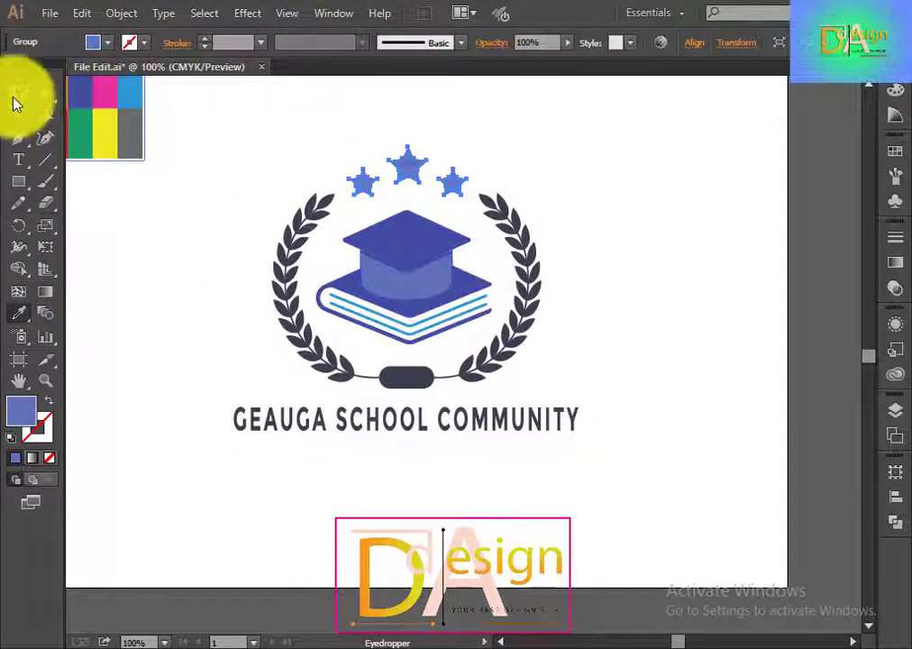
left_click(18, 96)
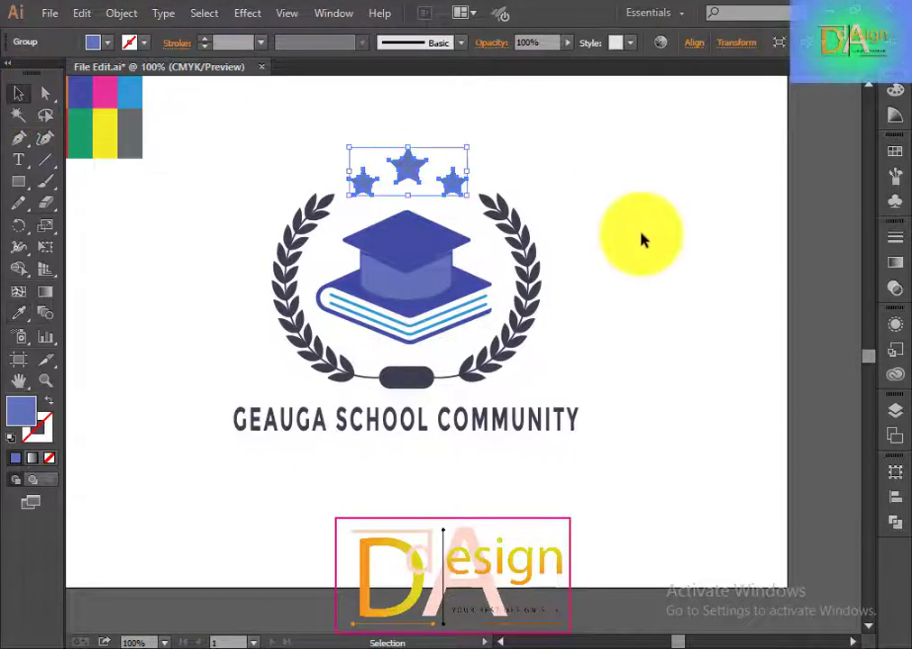
left_click(641, 251)
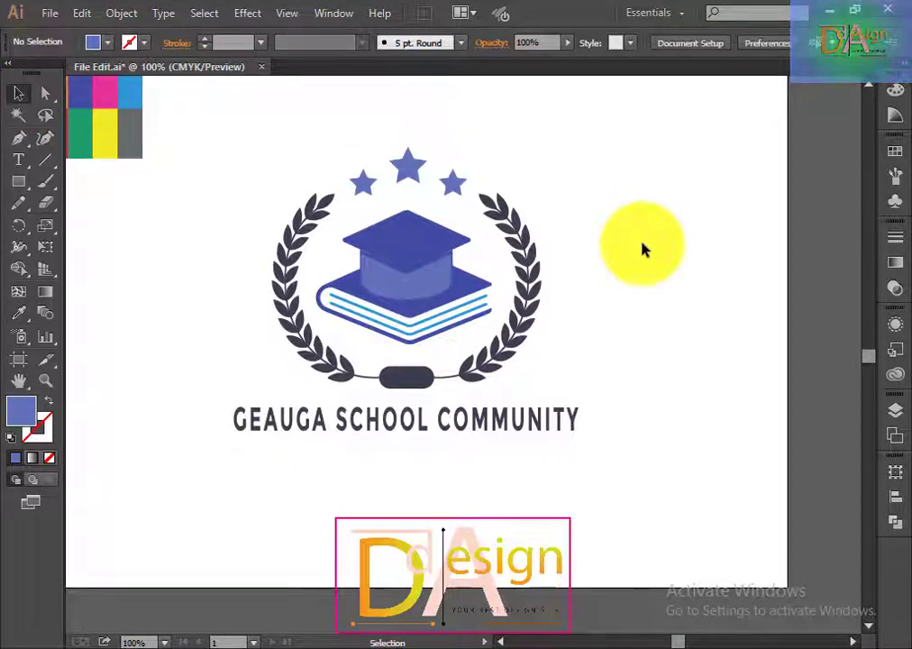
left_click(437, 322)
left_click(686, 332)
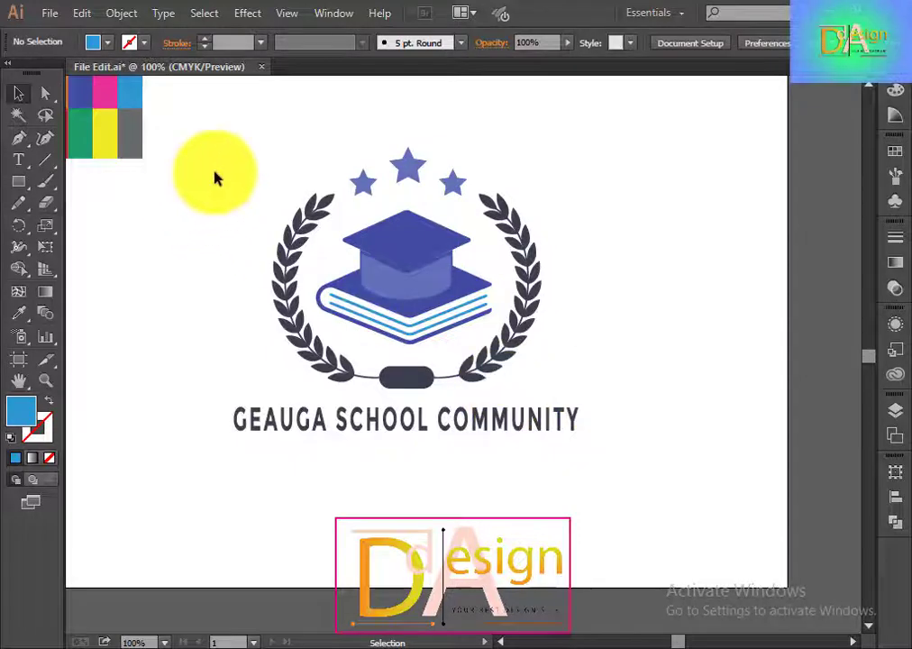
Type 'Forum' as a new text line below the title
left_click_drag(236, 137, 606, 492)
left_click(646, 457)
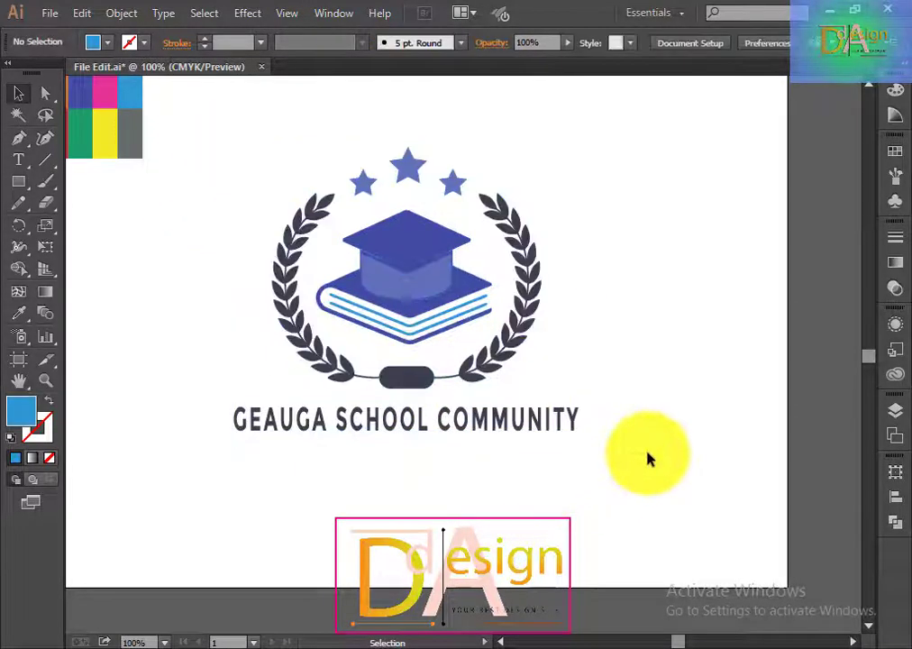
left_click(18, 162)
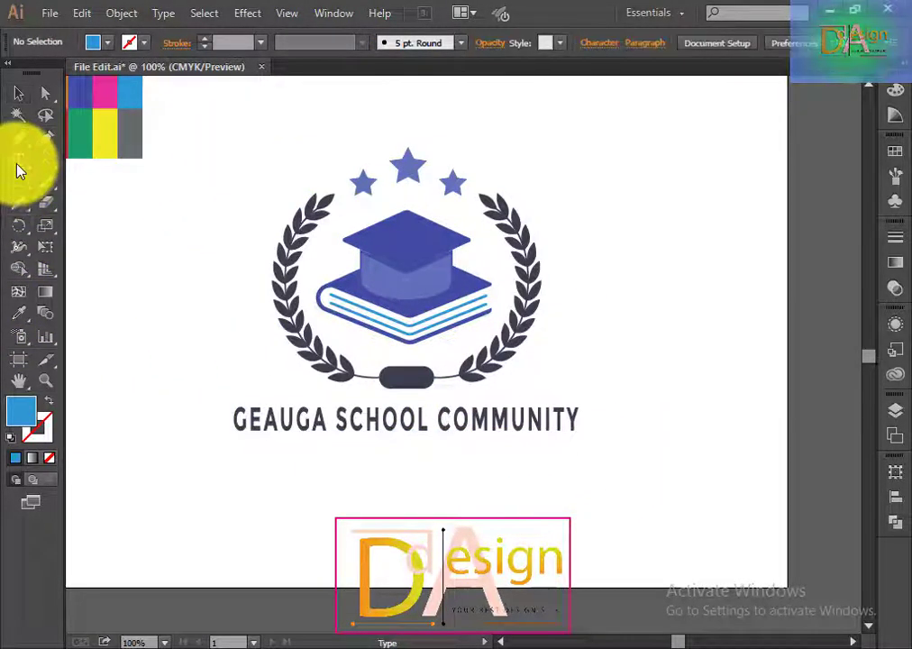
left_click(511, 457)
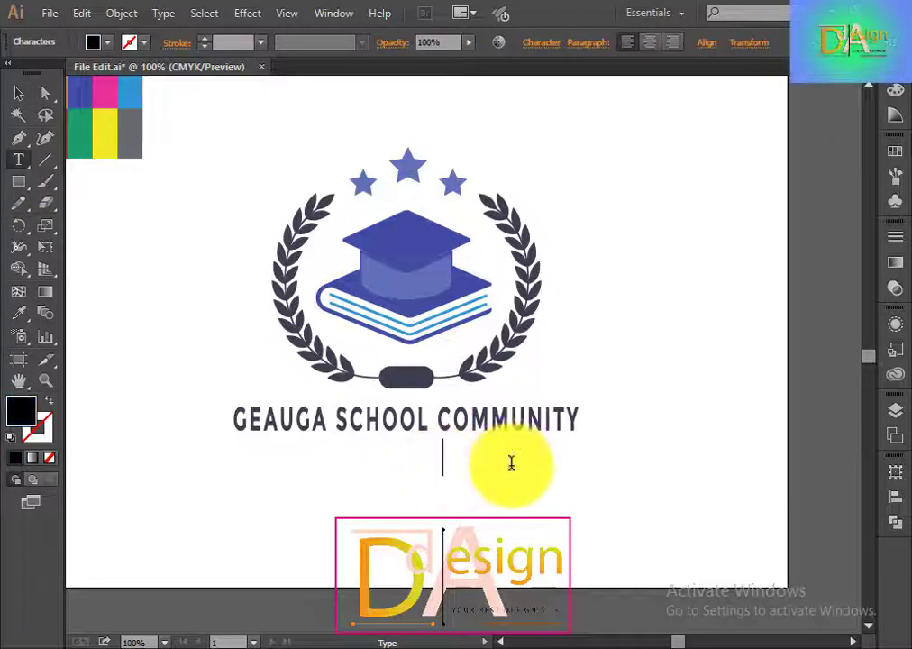
type("Forum")
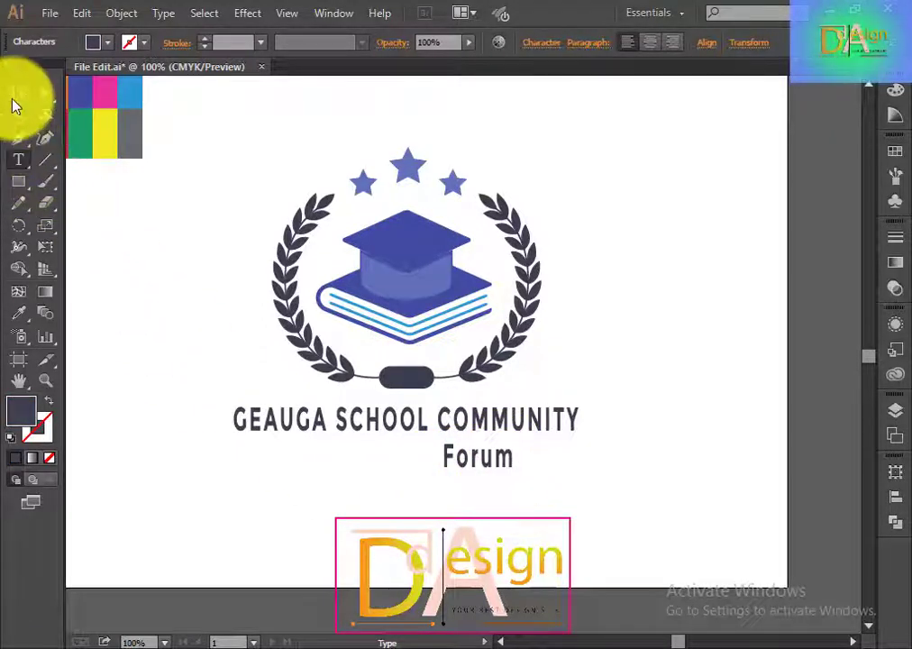
Set the Forum text to All Caps in the Character settings
left_click(18, 94)
left_click(498, 484)
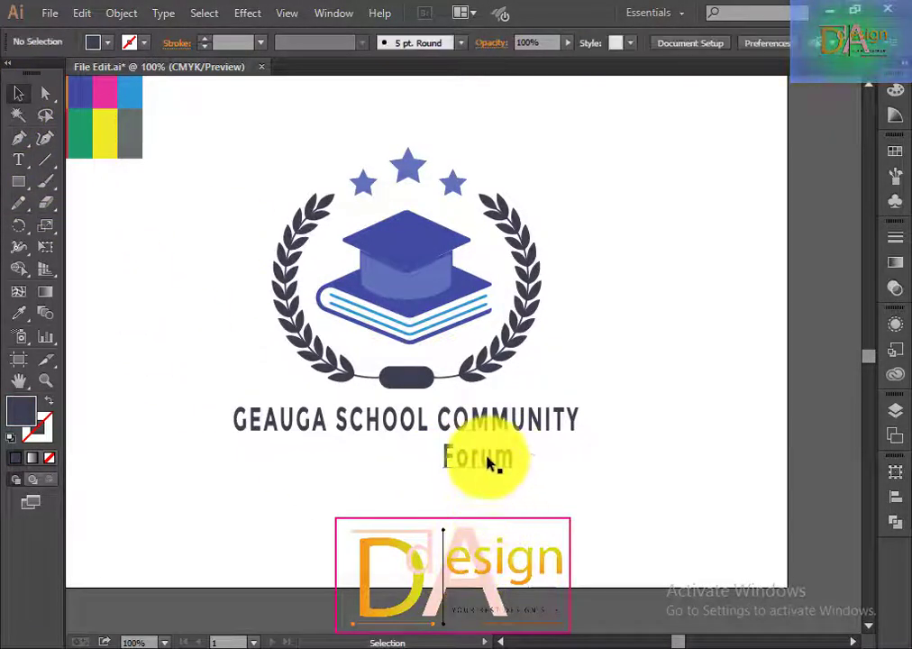
left_click(488, 461)
left_click(542, 42)
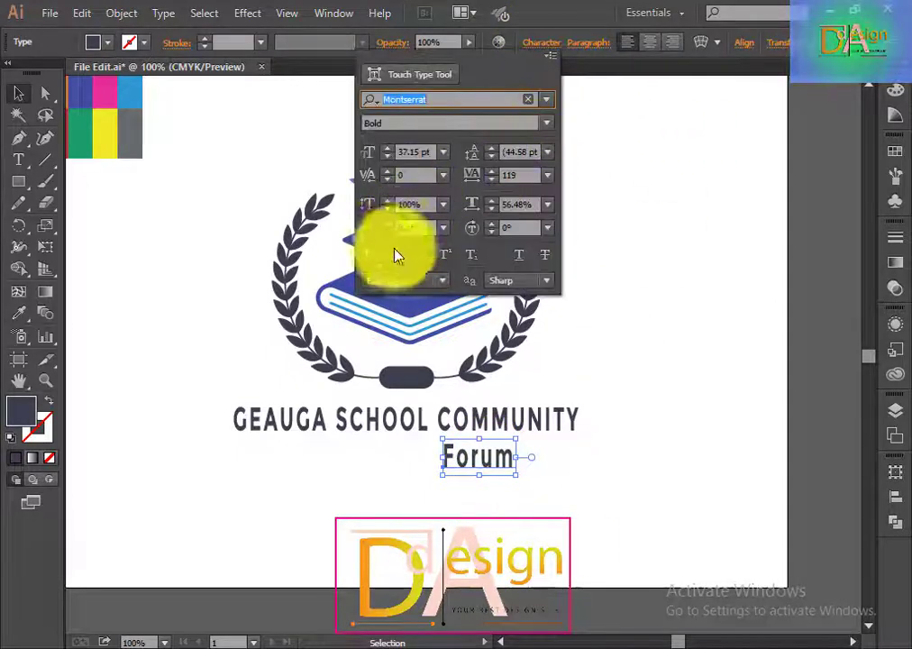
left_click(390, 256)
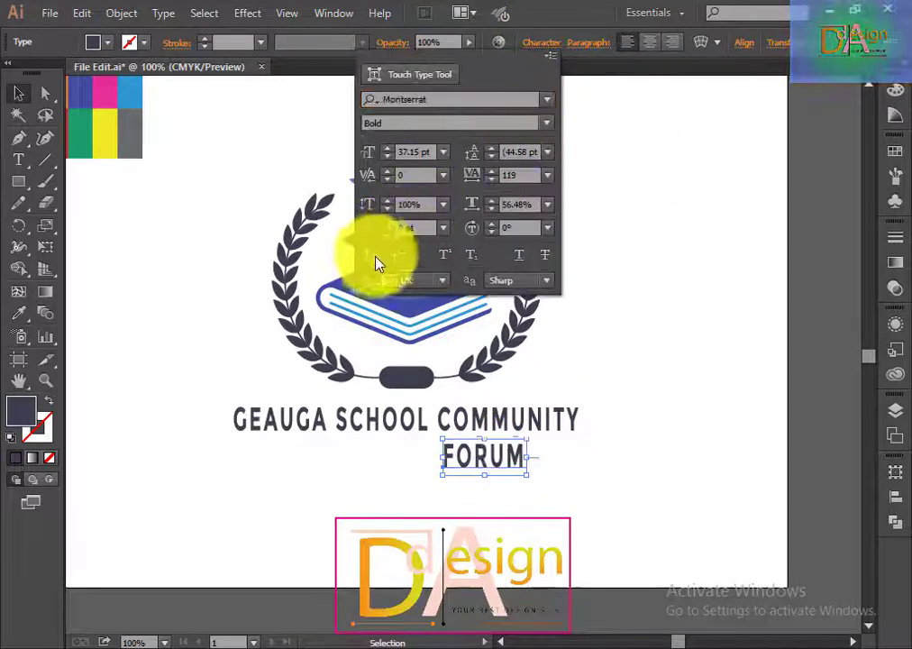
left_click(562, 83)
Right-align FORUM with the end of GEAUGA SCHOOL COMMUNITY
left_click(534, 489)
left_click_drag(491, 457, 539, 458)
left_click_drag(623, 487, 555, 354)
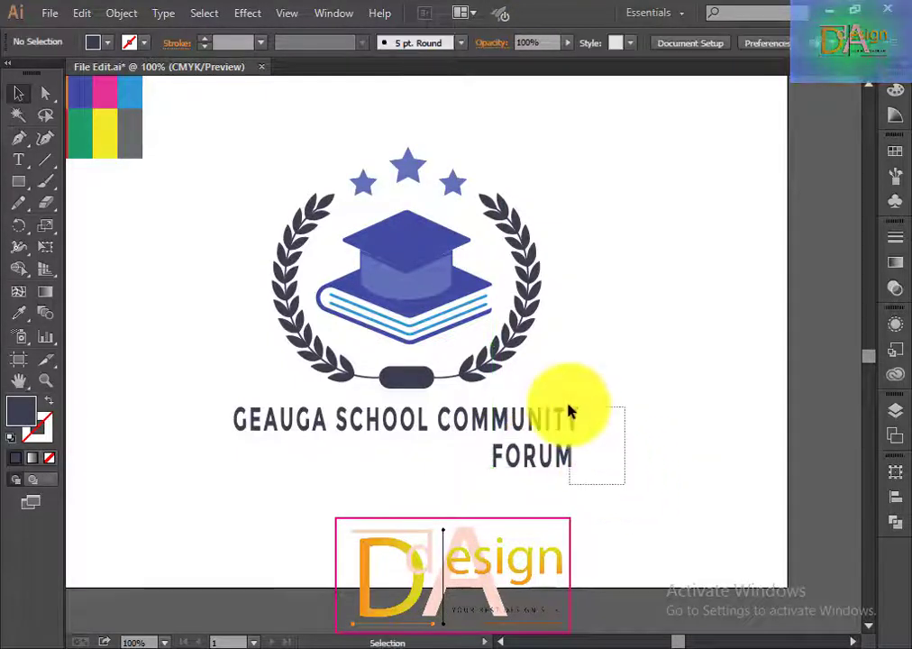
left_click(538, 43)
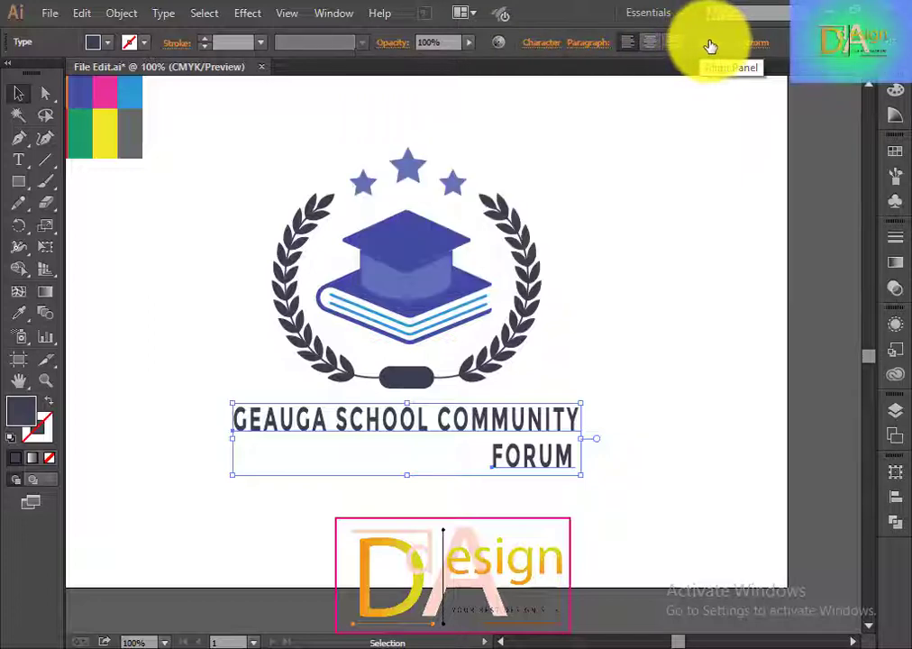
left_click(710, 46)
left_click(590, 91)
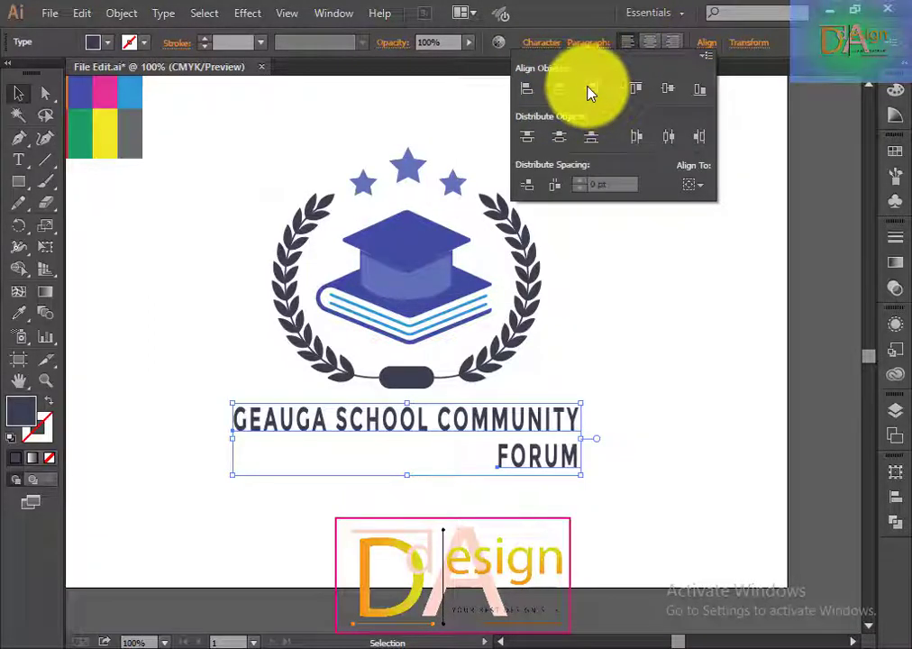
left_click(656, 480)
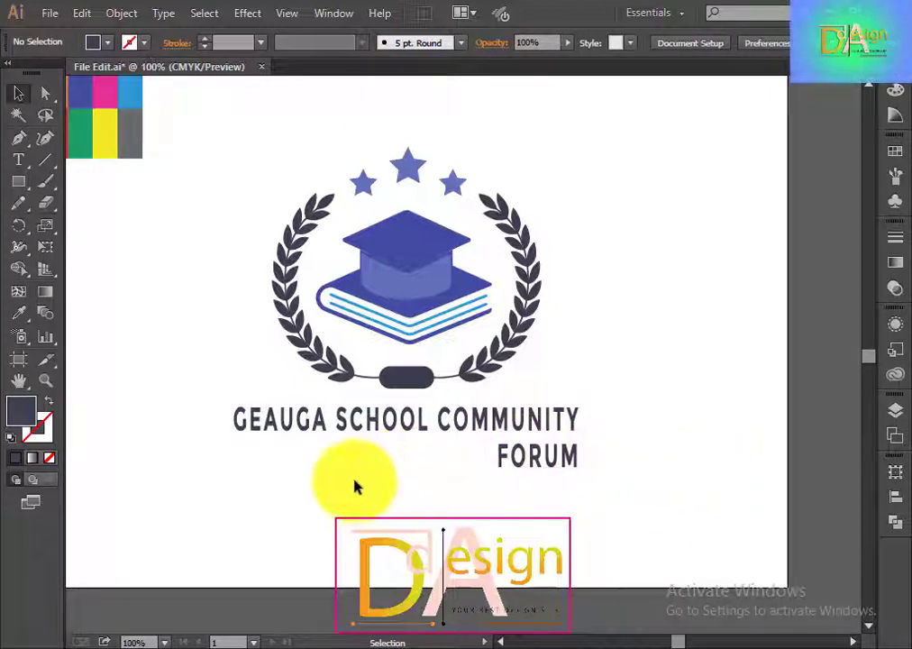
Draw a black 5 pt line under the GEAUGA SCHOOL COMMUNITY title
left_click(45, 159)
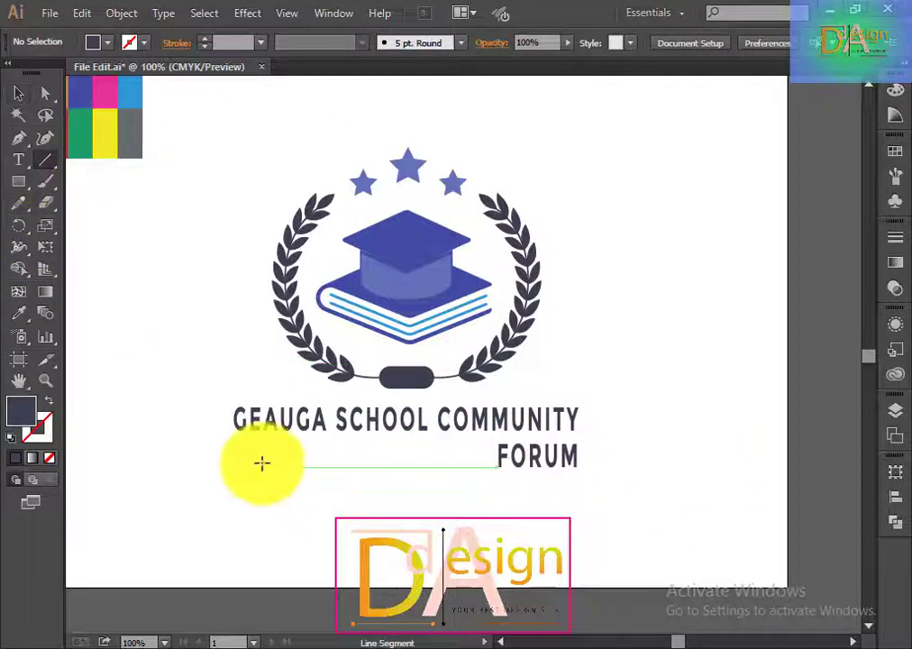
left_click_drag(239, 436, 573, 439)
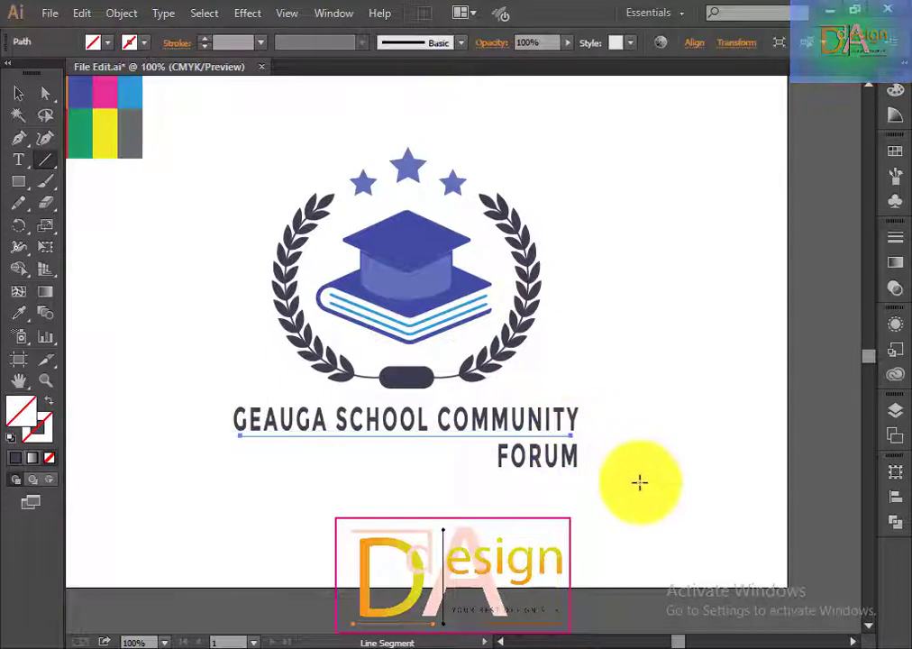
left_click(18, 93)
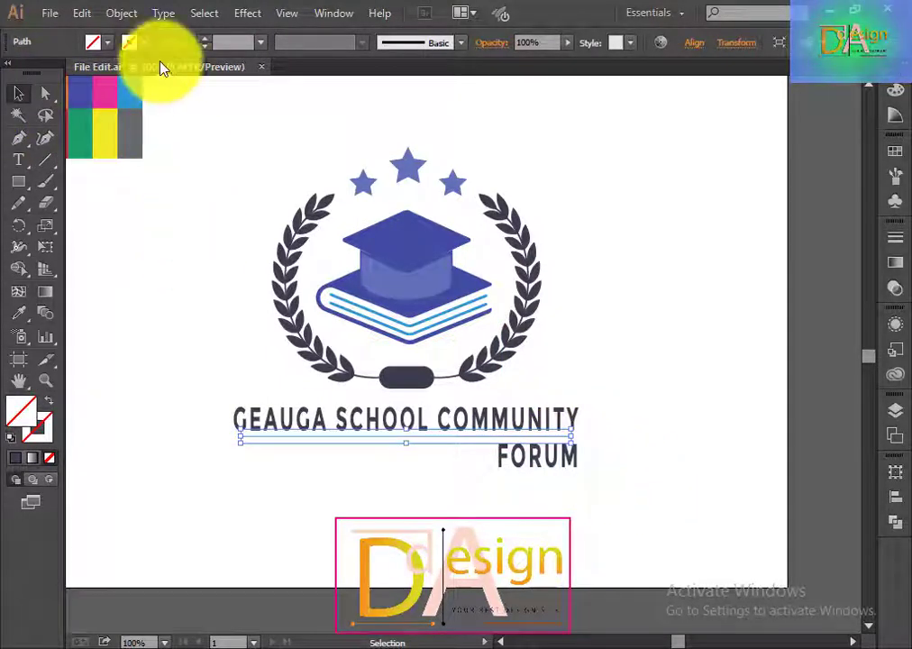
left_click(204, 45)
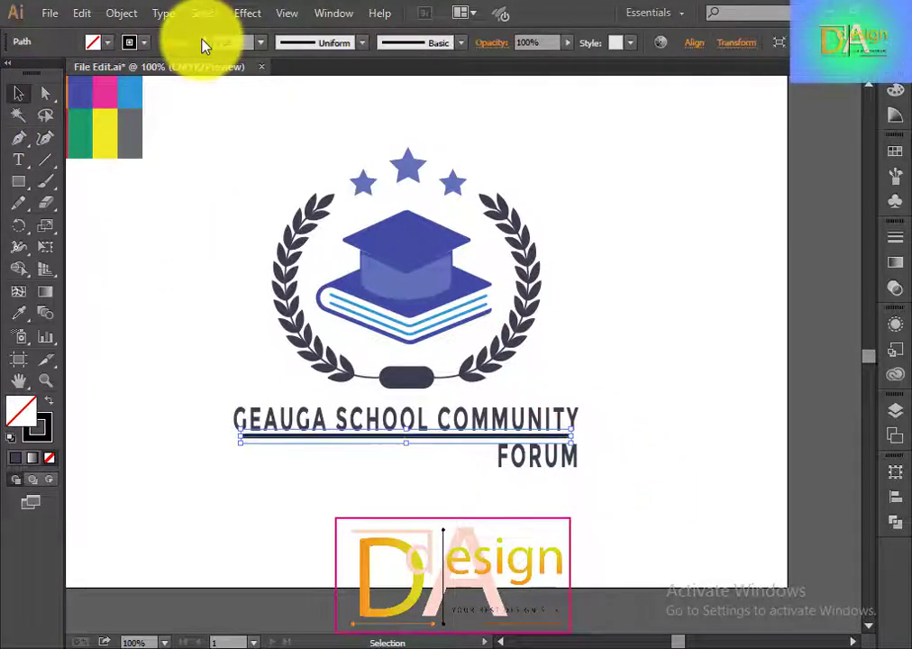
left_click(568, 511)
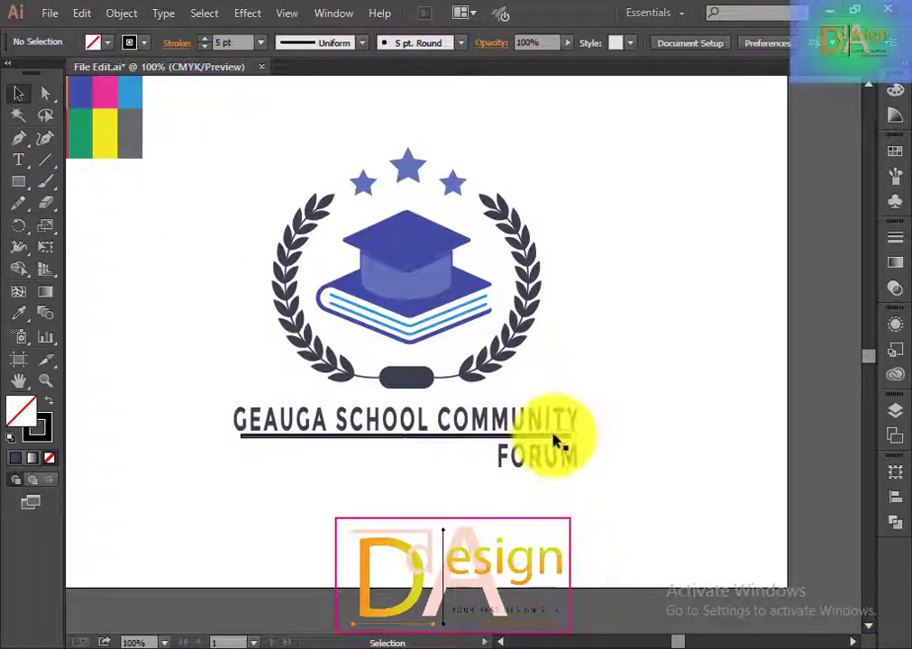
left_click(577, 438)
Add a ruler guide at FORUM's right edge and stretch the line's end to it
scroll(591, 462, "up", 1)
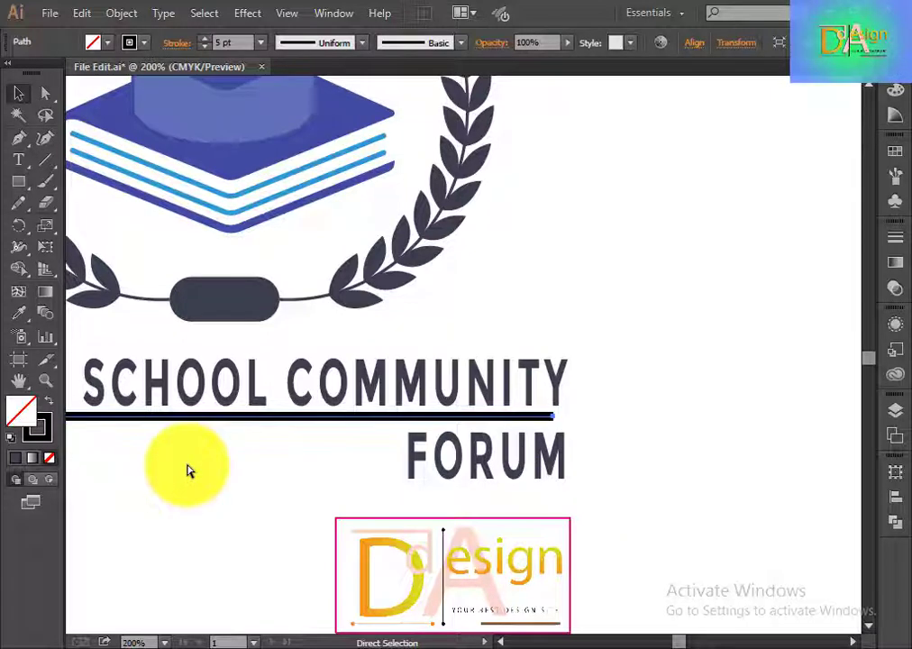
key("ctrl+r")
mouse_move(73, 508)
left_mouse_down()
mouse_move(577, 511)
mouse_move(567, 505)
left_mouse_up()
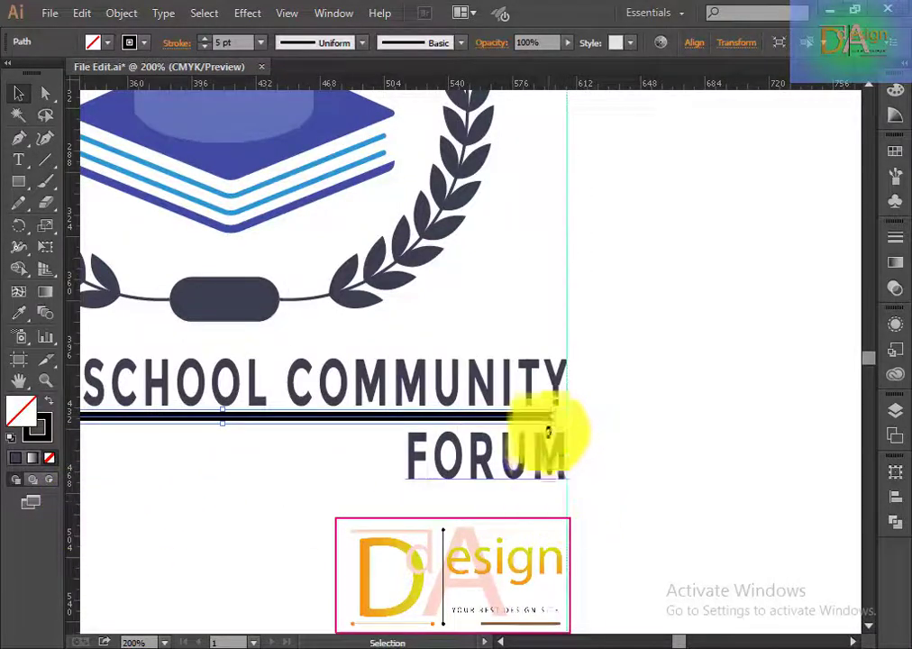
left_click_drag(556, 417, 567, 417)
scroll(444, 533, "down", 1)
scroll(451, 530, "down", 1)
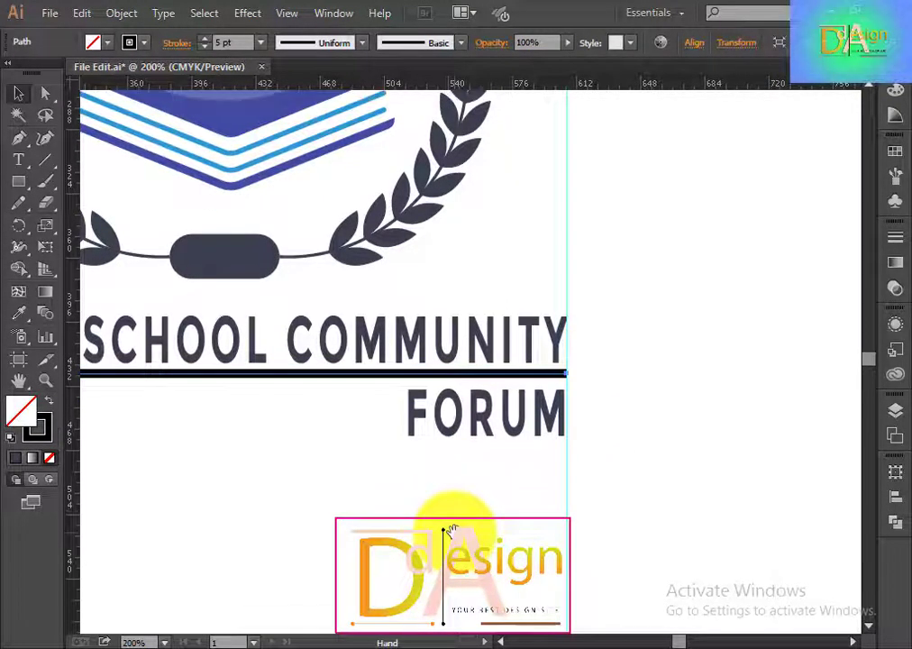
scroll(451, 530, "down", 2)
scroll(451, 530, "down", 1)
scroll(451, 531, "up", 1)
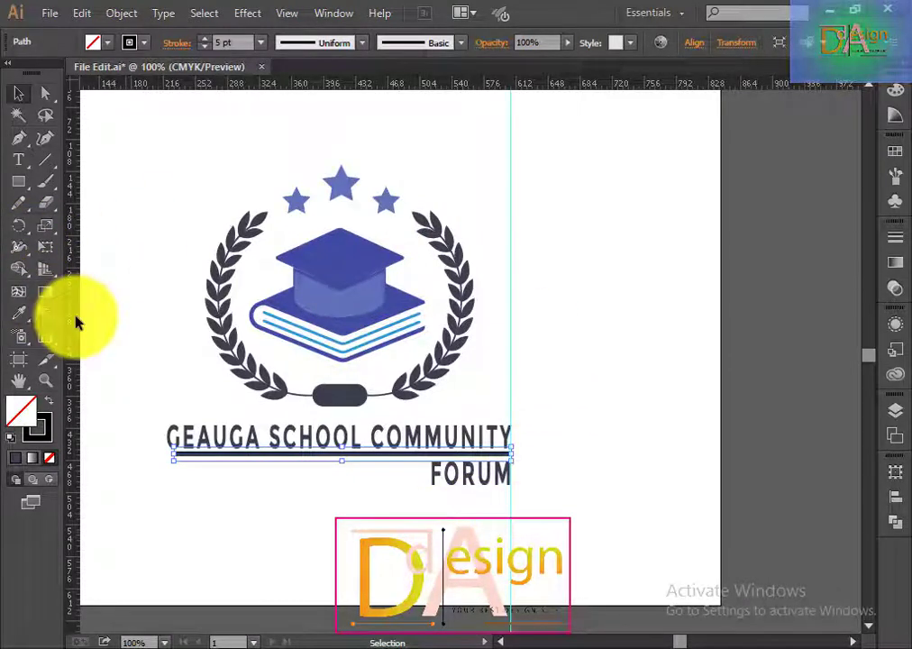
Add a vertical guide at GEAUGA's left edge and pull the divider's left end toward it
left_click_drag(76, 317, 166, 330)
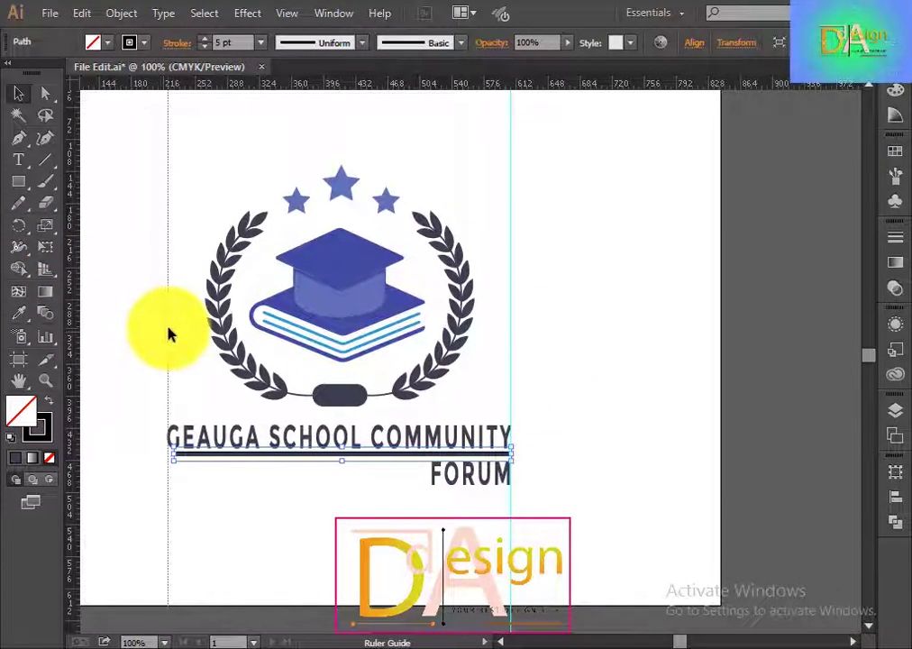
left_click_drag(168, 335, 168, 335)
left_click_drag(180, 439, 168, 453)
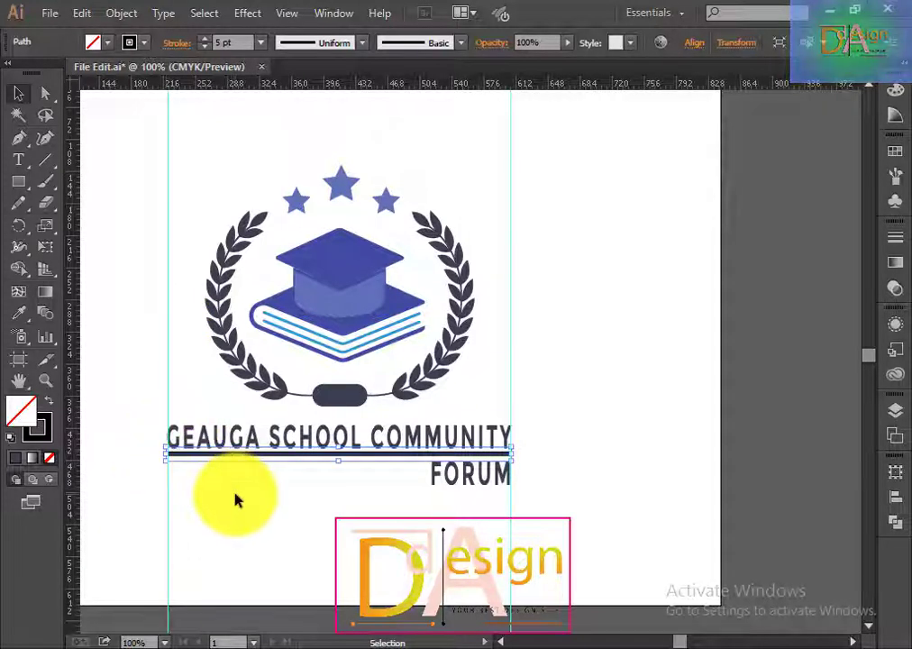
left_click(266, 492)
Snap the divider line's left end onto the new guide so it spans guide to guide
scroll(277, 489, "up", 1)
scroll(228, 506, "up", 2)
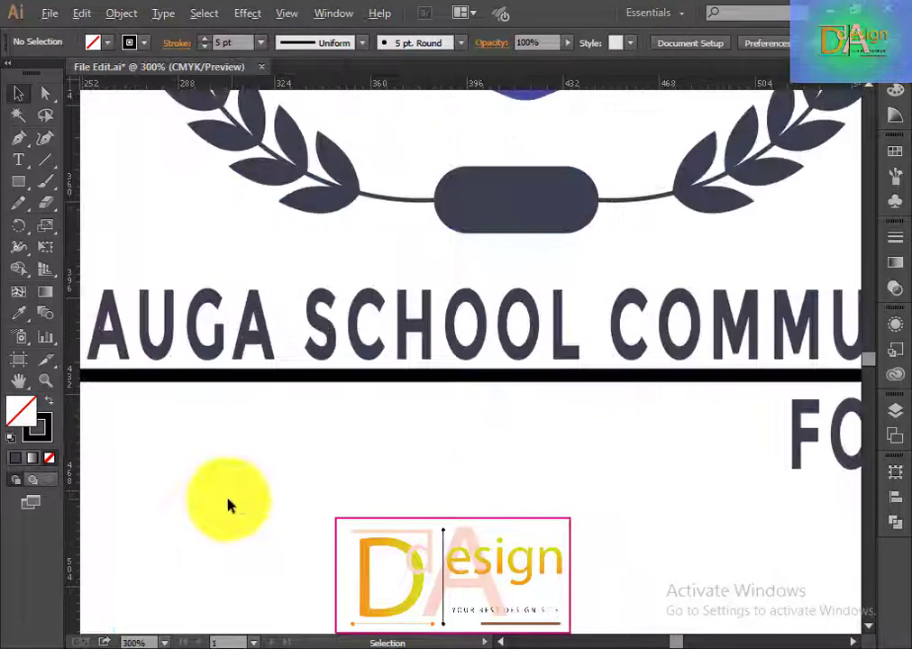
scroll(409, 505, "left", 3)
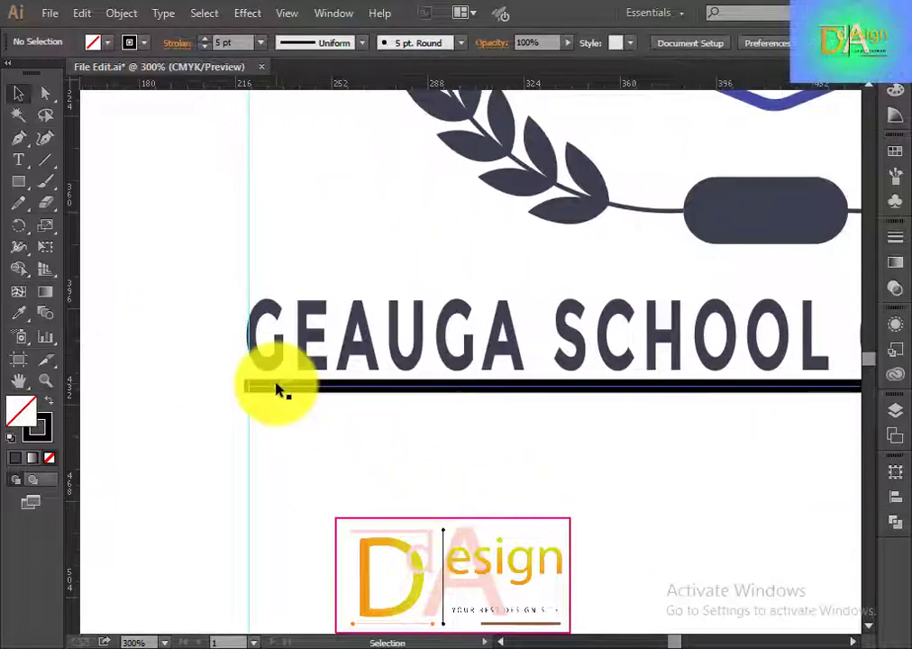
left_click(230, 388)
left_click_drag(241, 387, 250, 388)
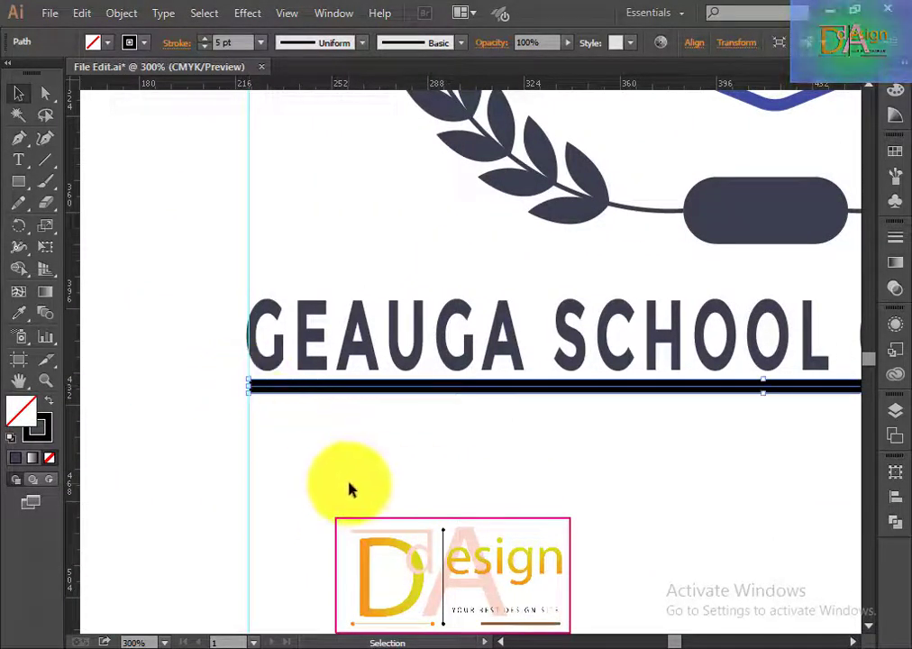
left_click(406, 476)
scroll(407, 474, "down", 1)
scroll(407, 478, "down", 2)
scroll(407, 481, "down", 1)
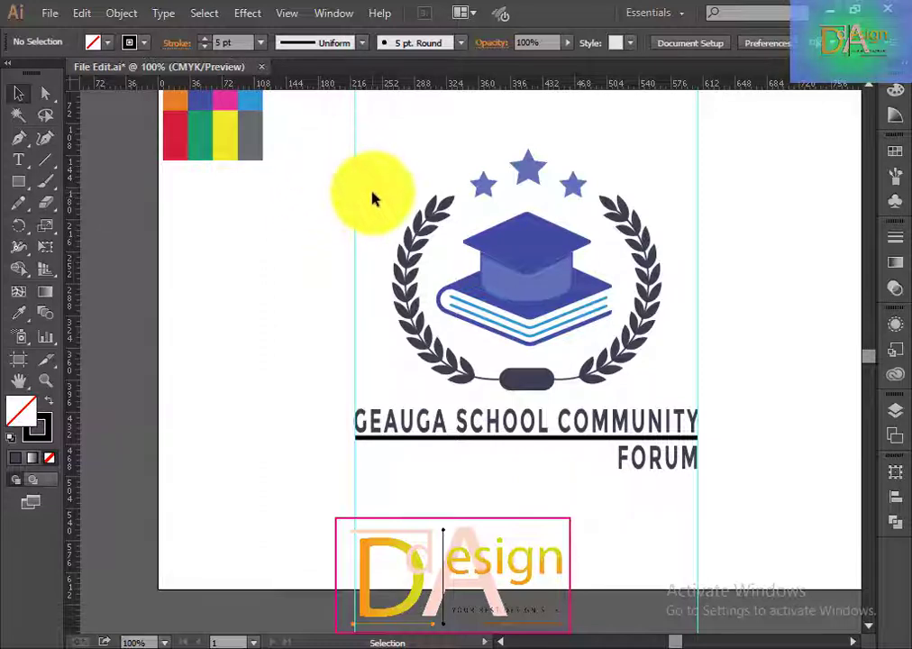
scroll(631, 335, "down", 1)
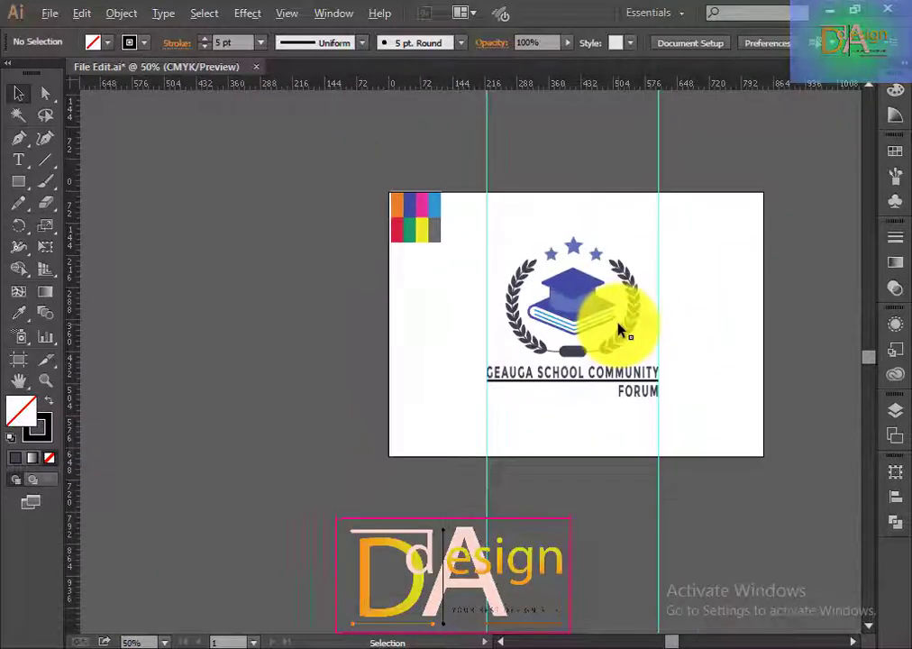
scroll(620, 336, "up", 1)
left_click_drag(739, 340, 627, 328)
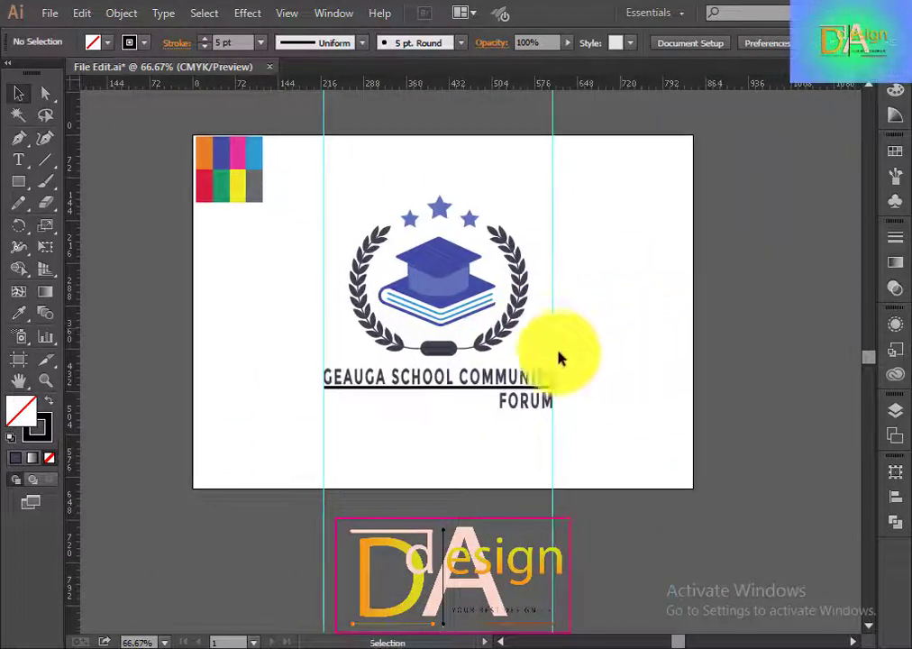
scroll(487, 368, "up", 1)
scroll(487, 368, "up", 1)
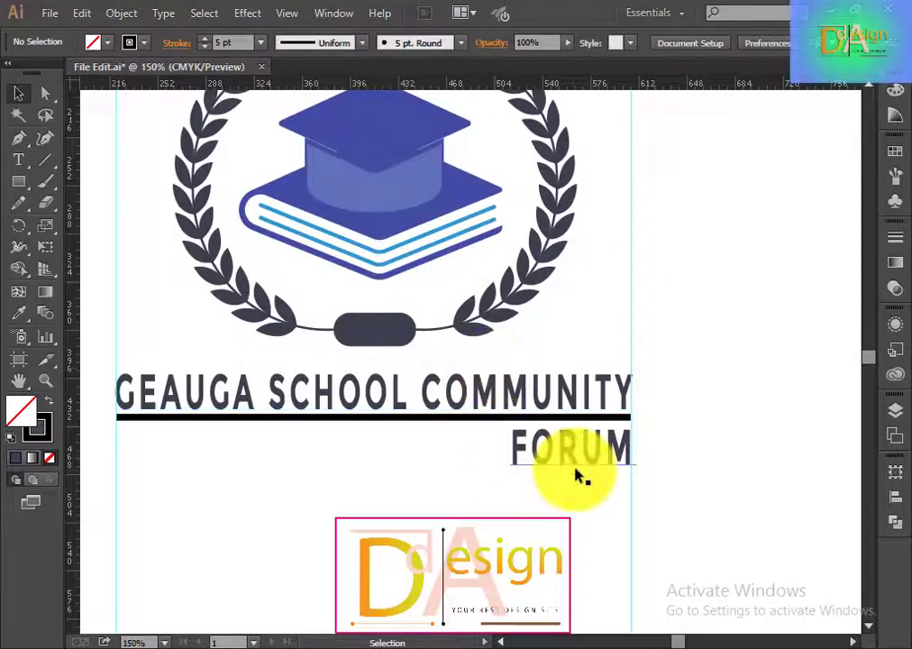
Expand the divider line into a filled shape, keeping both fill and stroke
left_click(462, 418)
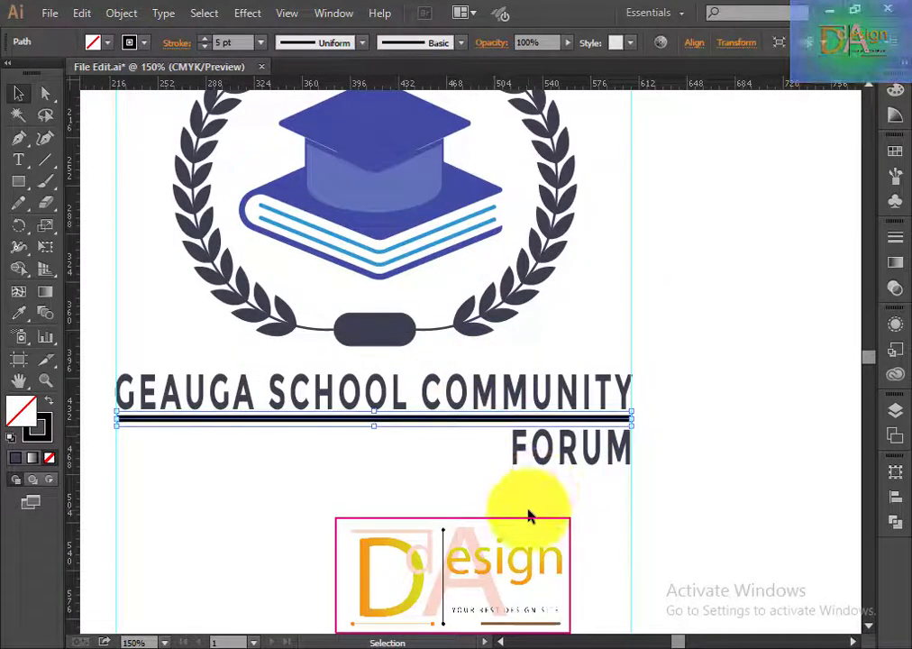
left_click(663, 499)
left_click(384, 420)
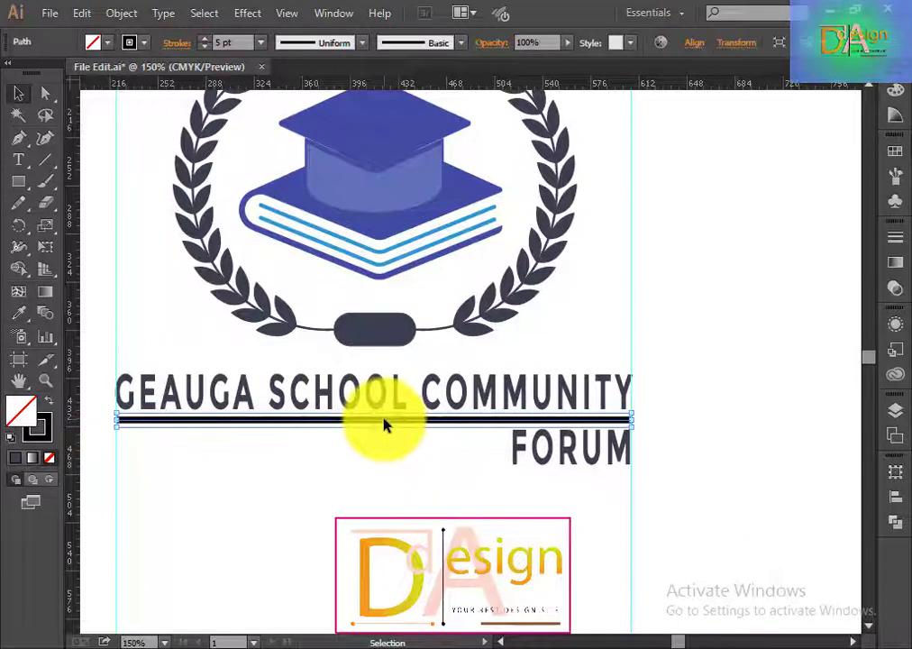
left_click(122, 13)
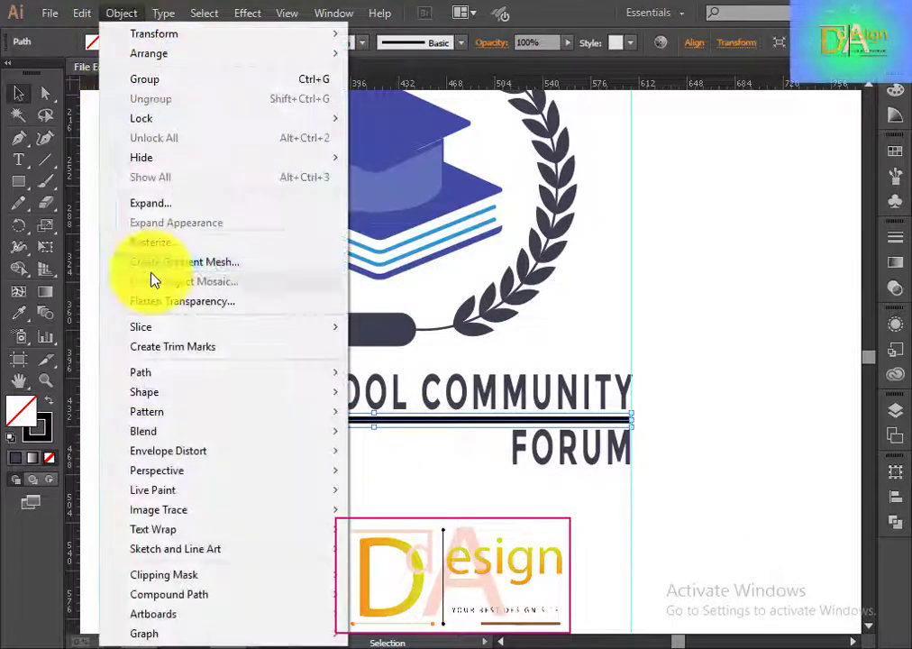
left_click(165, 200)
left_click(410, 431)
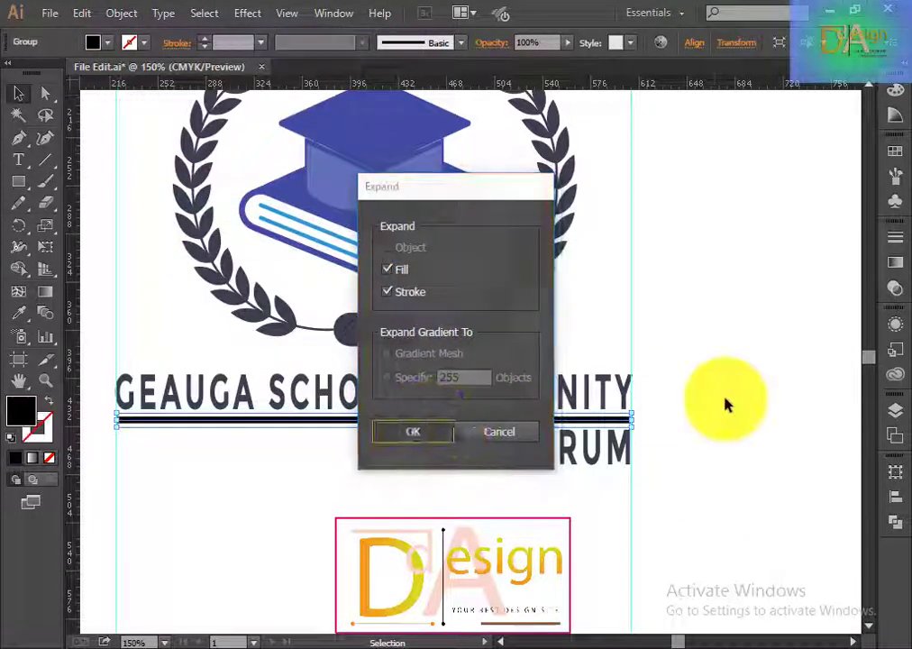
left_click(712, 401)
Recolour the expanded divider with the graduation cap's blue using the Eyedropper
left_click(317, 422)
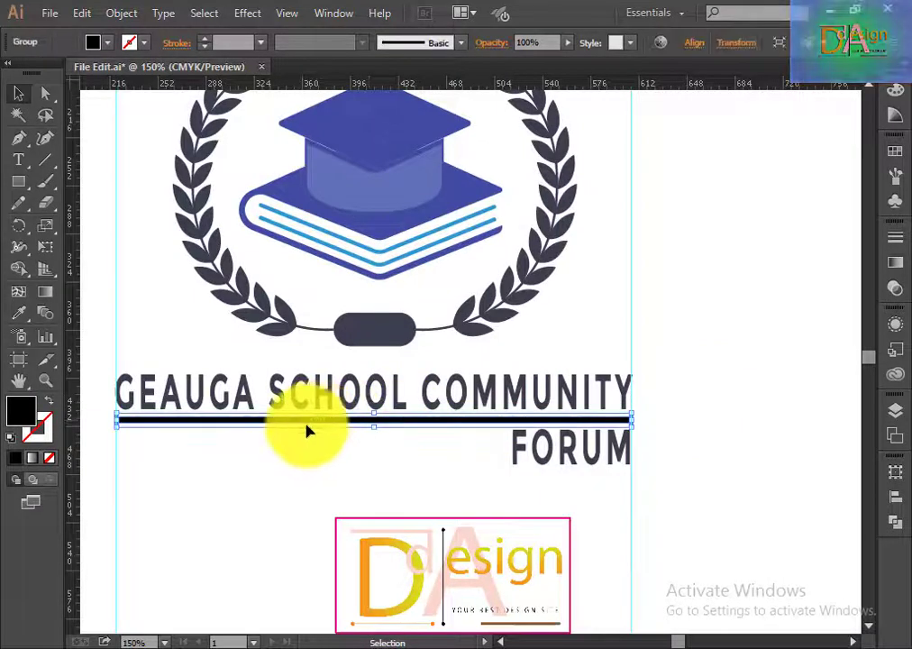
left_click(18, 313)
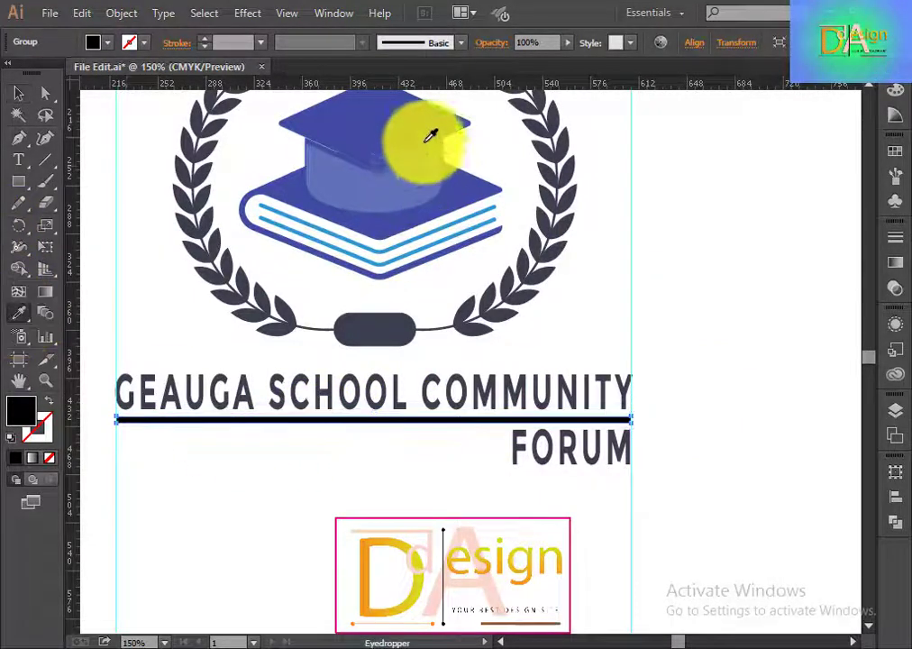
left_click(387, 131)
left_click(18, 93)
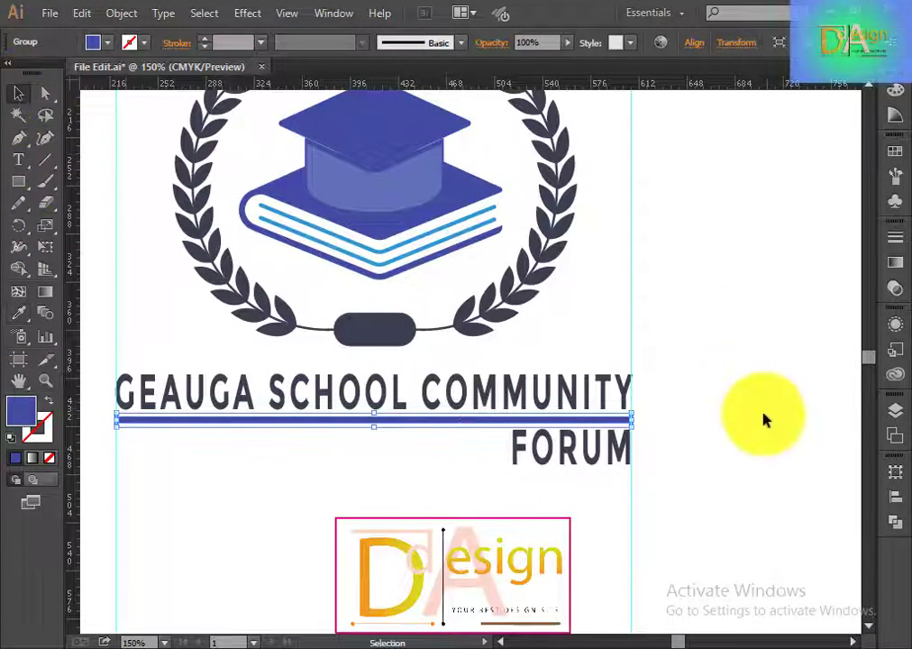
left_click(765, 420)
scroll(493, 503, "down", 1)
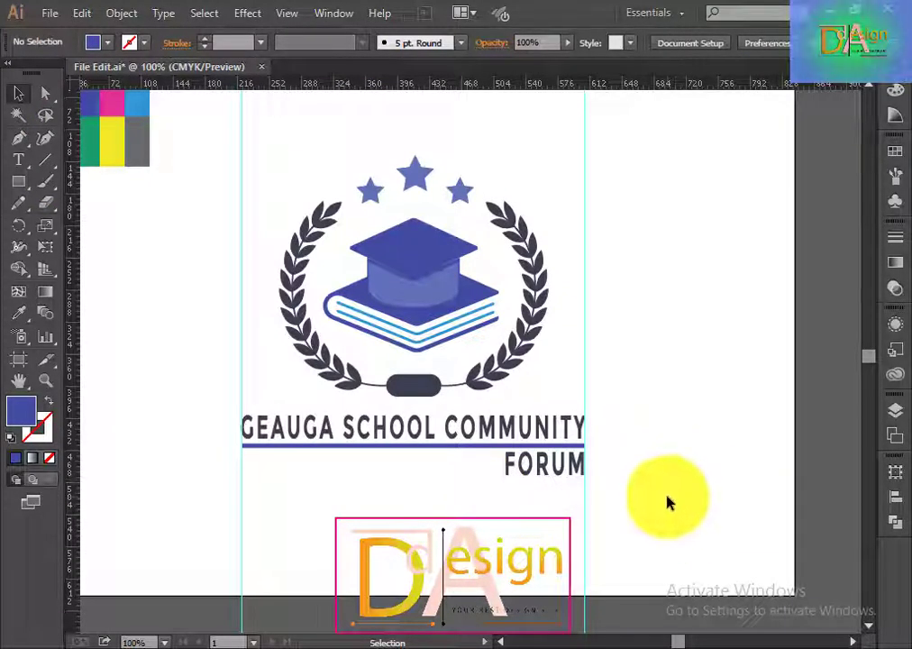
Give the three stars the cap's darker blue with the Eyedropper
left_click(417, 177)
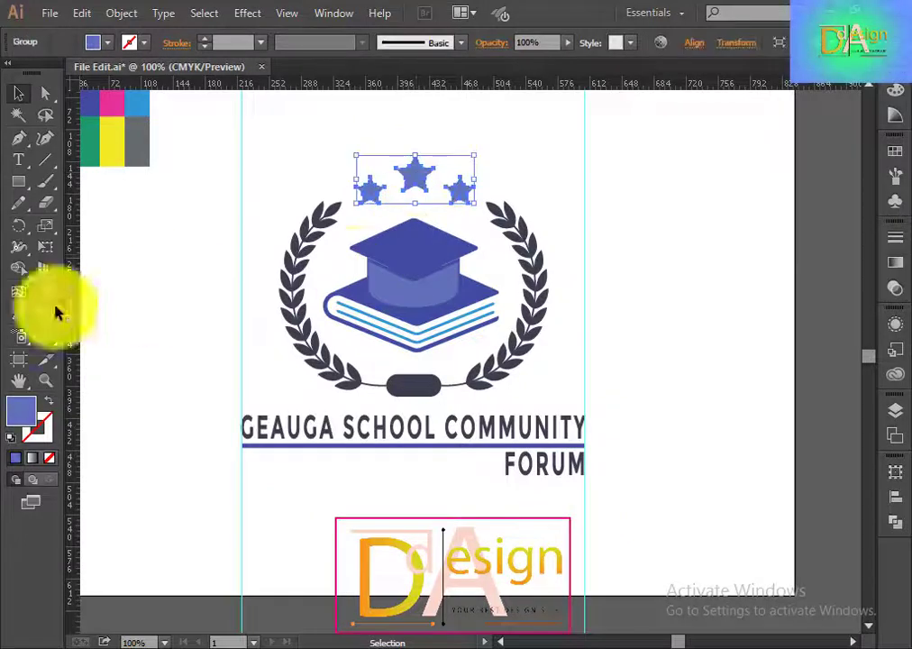
left_click(21, 313)
left_click(448, 241)
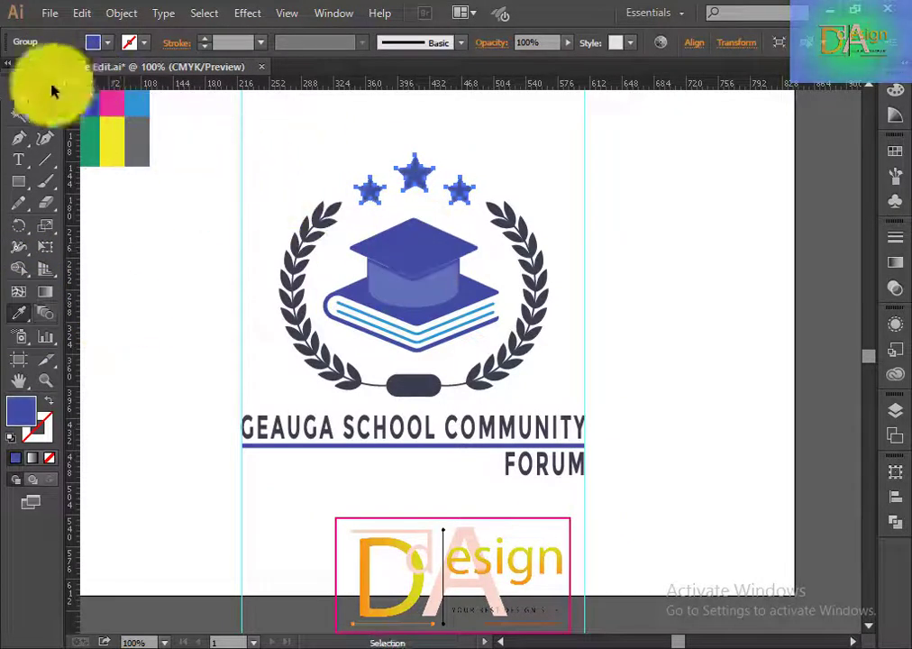
key("v")
left_click(671, 330)
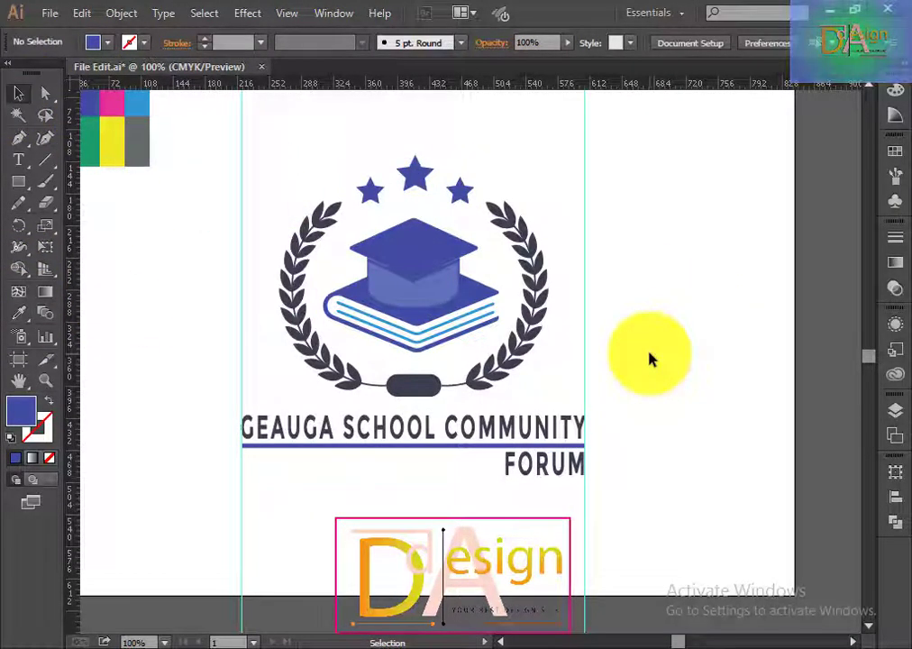
Try the 15 pt. Round brush on the blue divider line, then undo it
left_click(414, 446)
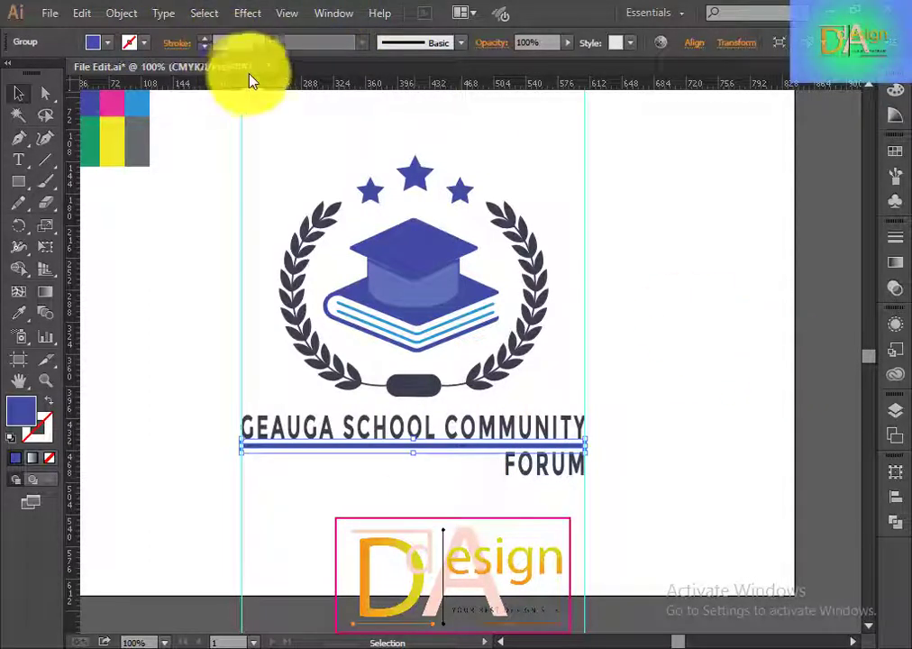
left_click(461, 42)
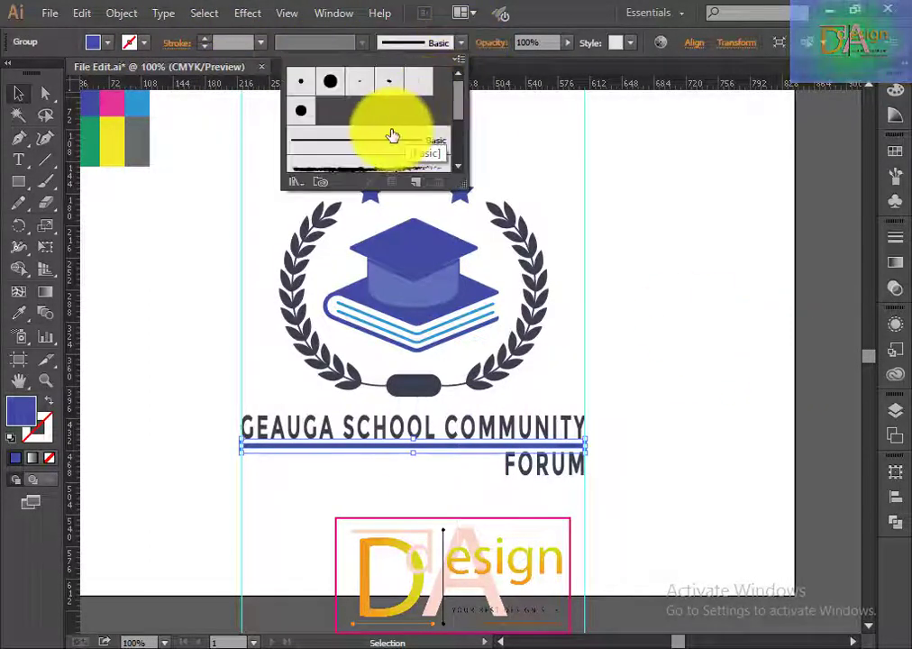
left_click(331, 81)
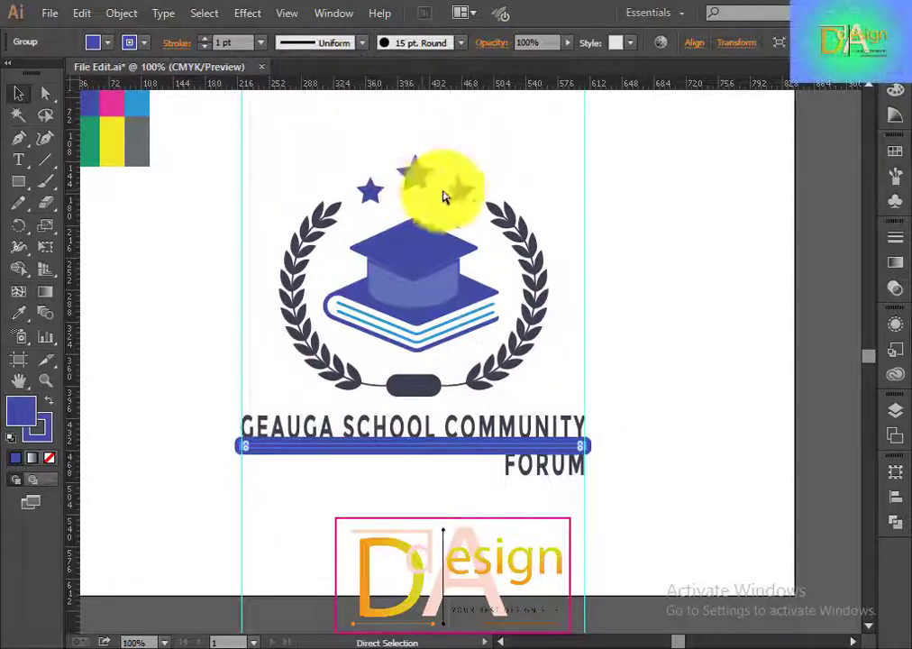
left_click(646, 318)
key("ctrl+z")
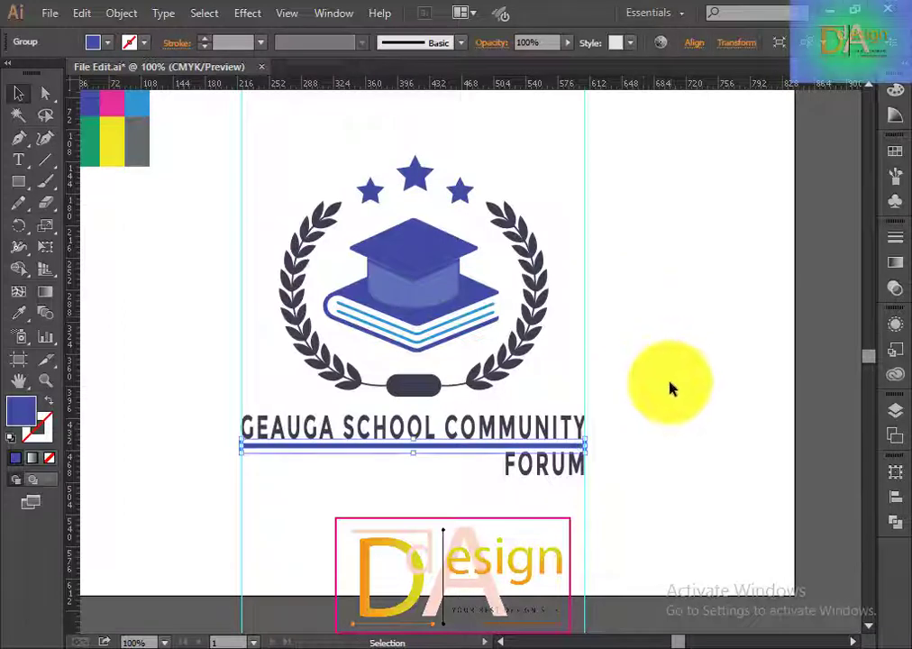
left_click(631, 406)
Inspect the divider's anchor points, then marquee-select the whole logo and its title
left_click(430, 445)
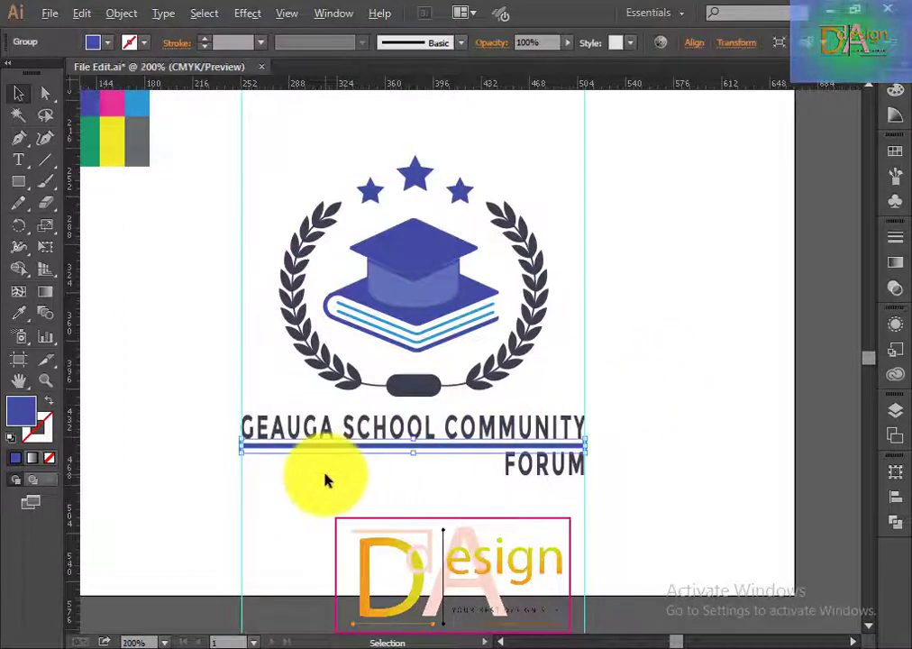
scroll(325, 476, "up", 1)
left_click(45, 93)
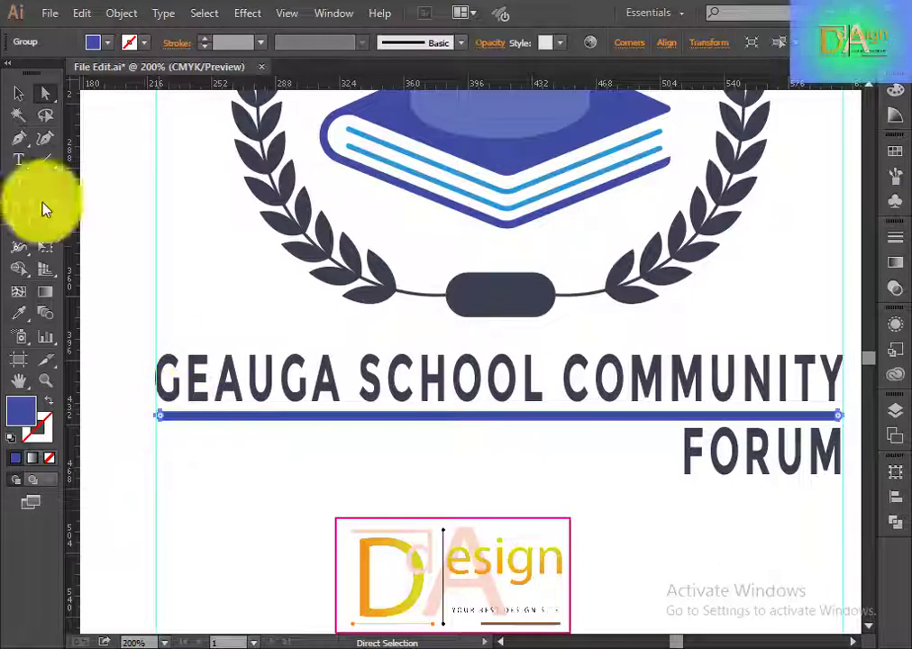
left_click(18, 93)
left_click(419, 512)
scroll(420, 514, "down", 1)
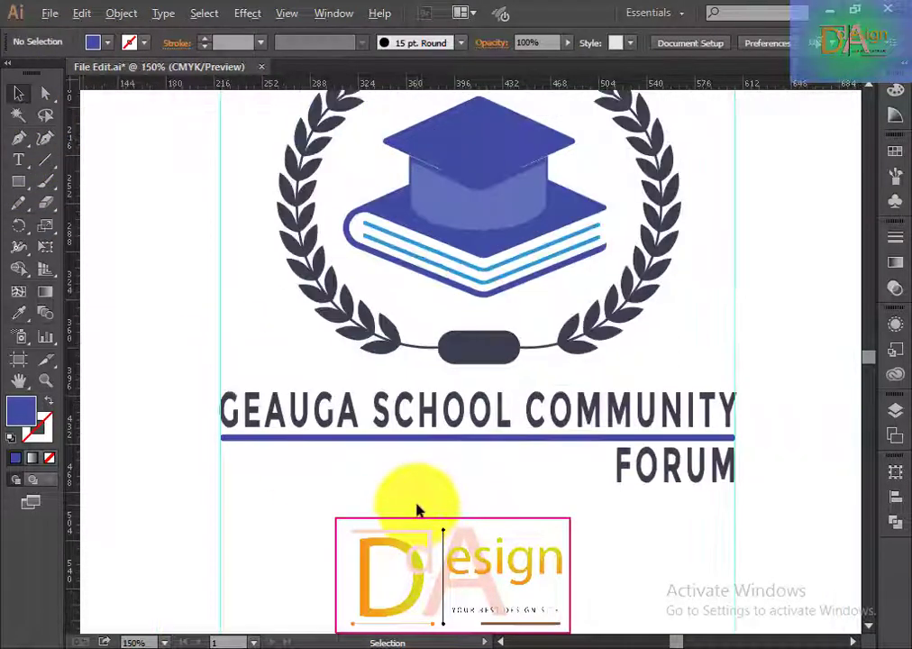
scroll(418, 511, "down", 1)
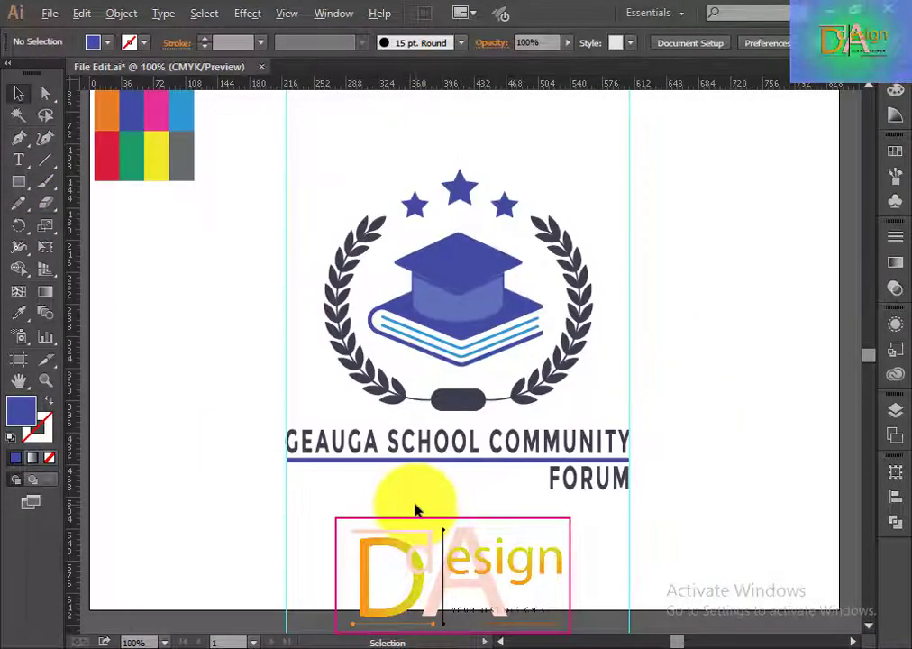
left_click_drag(232, 128, 678, 554)
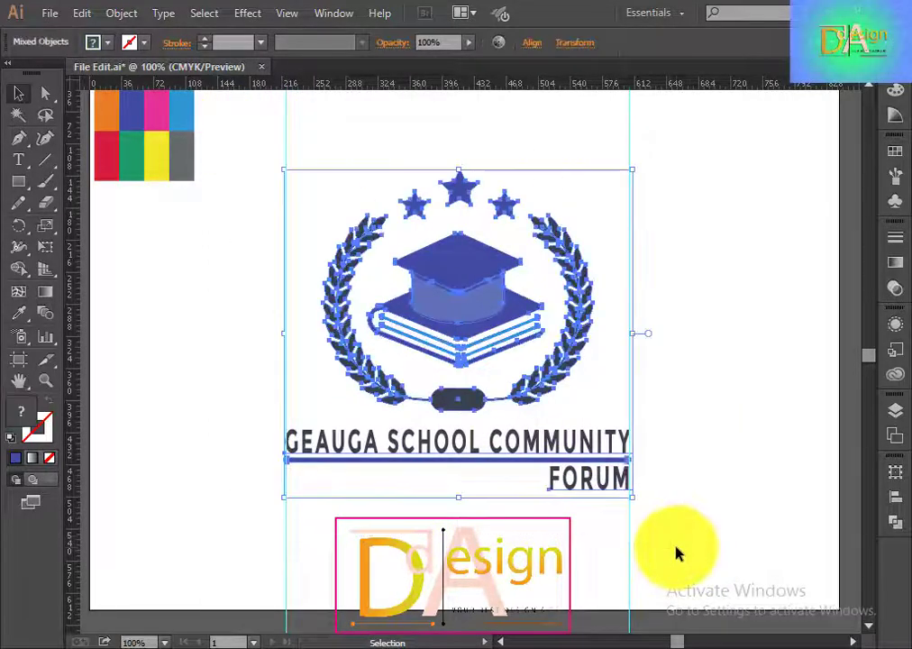
Clear the selection and Save As File Edit, replacing the existing File Edit.ai
key("a")
key("v")
left_click(697, 489)
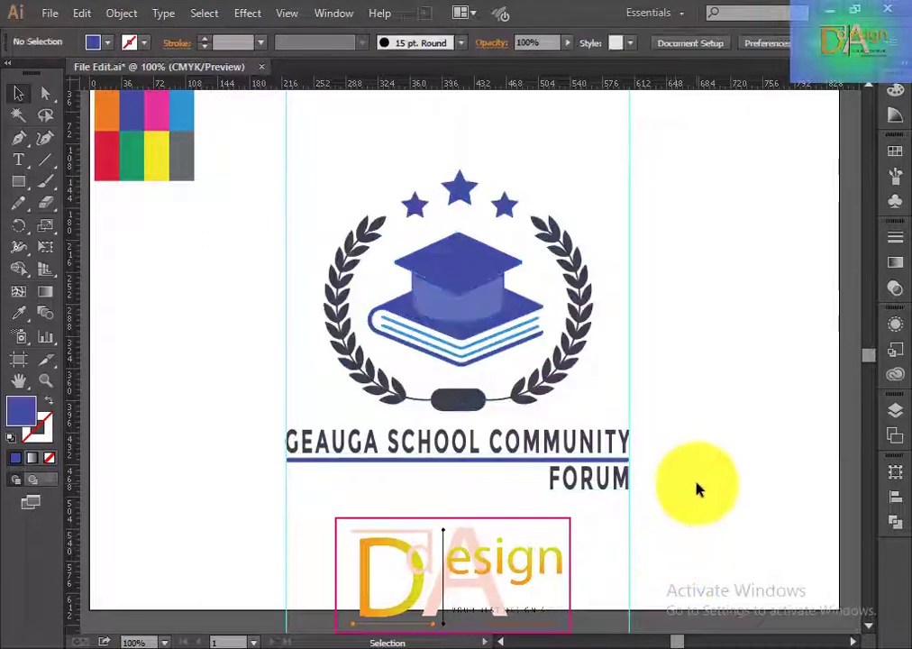
left_click(52, 14)
left_click(103, 176)
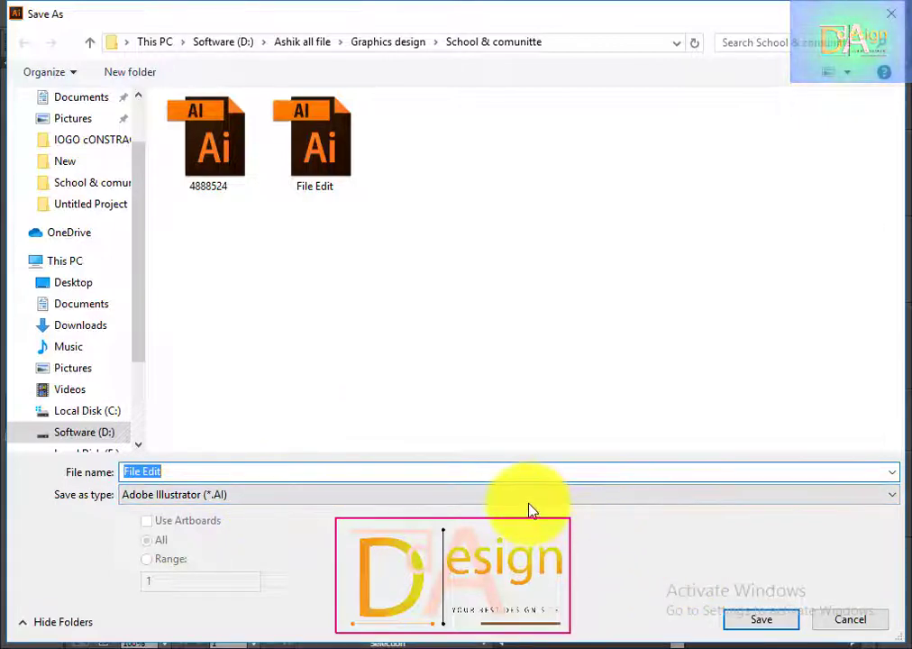
left_click(761, 622)
left_click(622, 407)
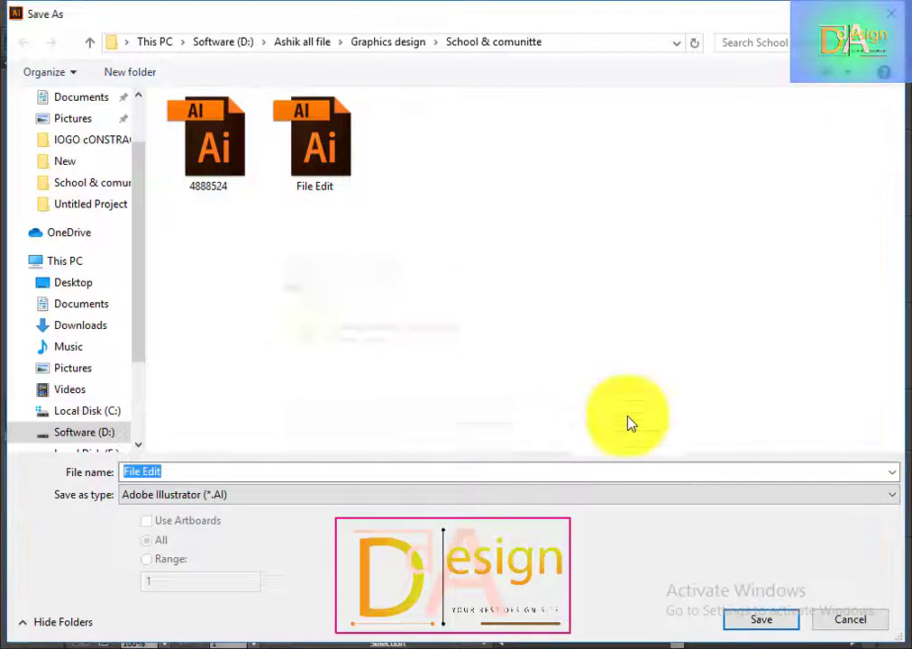
left_click(853, 626)
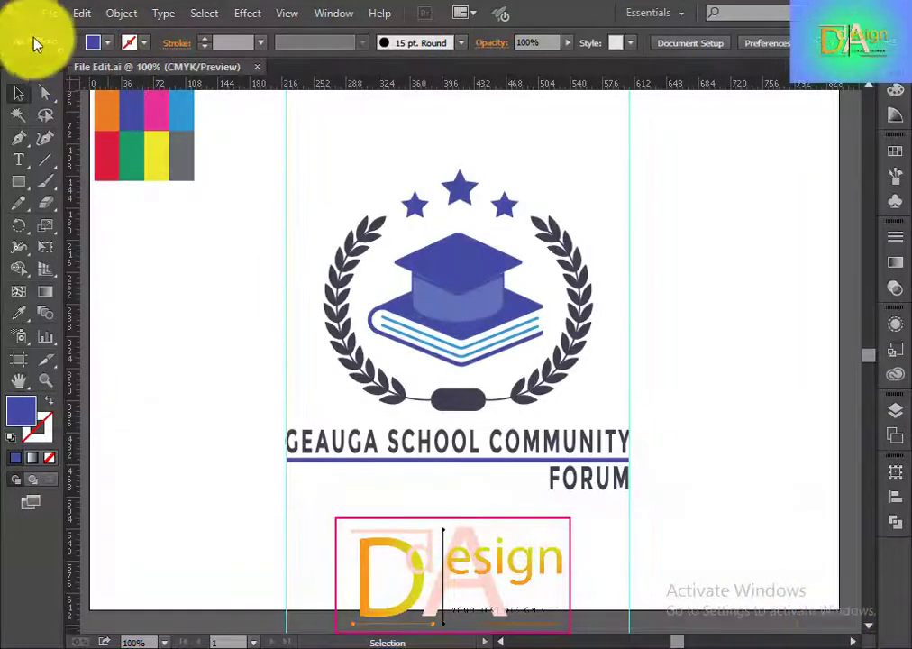
Delete the colour swatch image and marquee-select the whole logo and title
left_click(144, 137)
key("Delete")
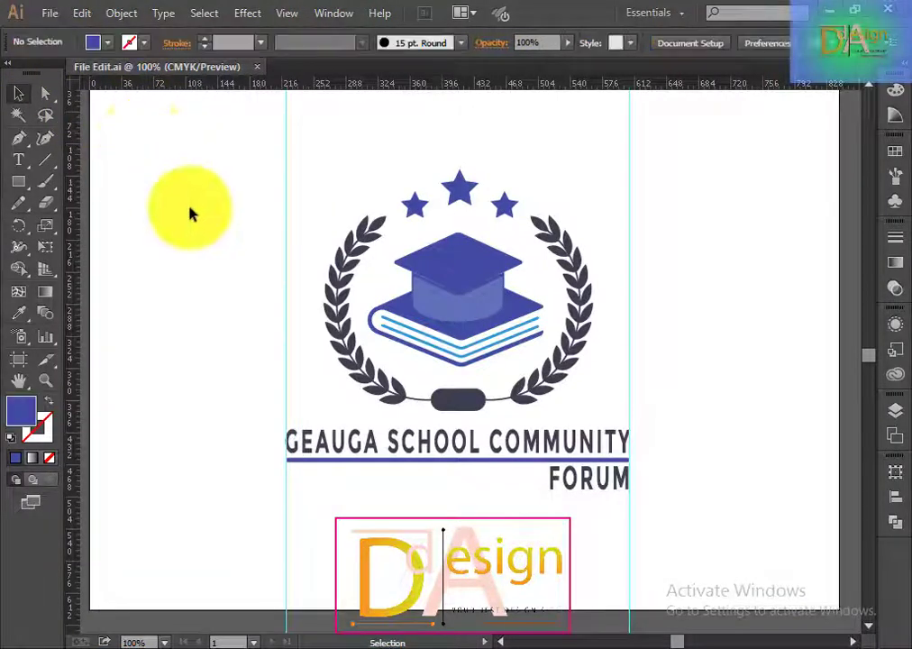
mouse_move(200, 144)
left_mouse_down()
mouse_move(681, 442)
mouse_move(698, 485)
left_mouse_up()
Export the logo as File Edit PNG at High (300 ppi) with transparent background
left_click(50, 13)
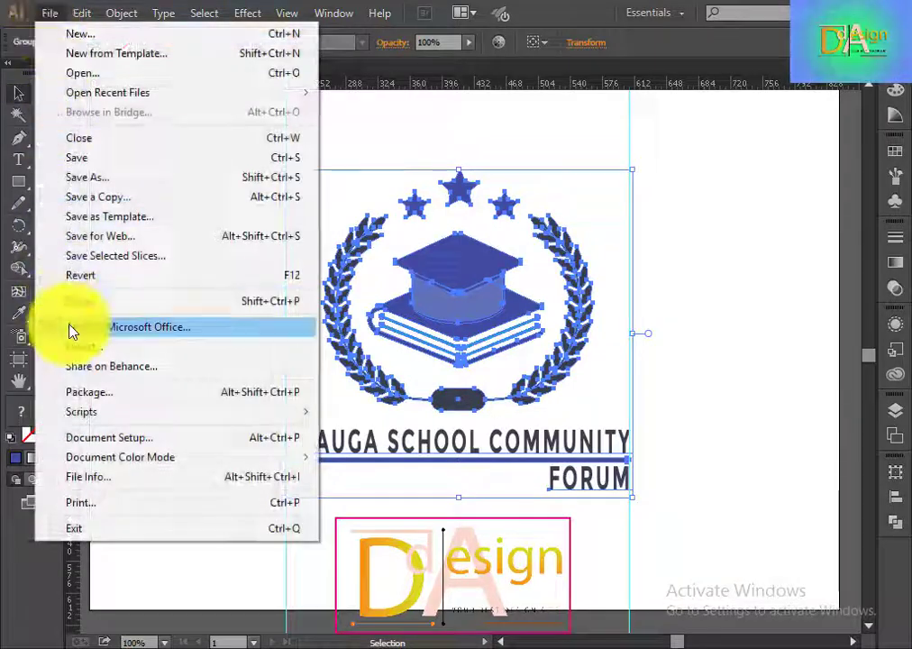
left_click(97, 350)
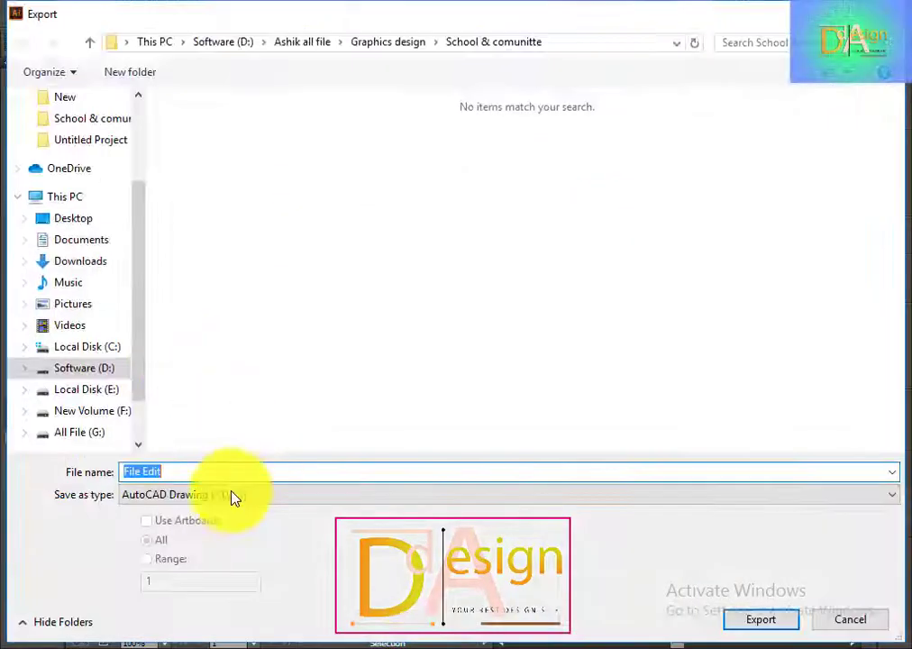
left_click(226, 494)
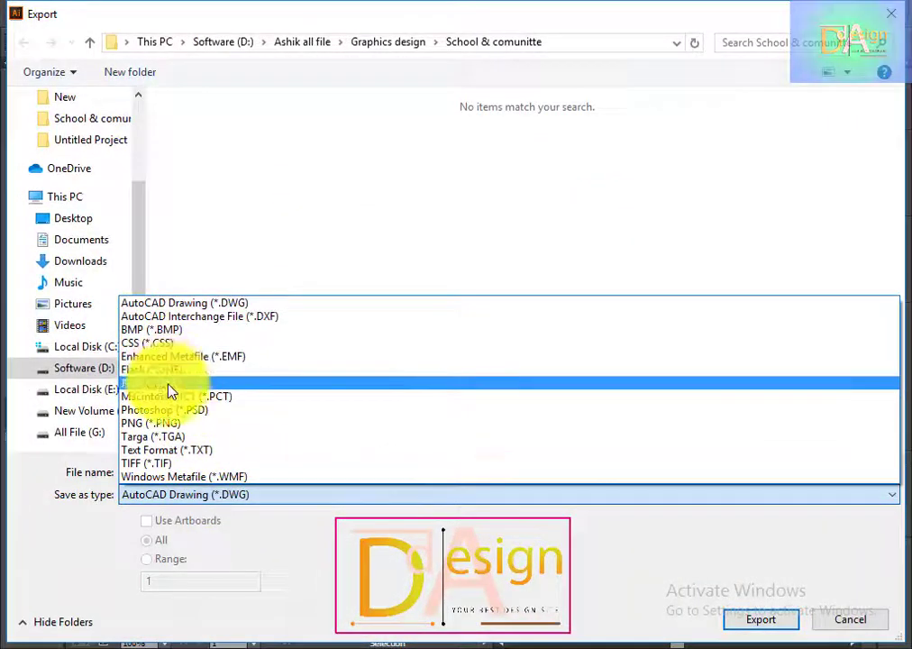
left_click(189, 424)
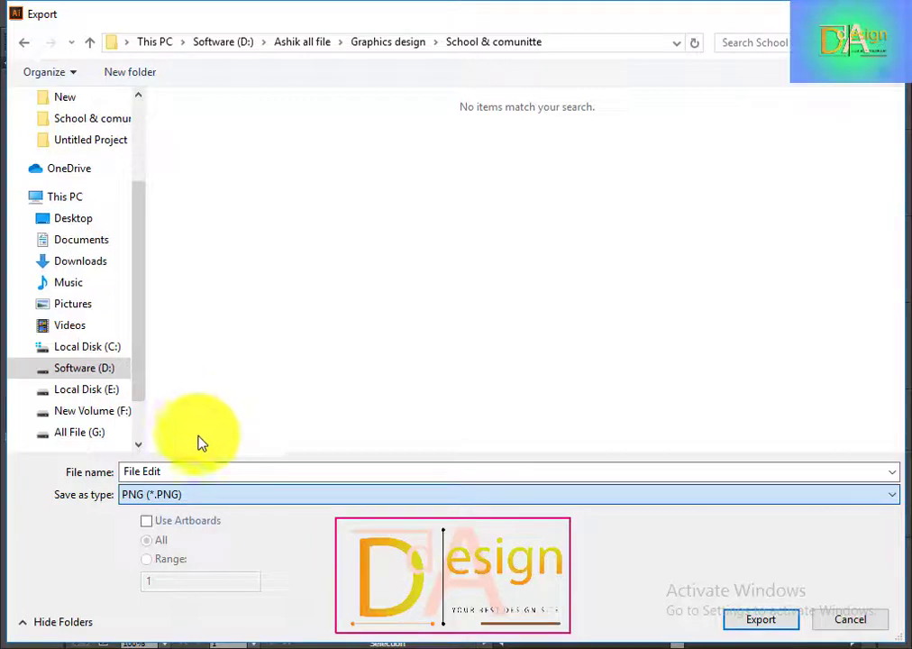
left_click(764, 620)
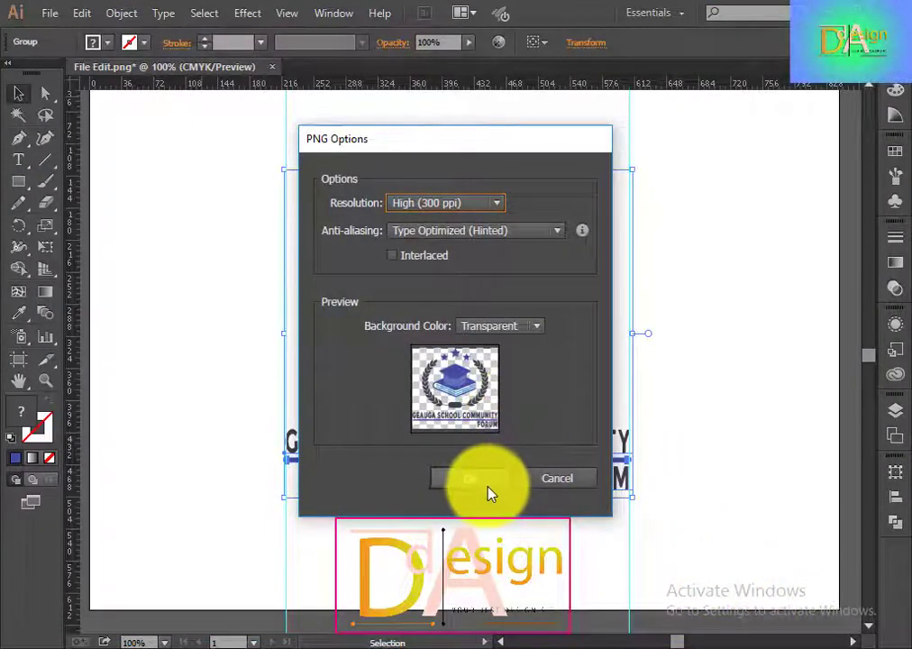
left_click(487, 490)
left_click(746, 442)
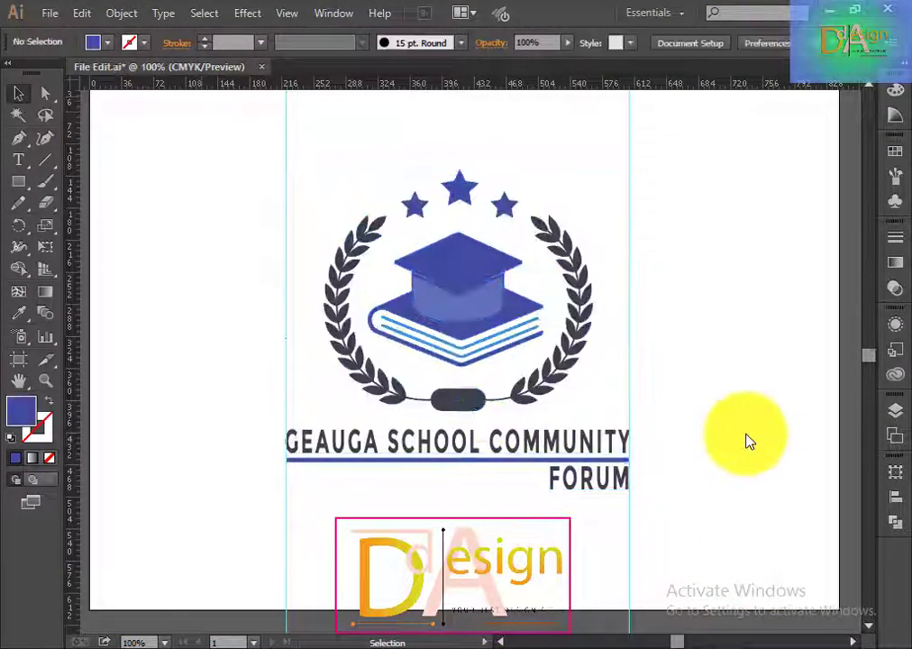
scroll(697, 444, "down", 1)
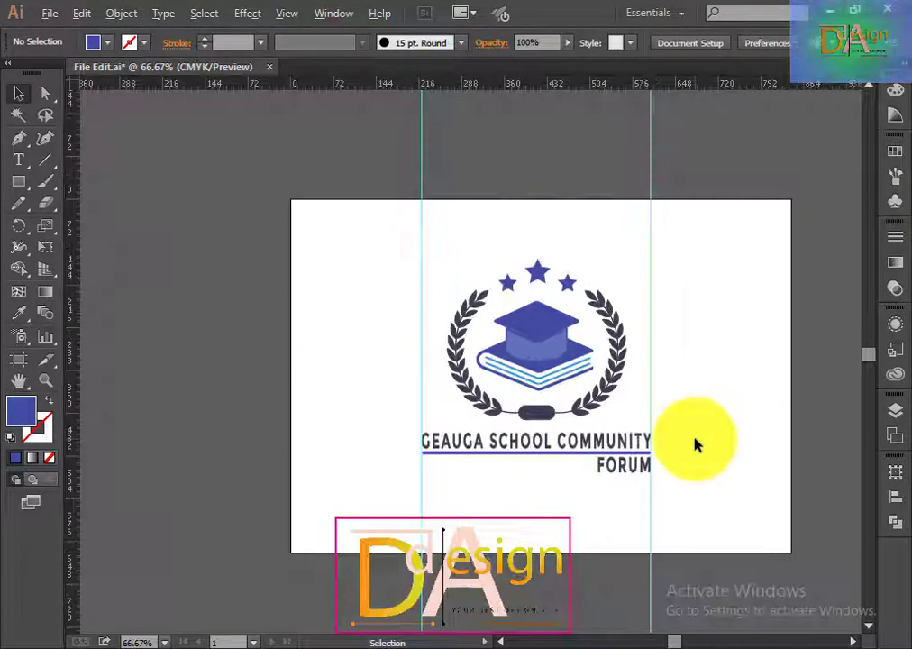
scroll(697, 444, "up", 1)
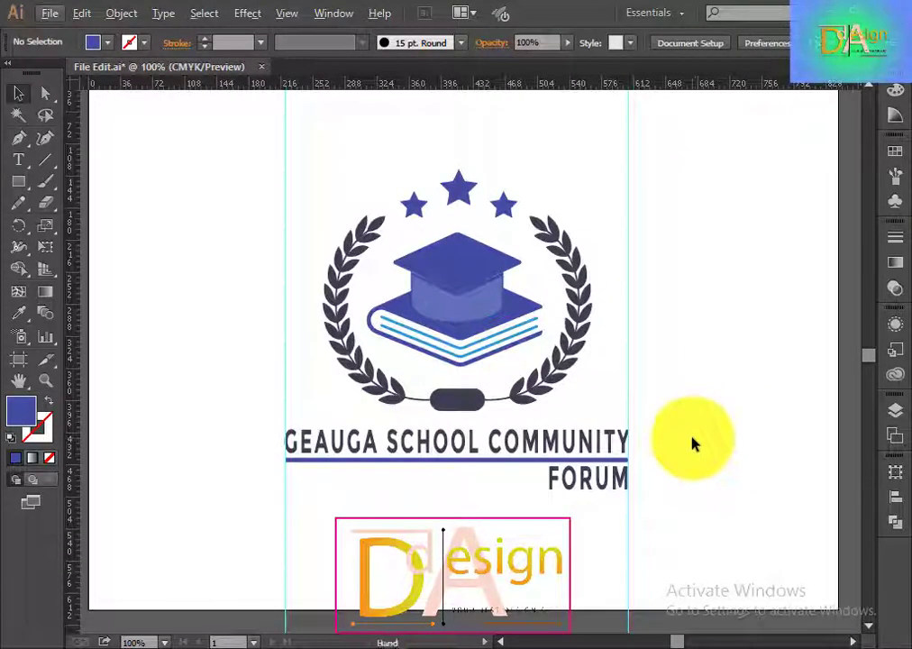
scroll(693, 444, "down", 1)
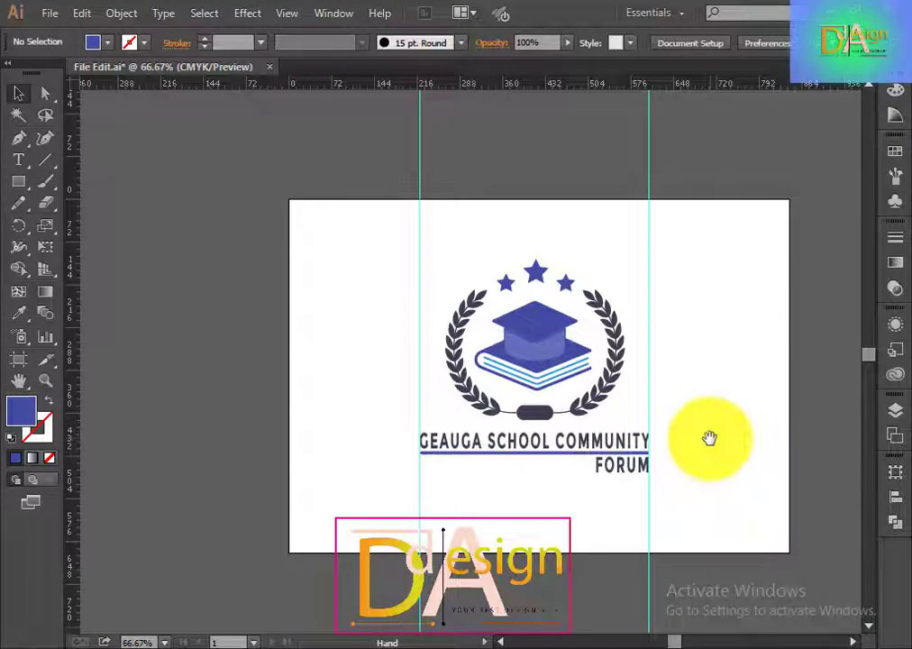
left_click_drag(709, 438, 635, 421)
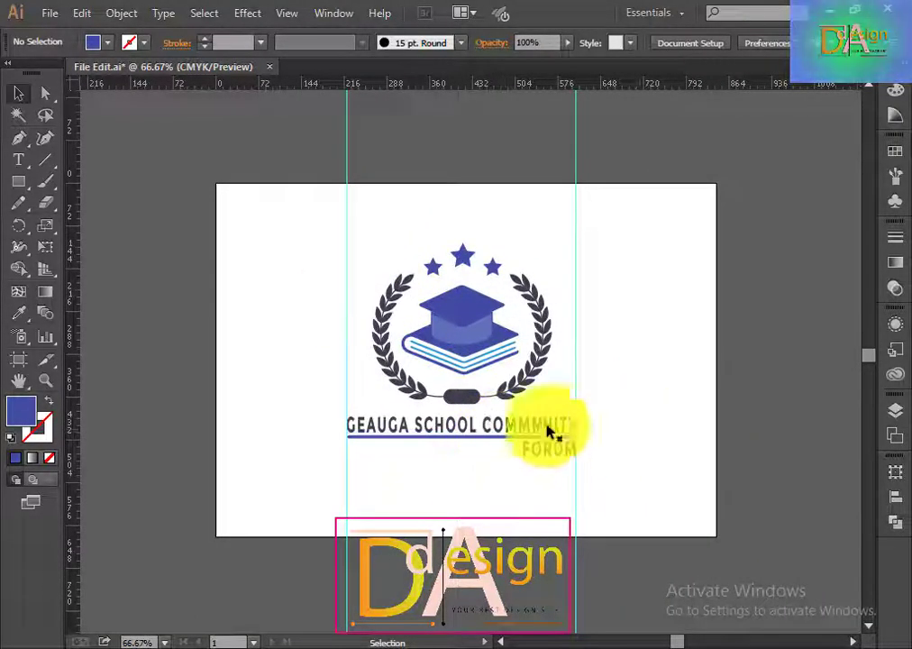
scroll(546, 430, "up", 1)
scroll(644, 422, "up", 1)
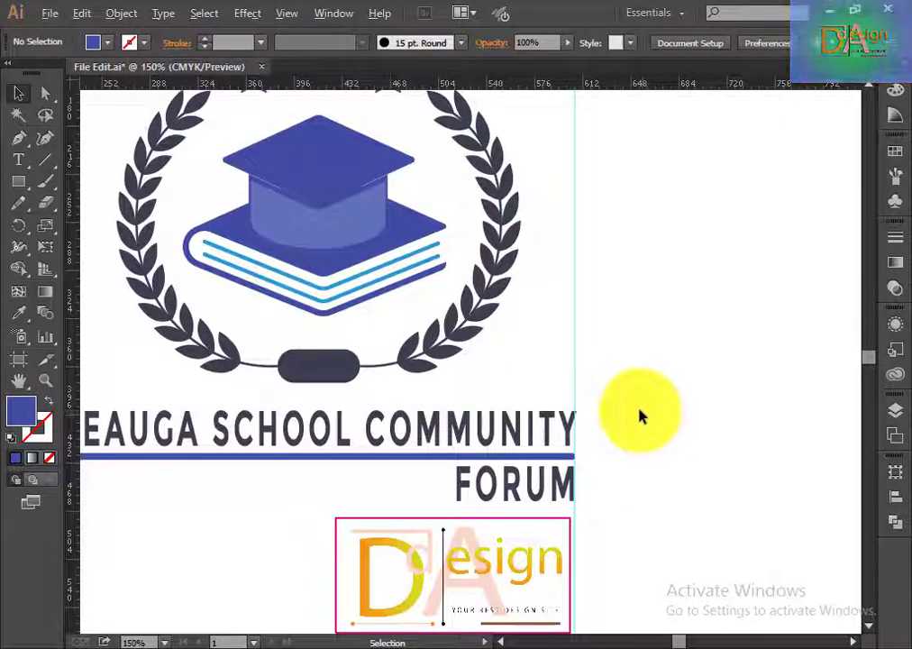
scroll(641, 417, "down", 1)
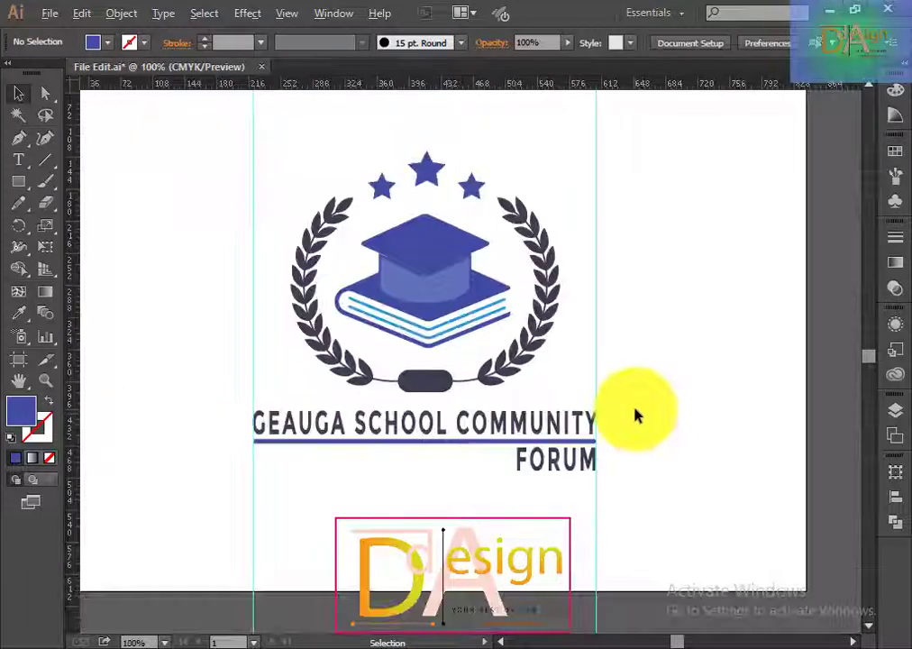
left_click(438, 387)
left_click(658, 363)
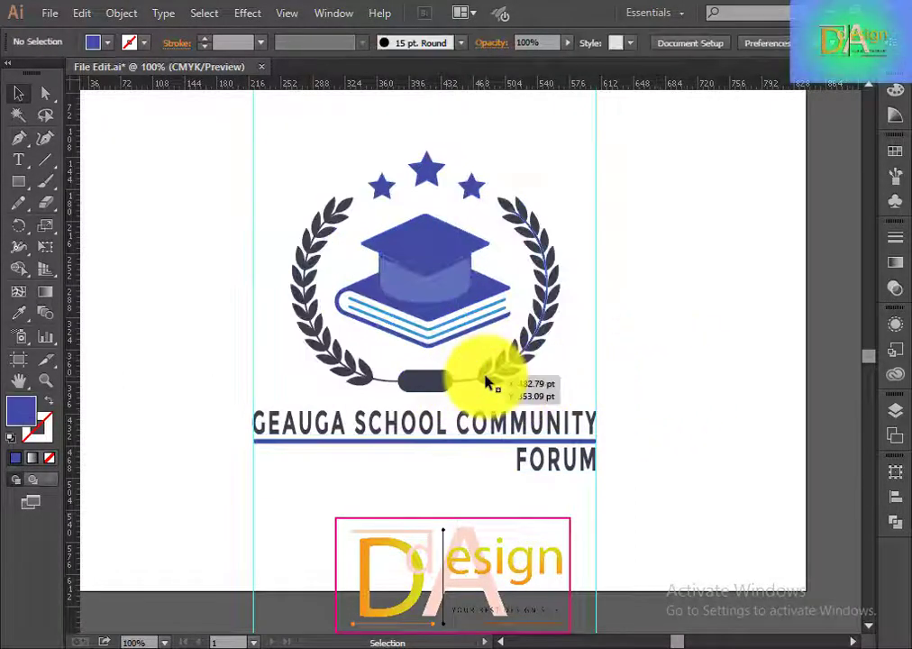
left_click(487, 384)
left_click(560, 424)
left_click(591, 424)
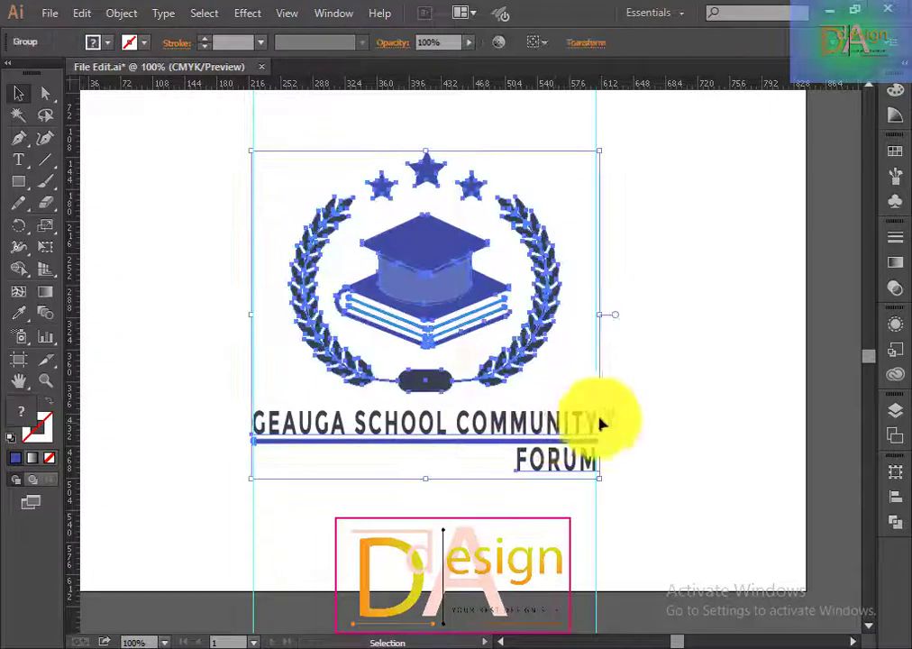
left_click(668, 419)
left_click(489, 421)
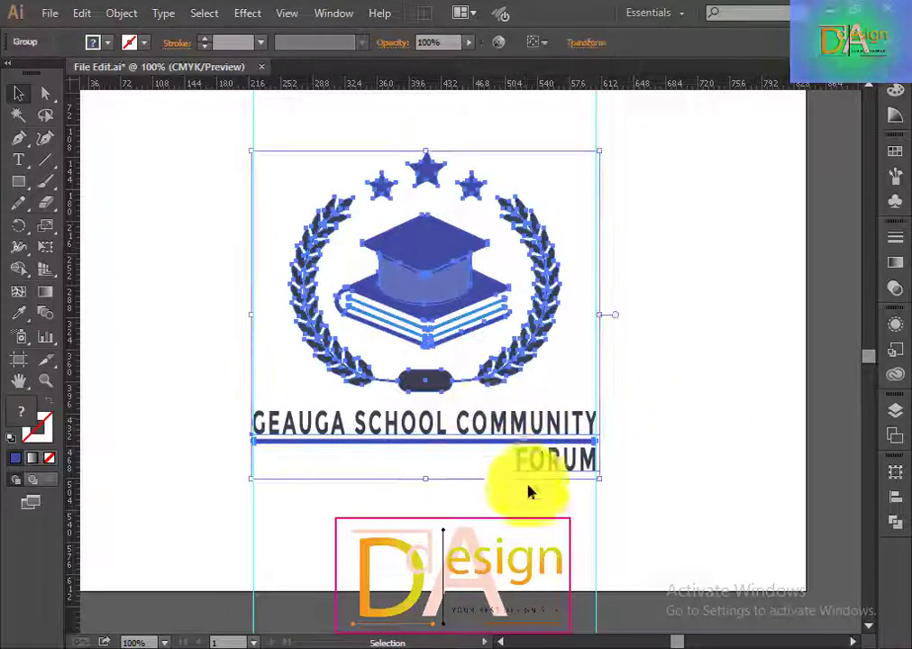
left_click(528, 503)
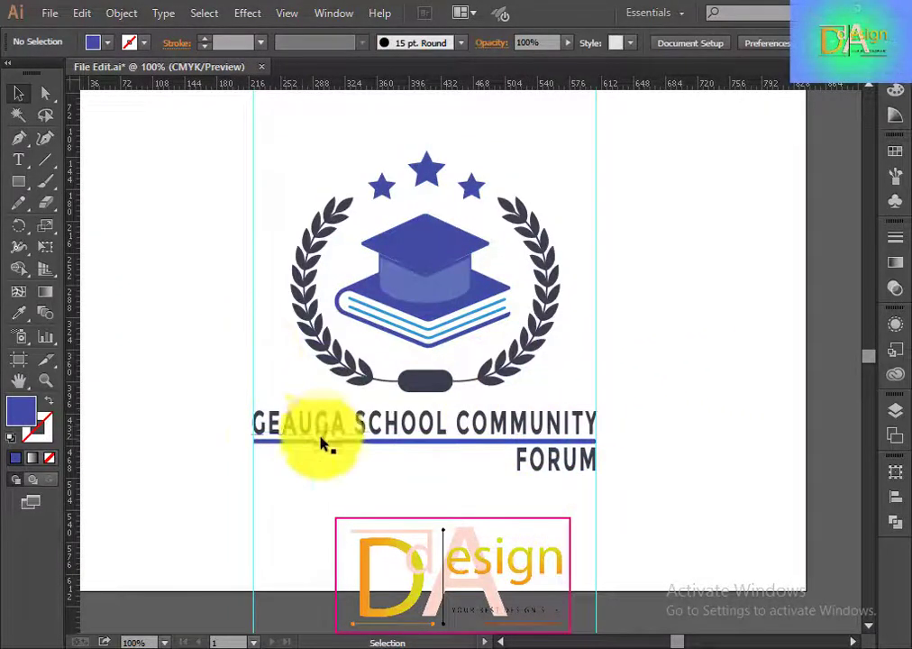
left_click_drag(254, 179, 672, 527)
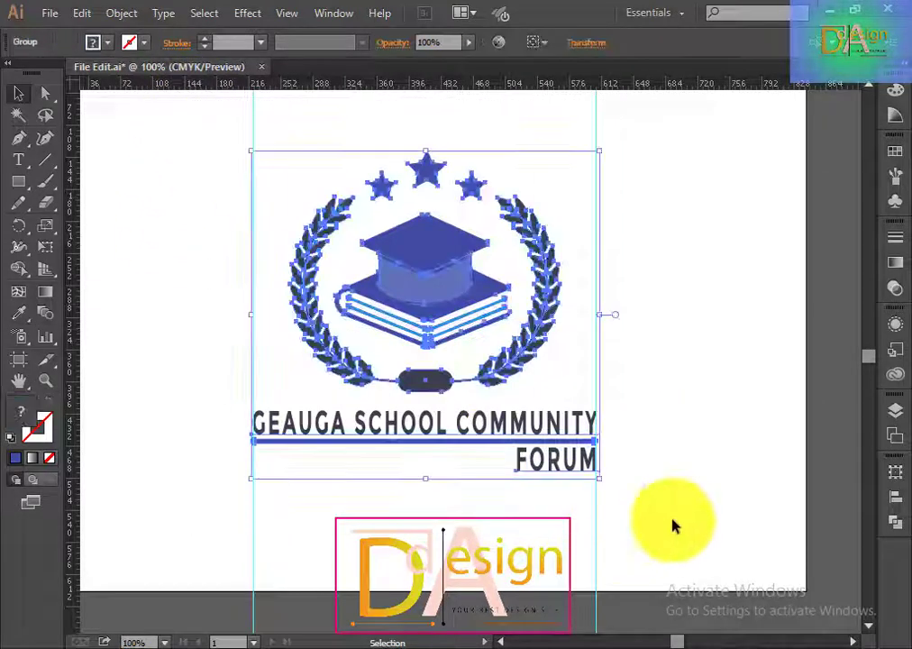
left_click(671, 424)
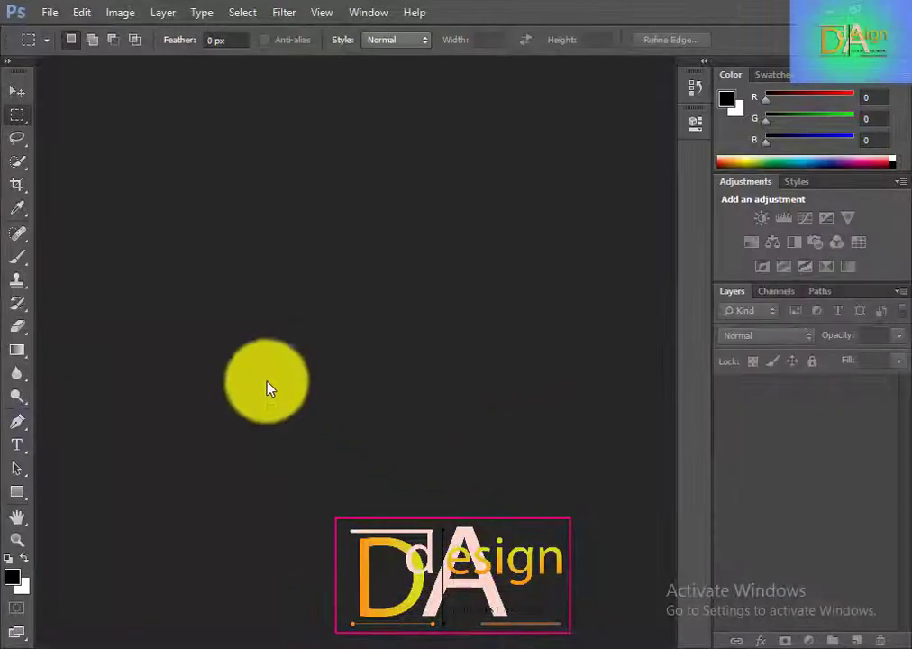
Bring up Photoshop's File menu with no document open
left_click(49, 12)
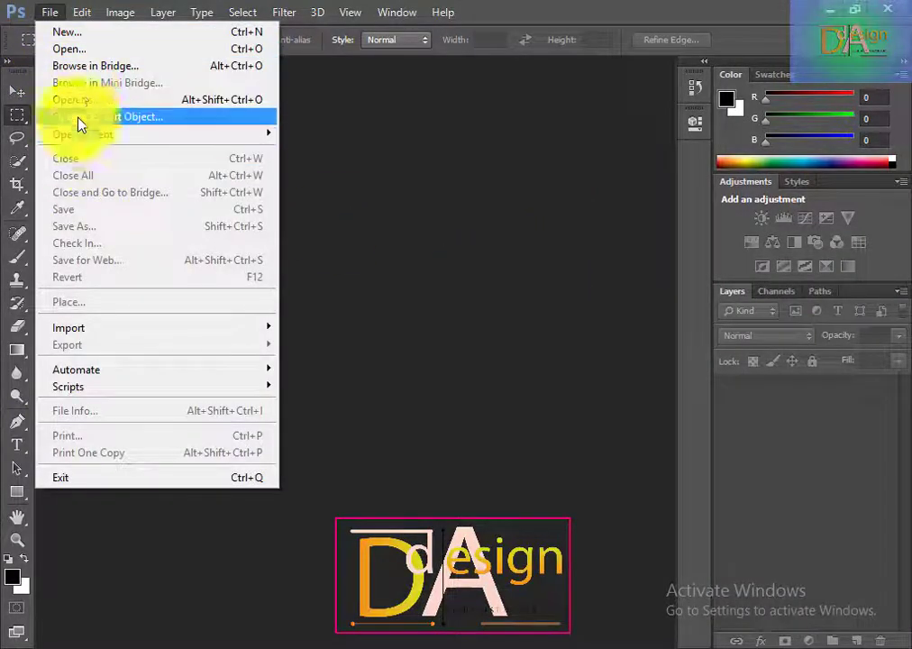
Browse the Open dialog to the Graphics design folder on Software (D:)
left_click(77, 48)
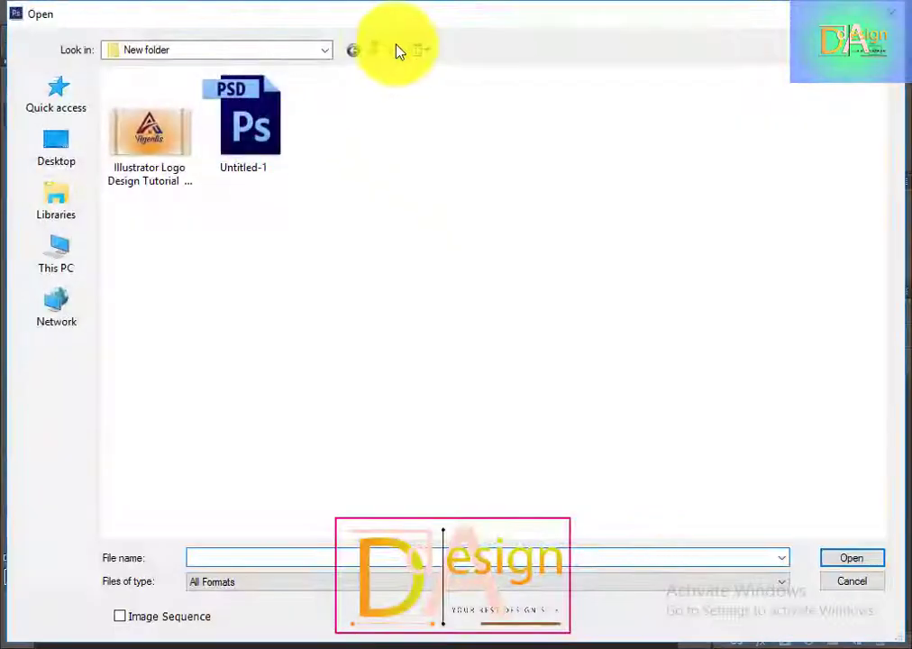
left_click(375, 51)
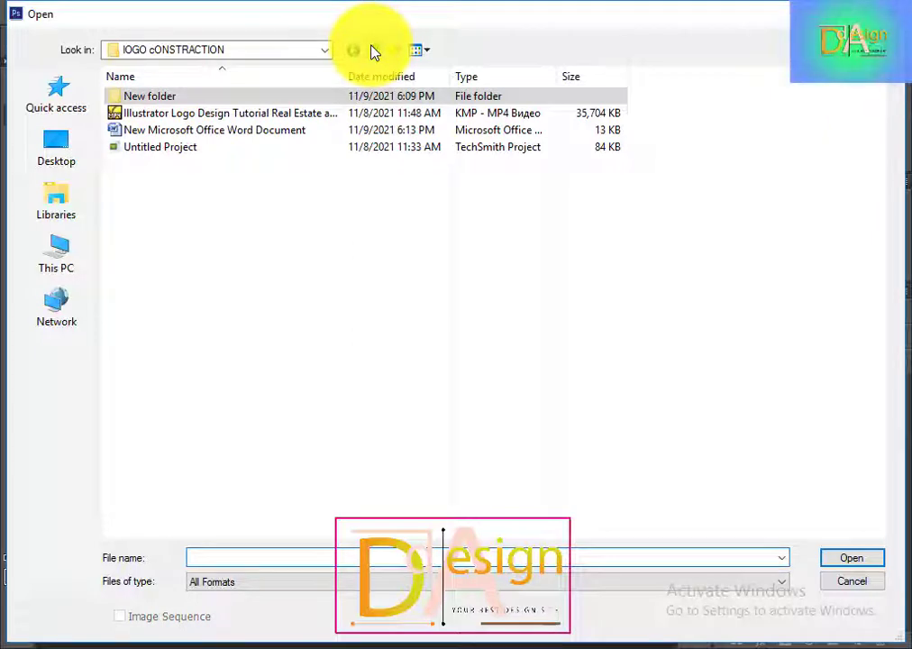
left_click(374, 52)
left_click(375, 51)
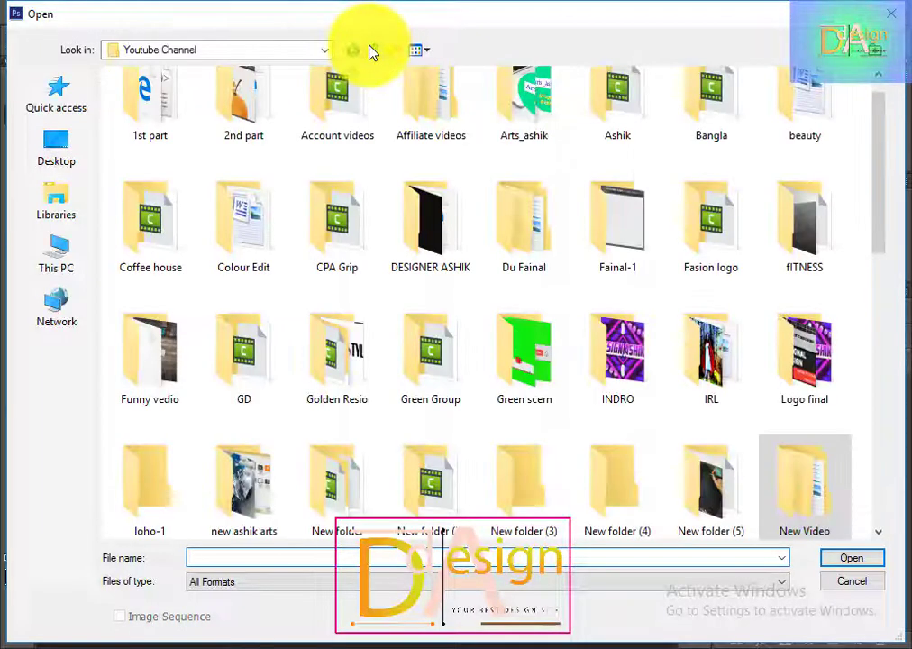
left_click(59, 155)
left_click(62, 215)
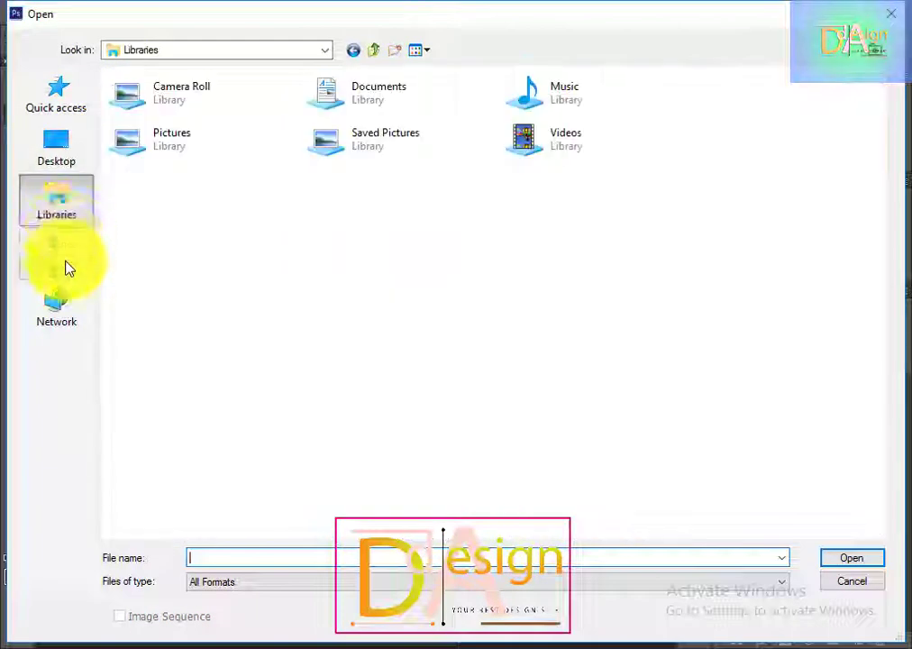
left_click(67, 268)
double_click(421, 287)
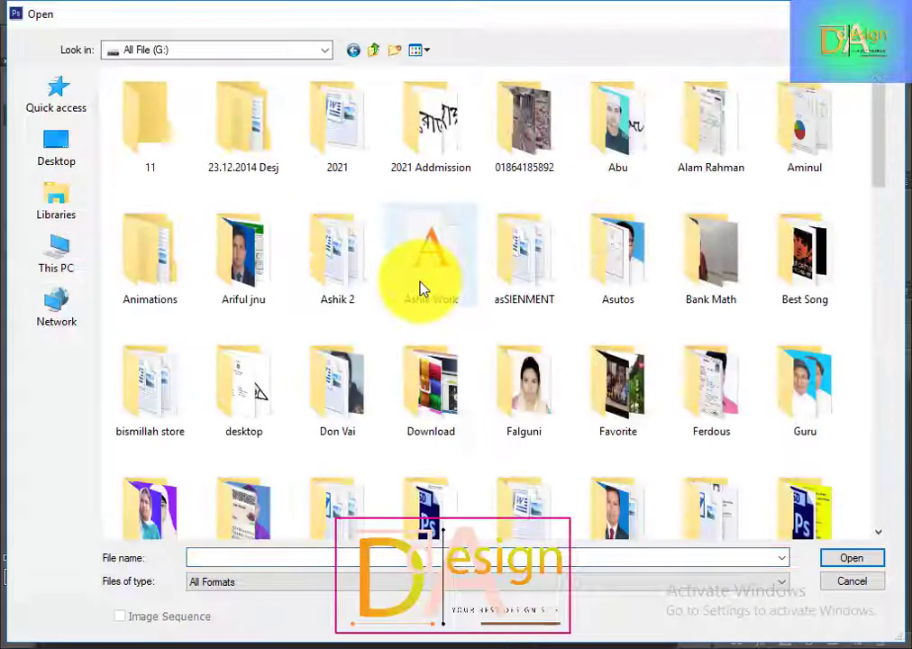
key("BackSpace")
double_click(443, 238)
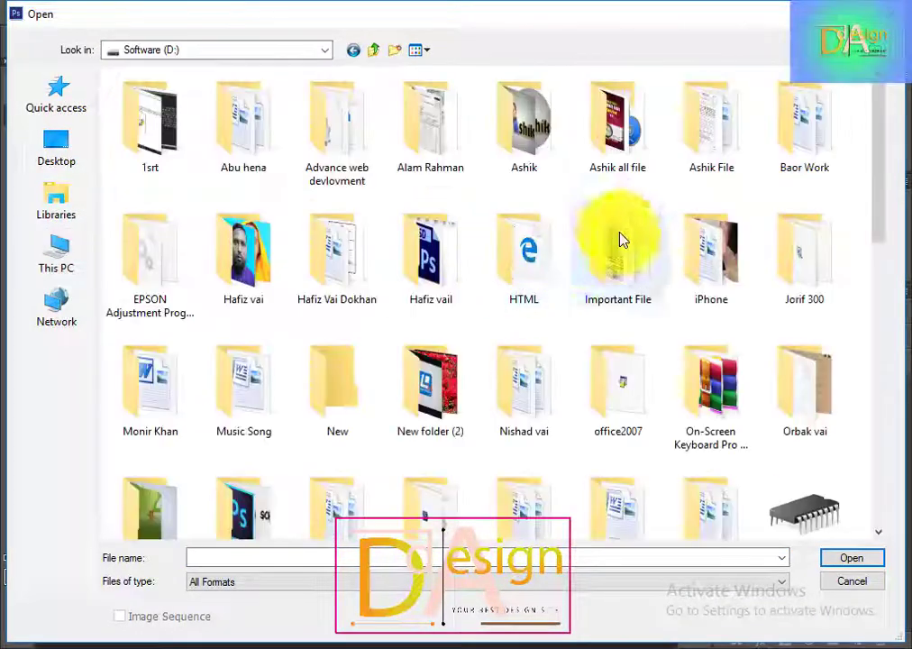
double_click(613, 158)
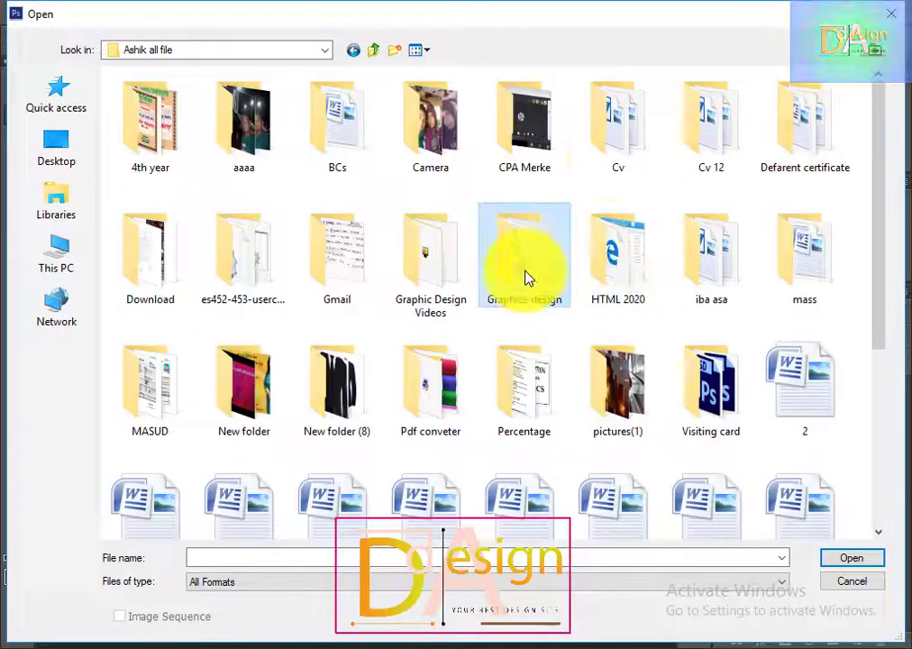
double_click(529, 279)
Open 4158892.psd from the logo > 3d logo mockub folder
scroll(526, 351, "down", 2)
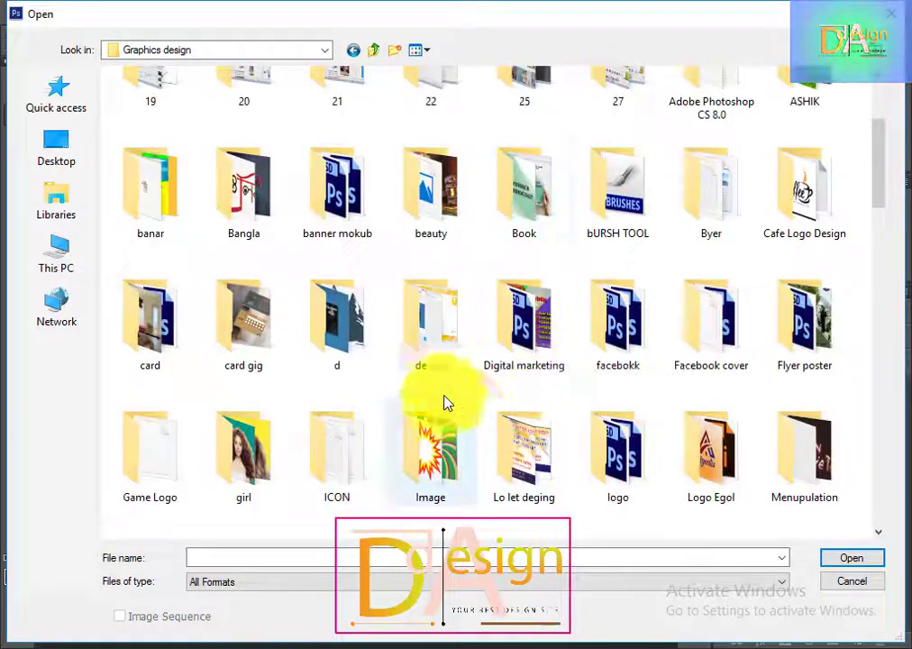
left_click(622, 458)
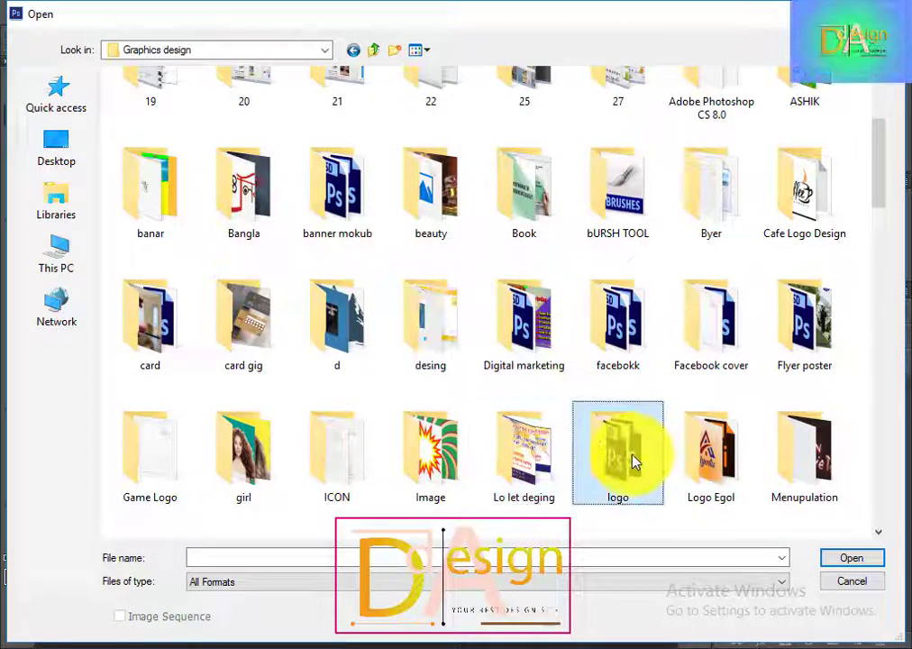
double_click(632, 459)
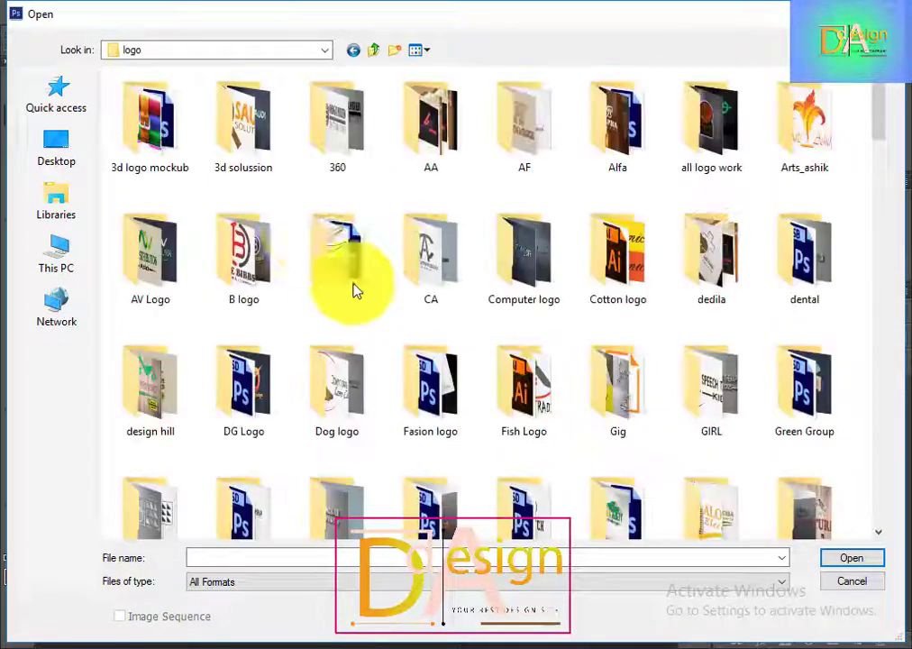
double_click(179, 140)
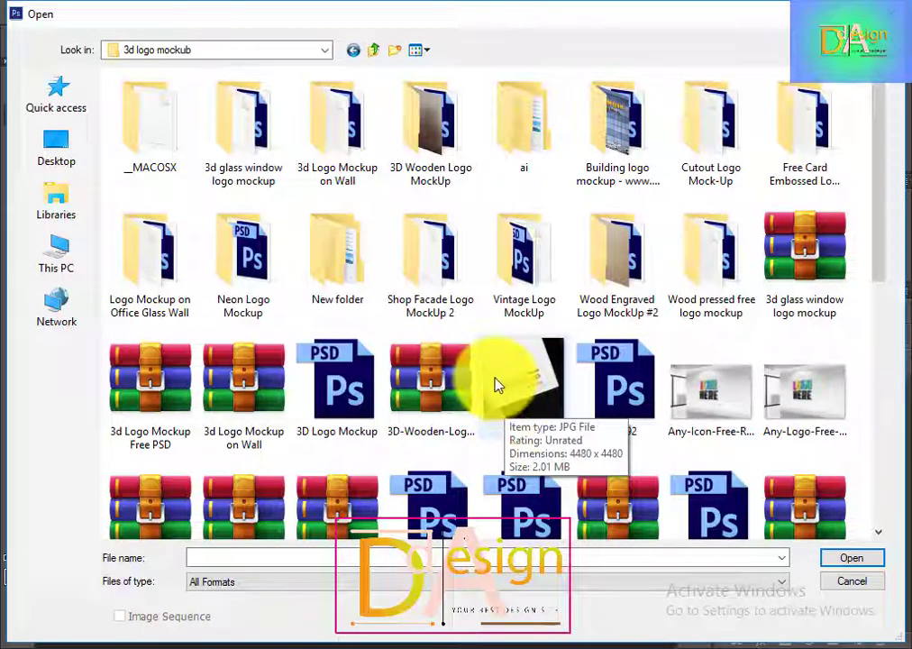
scroll(478, 384, "down", 2)
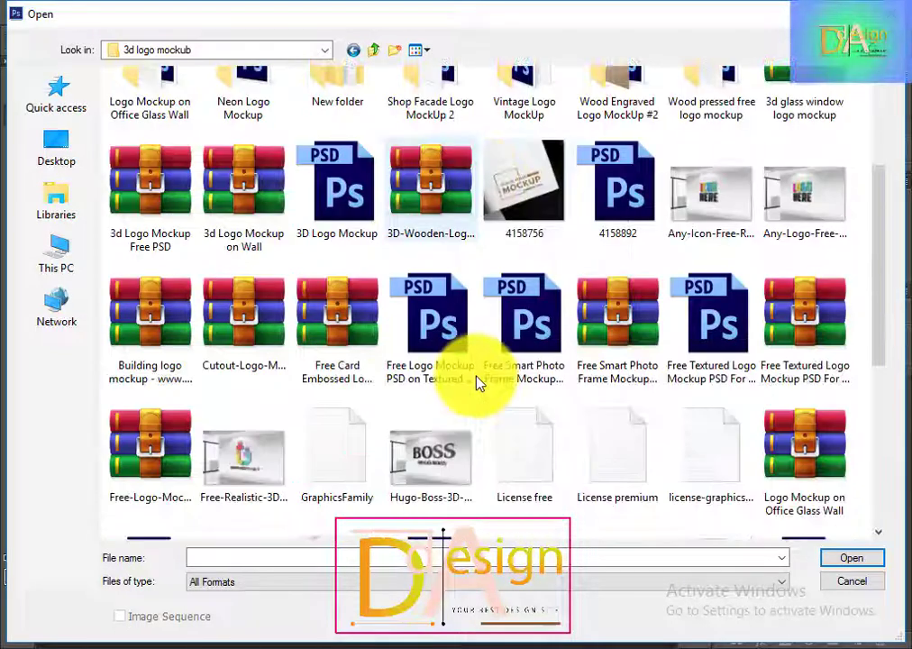
scroll(477, 383, "down", 2)
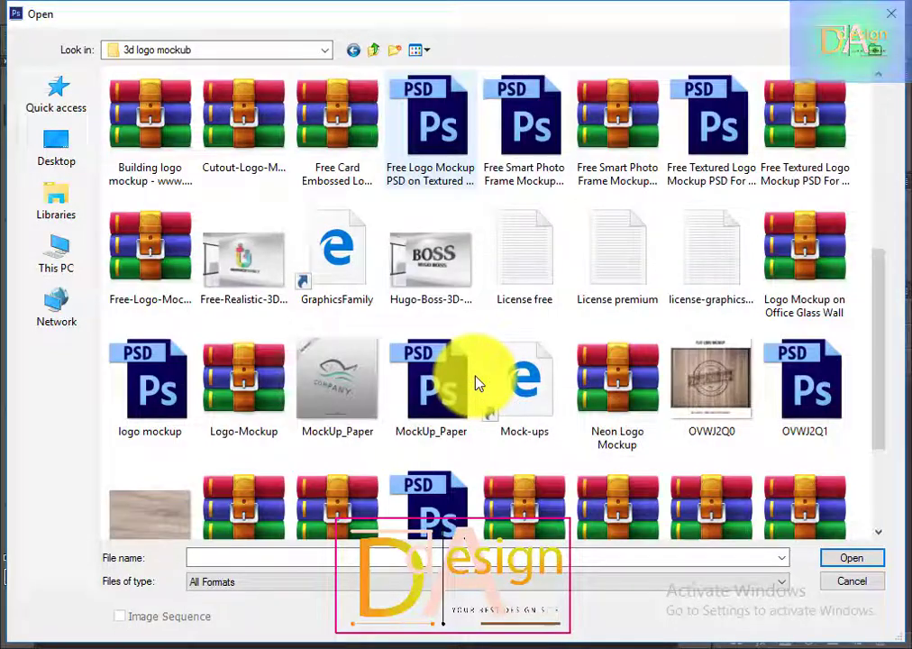
scroll(477, 383, "down", 2)
scroll(606, 382, "up", 5)
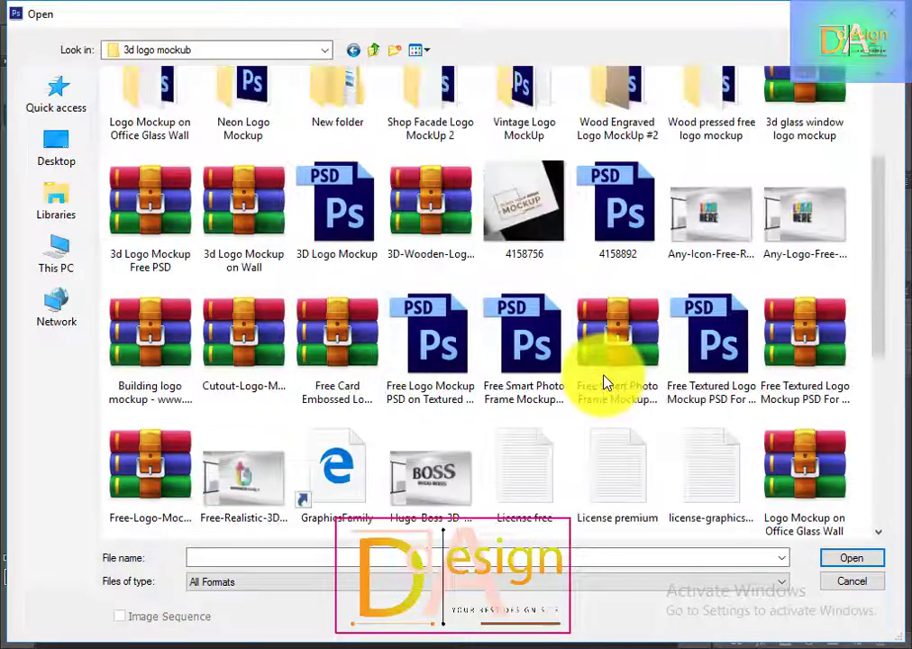
double_click(613, 205)
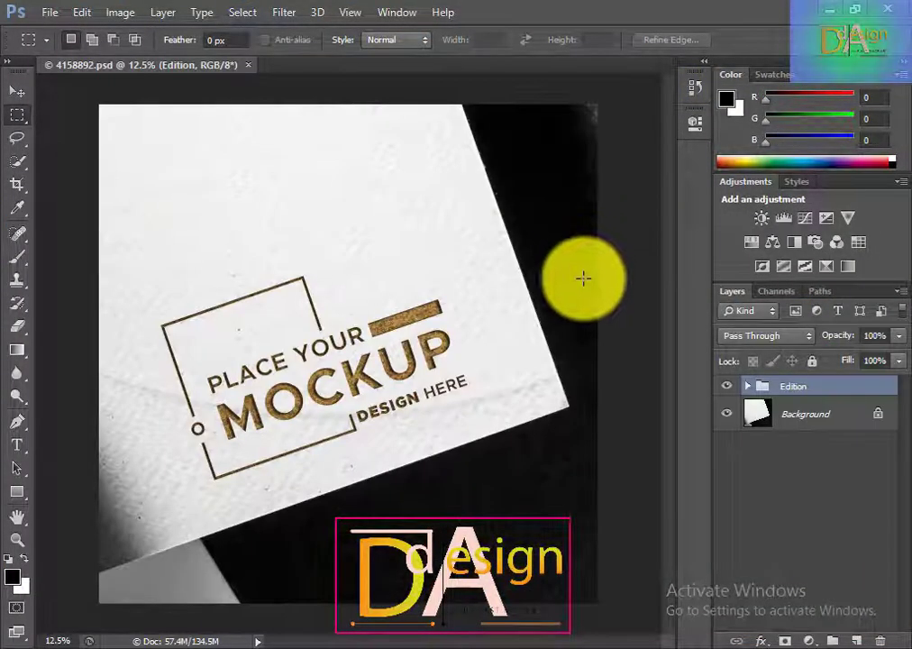
Expand the Edition group and open the Place your design here smart object's contents
left_click(17, 94)
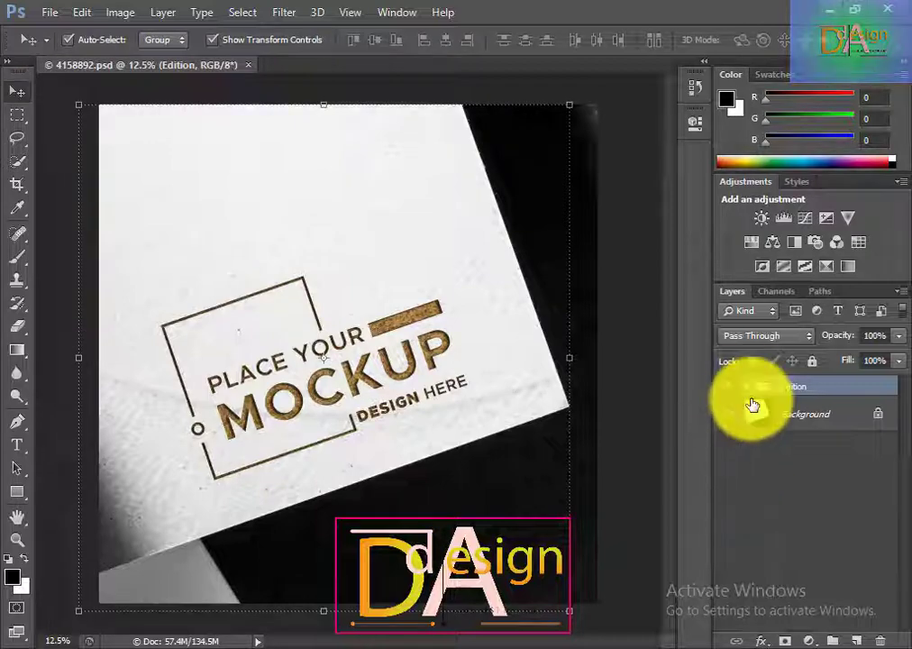
left_click(748, 386)
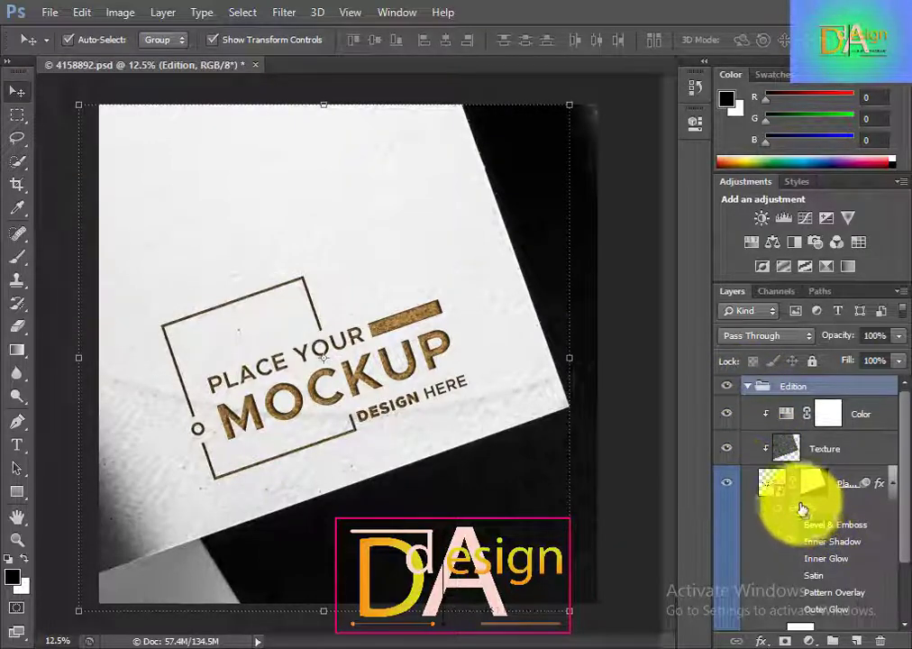
double_click(770, 495)
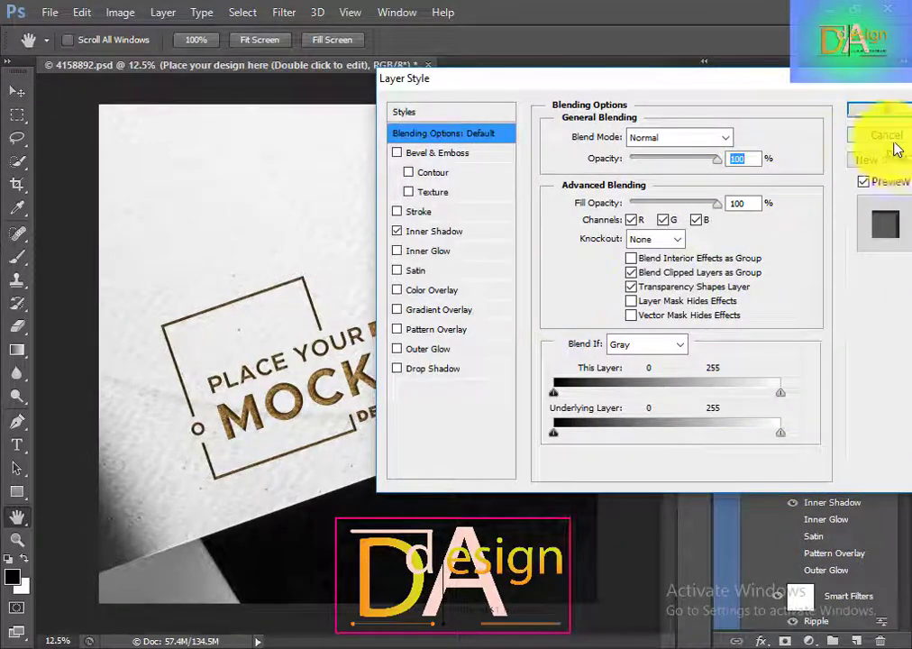
left_click(893, 140)
double_click(762, 444)
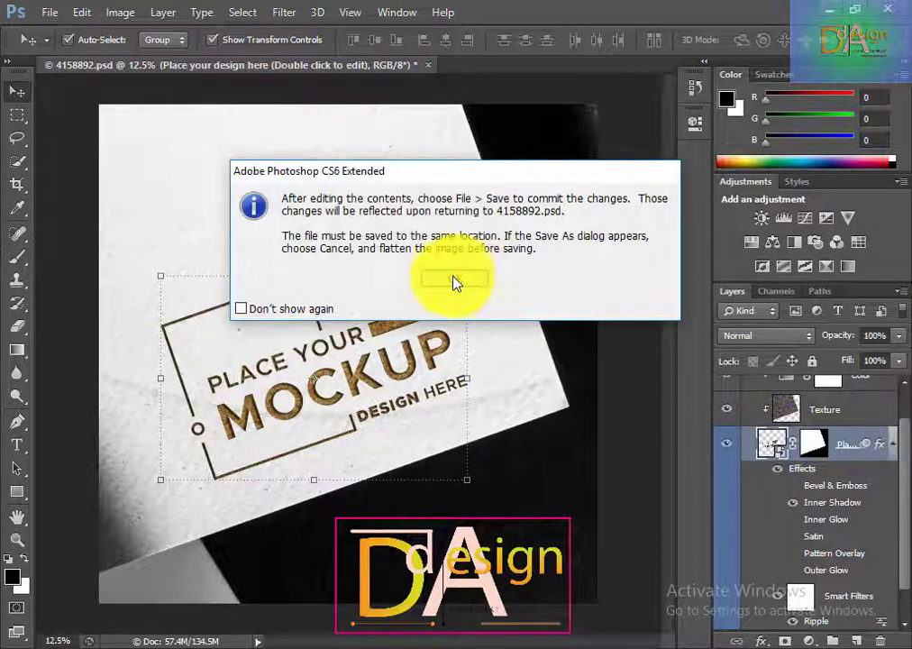
left_click(298, 316)
left_click(459, 278)
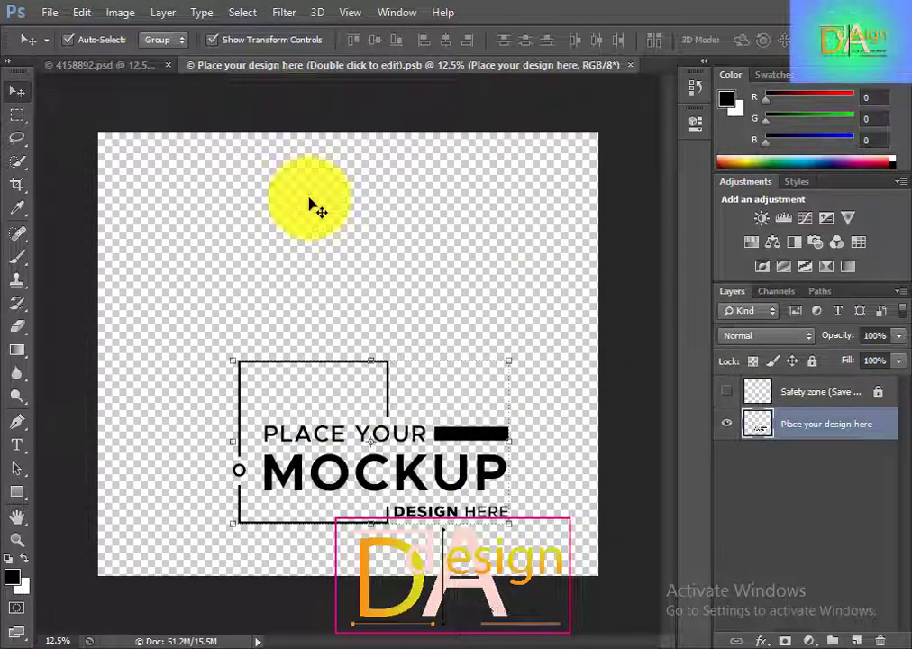
key("ctrl+o")
Open File Edit.png from School & communite and drag it into the placeholder document
left_click(377, 51)
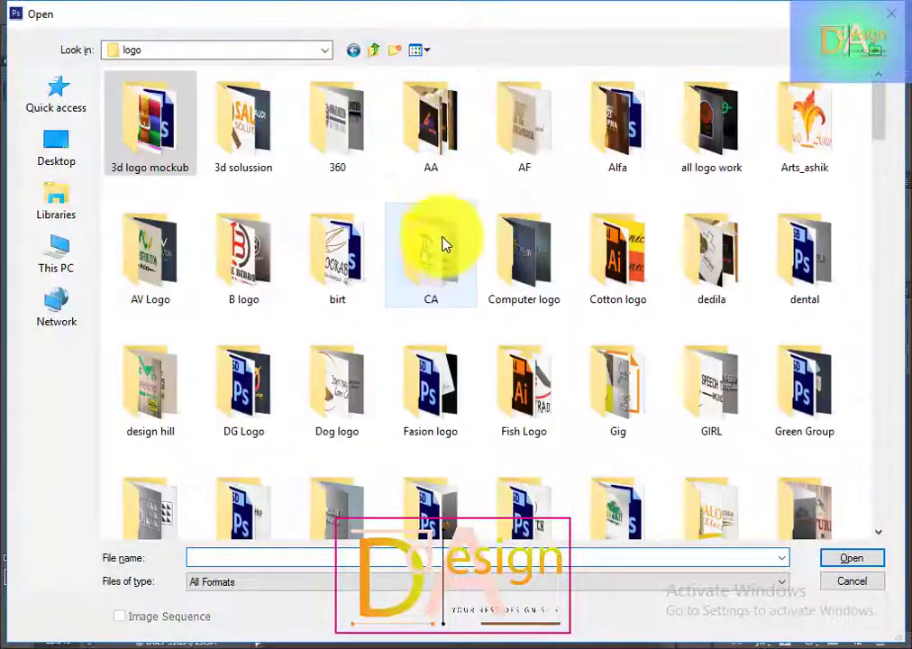
scroll(443, 255, "down", 10)
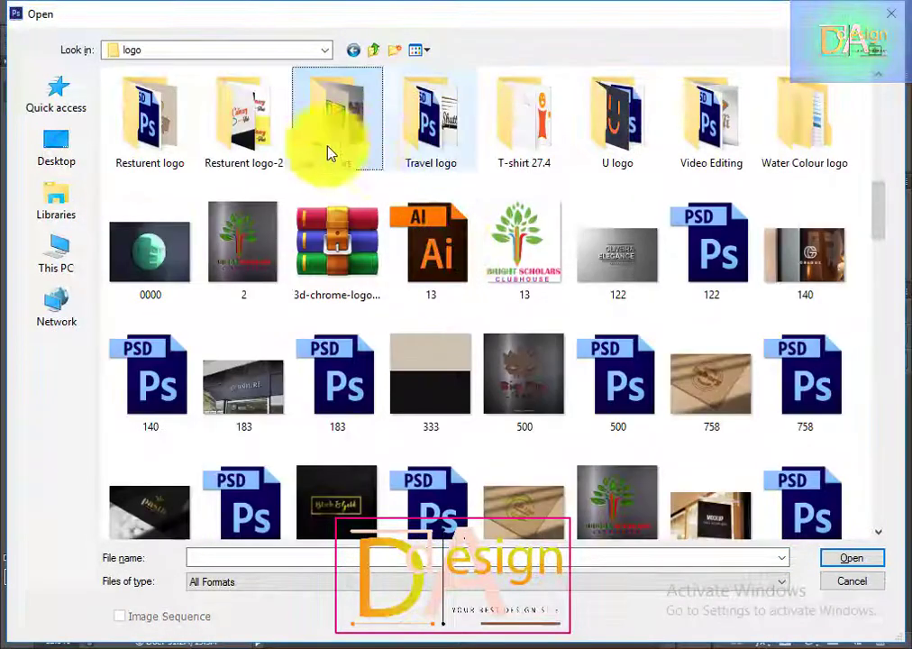
left_click(370, 49)
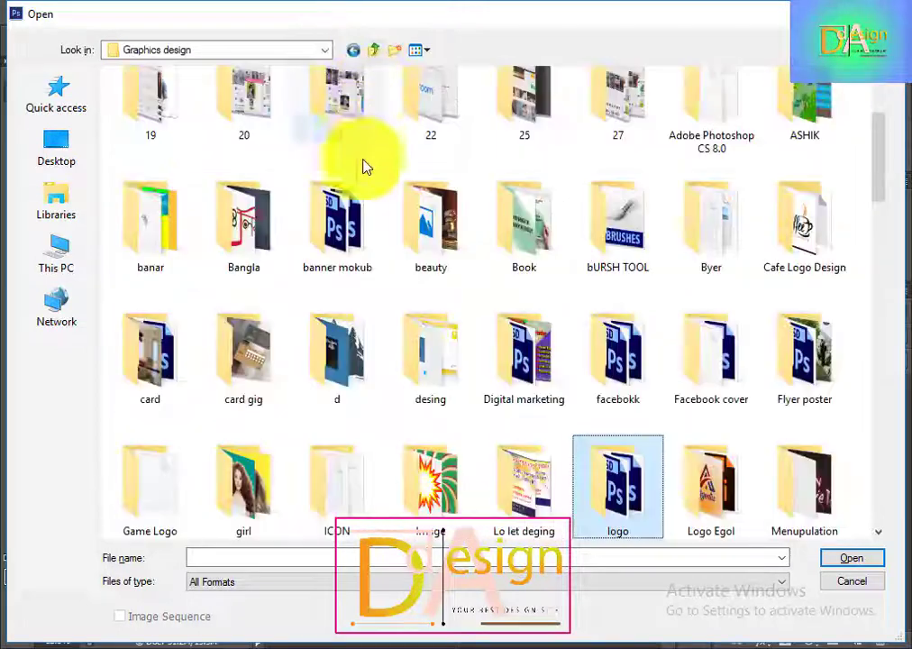
scroll(363, 261, "down", 10)
double_click(174, 165)
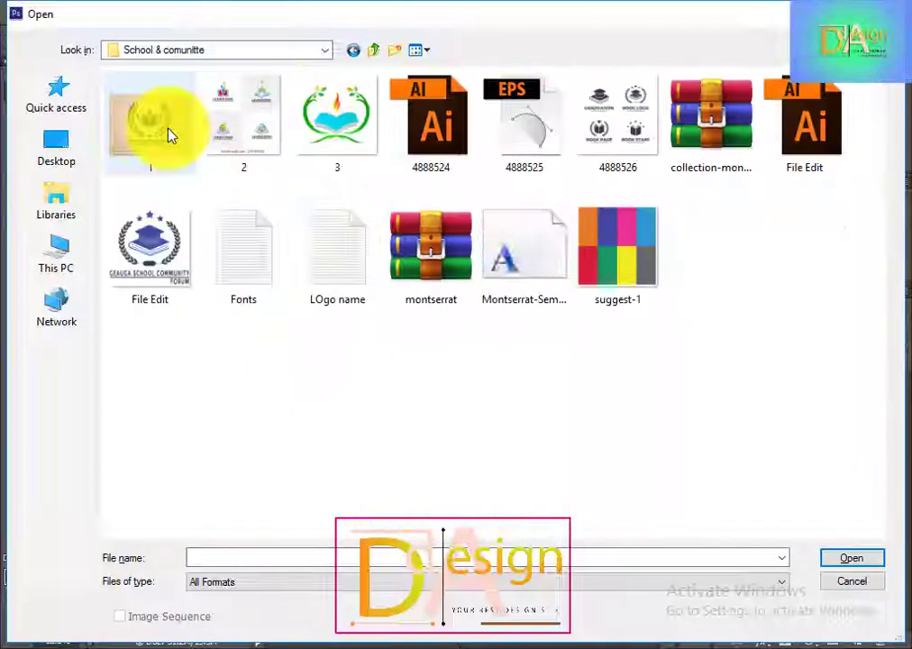
left_click(147, 257)
double_click(147, 257)
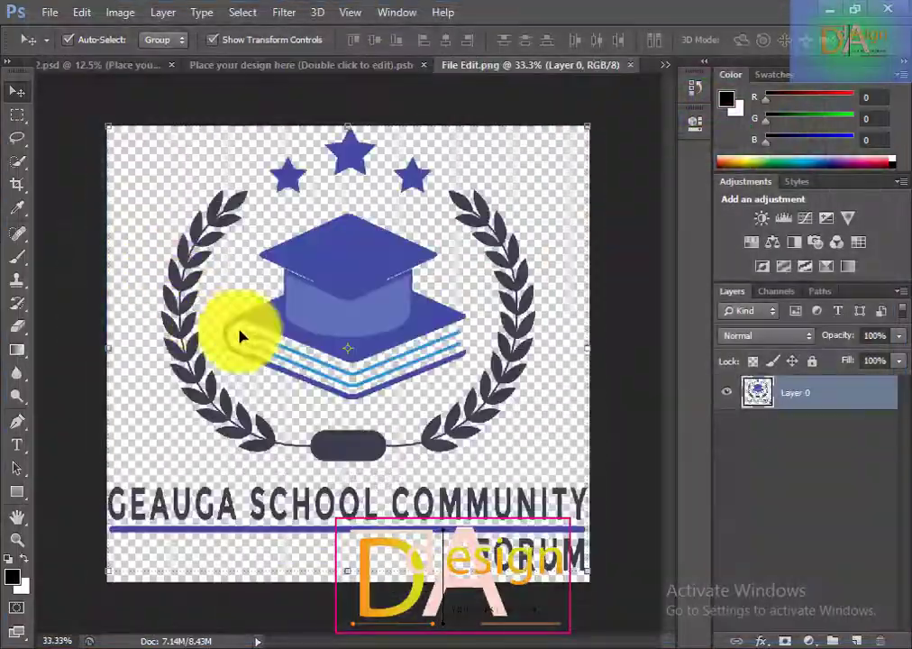
mouse_move(346, 279)
left_mouse_down()
mouse_move(298, 150)
mouse_move(362, 423)
left_mouse_up()
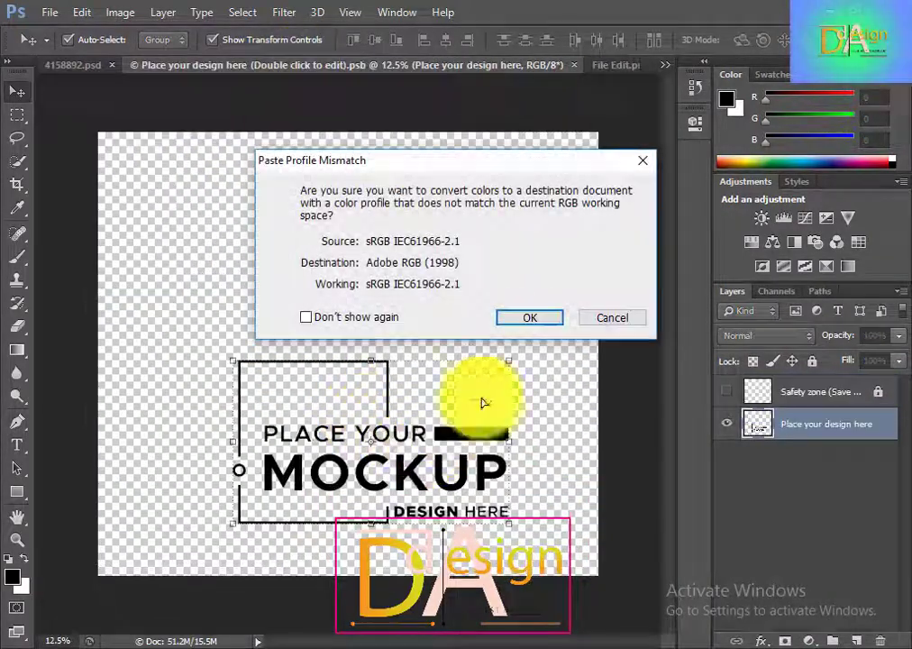
left_click(530, 318)
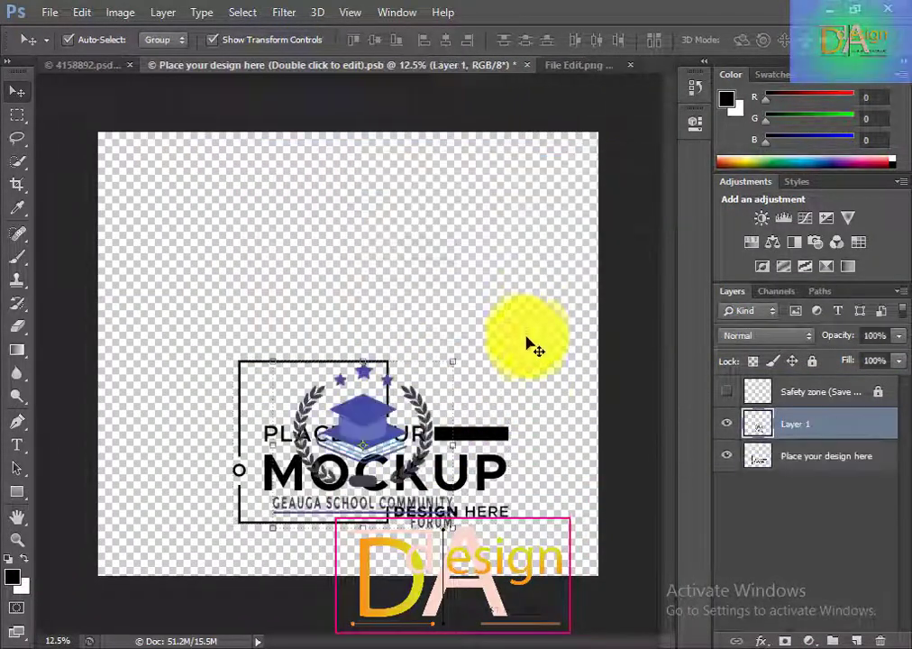
Hide the placeholder layer, scale the logo to about 133%, and save
left_click(458, 523)
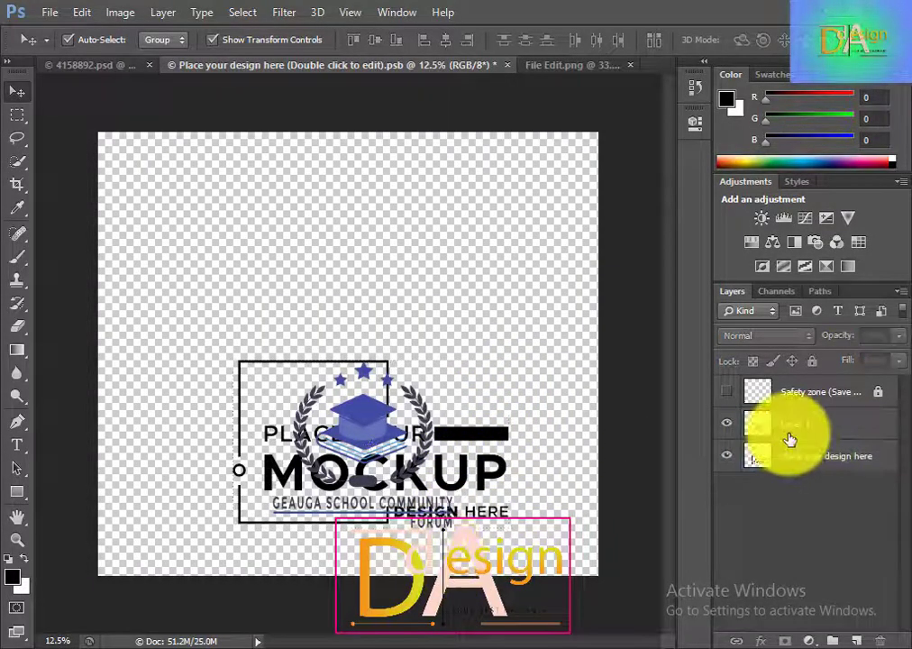
left_click(727, 456)
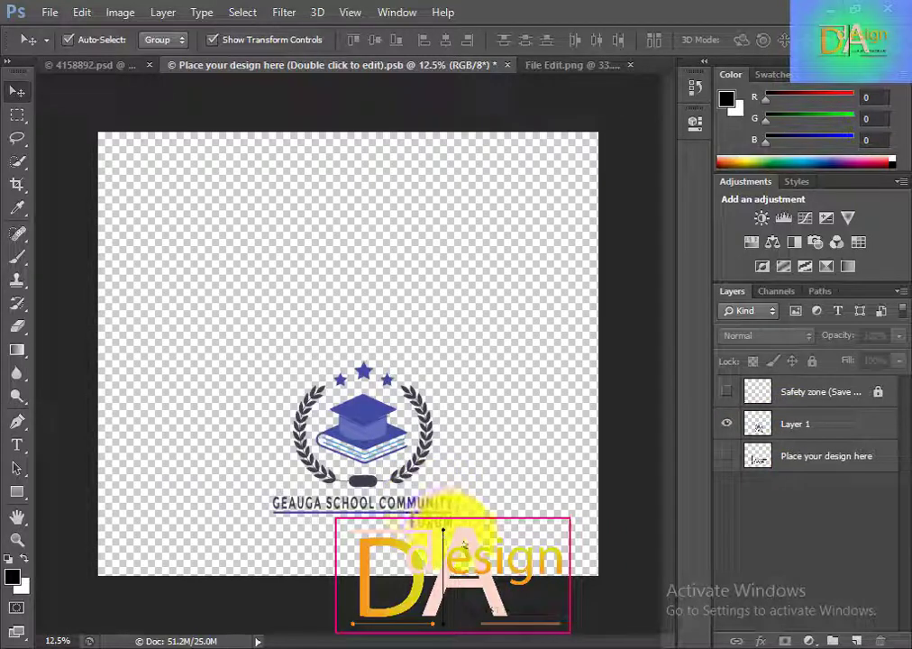
left_click(745, 424)
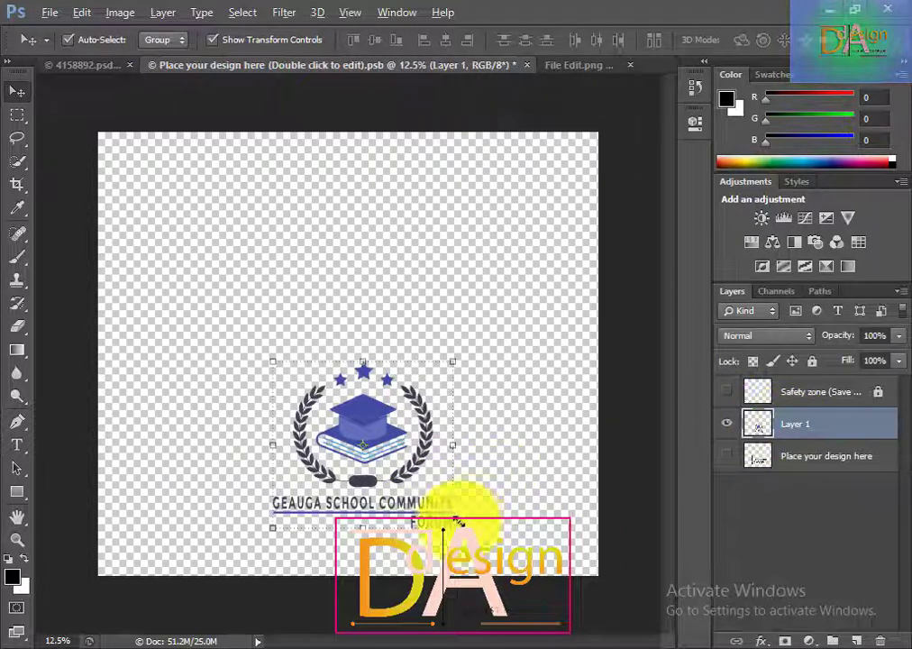
left_click_drag(450, 523, 478, 515)
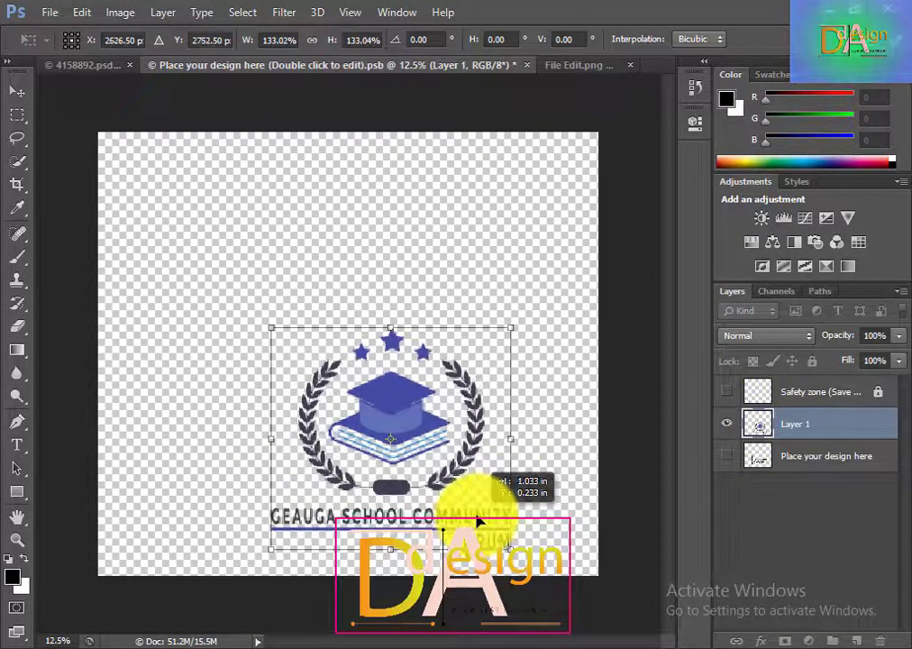
key("Return")
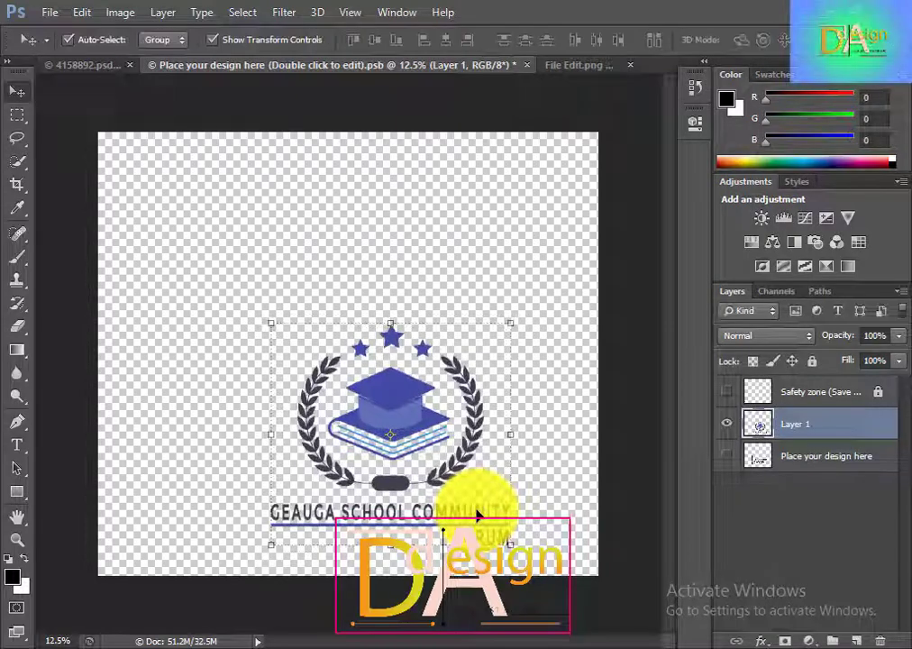
key("ctrl+s")
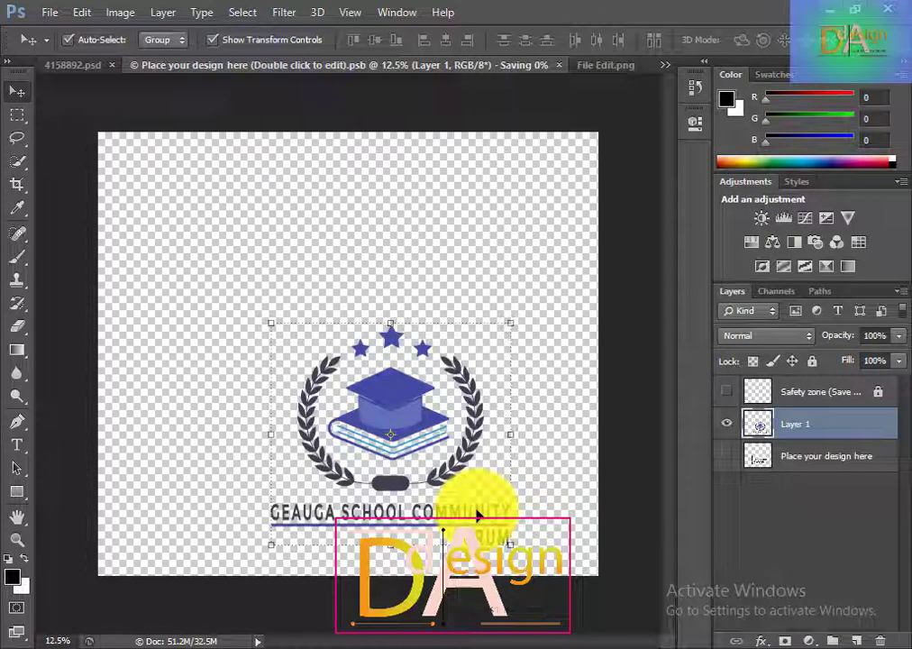
On the card mockup, toggle the Color layer so the logo shows blue
left_click(83, 65)
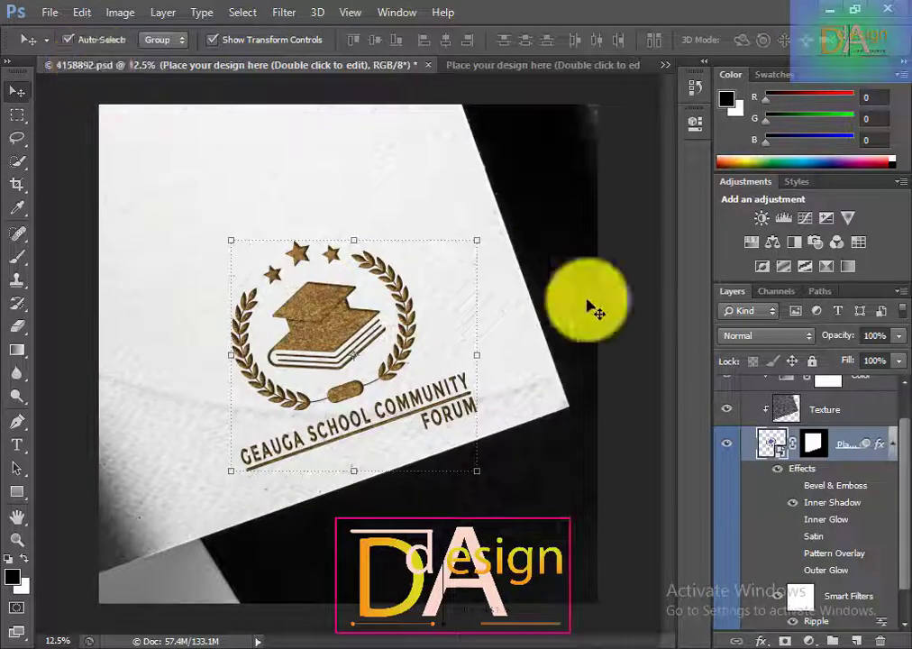
left_click(729, 411)
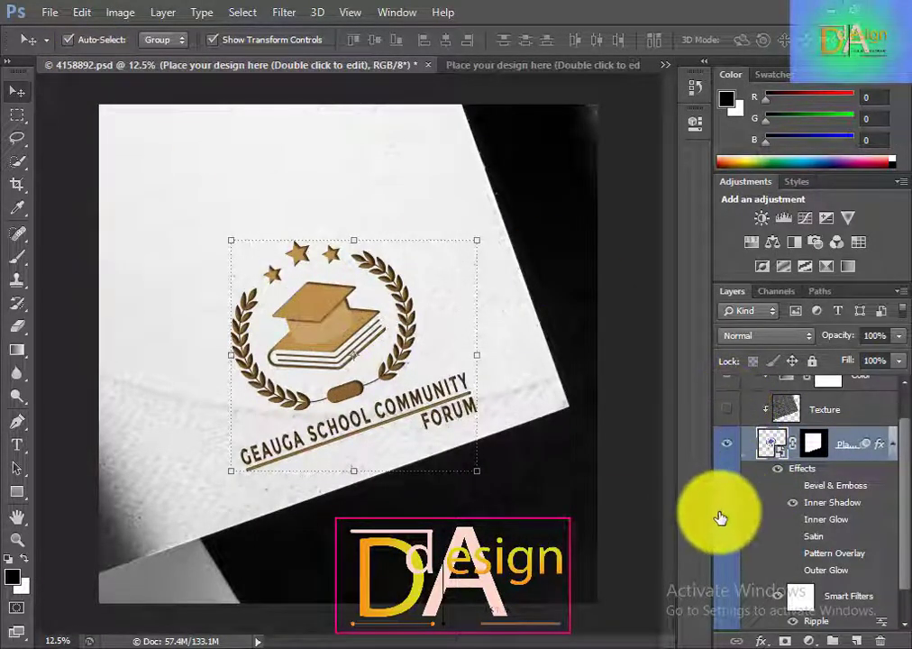
scroll(721, 519, "up", 2)
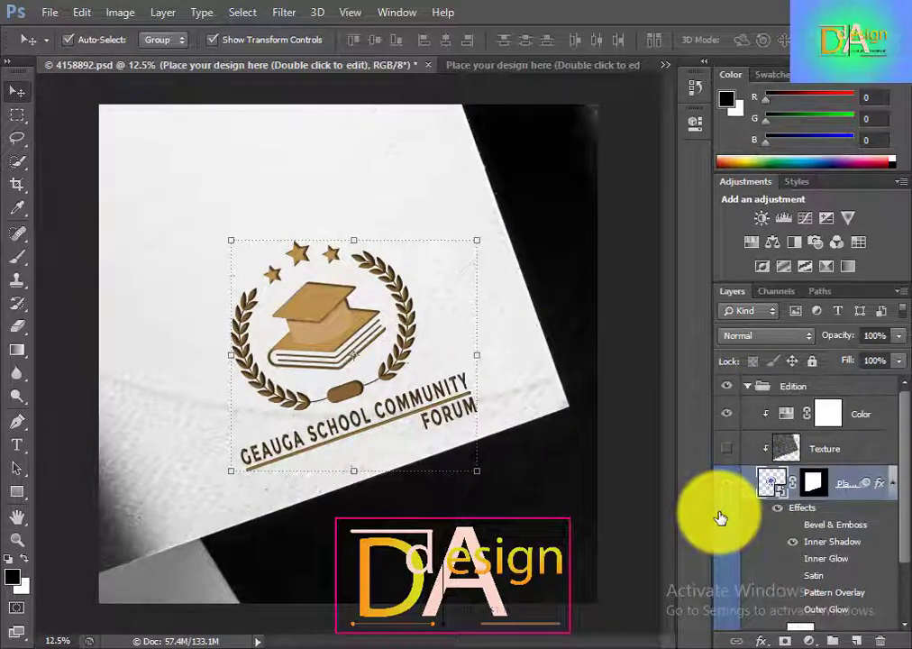
left_click(730, 414)
left_click(730, 415)
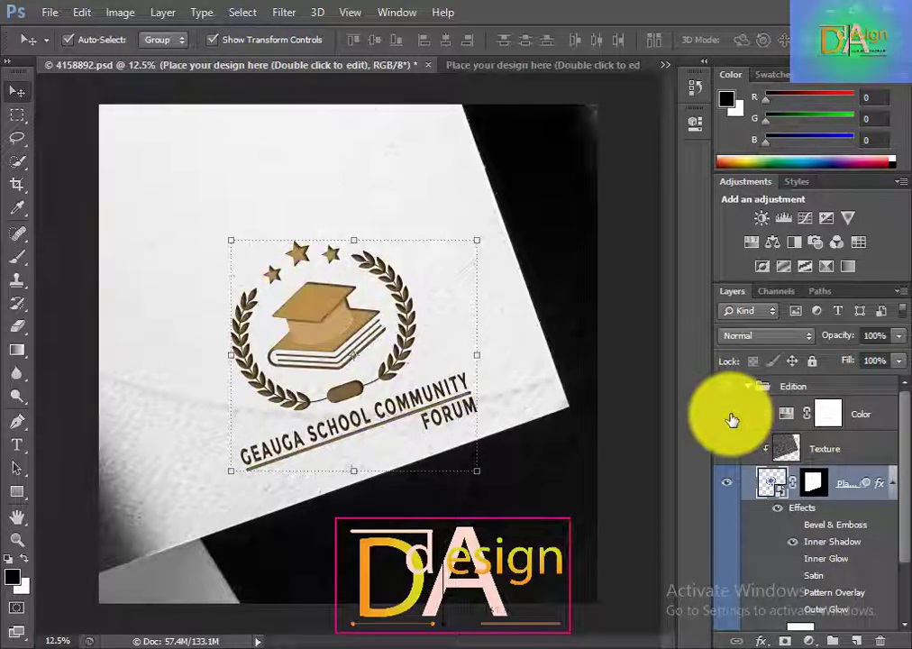
left_click(732, 417)
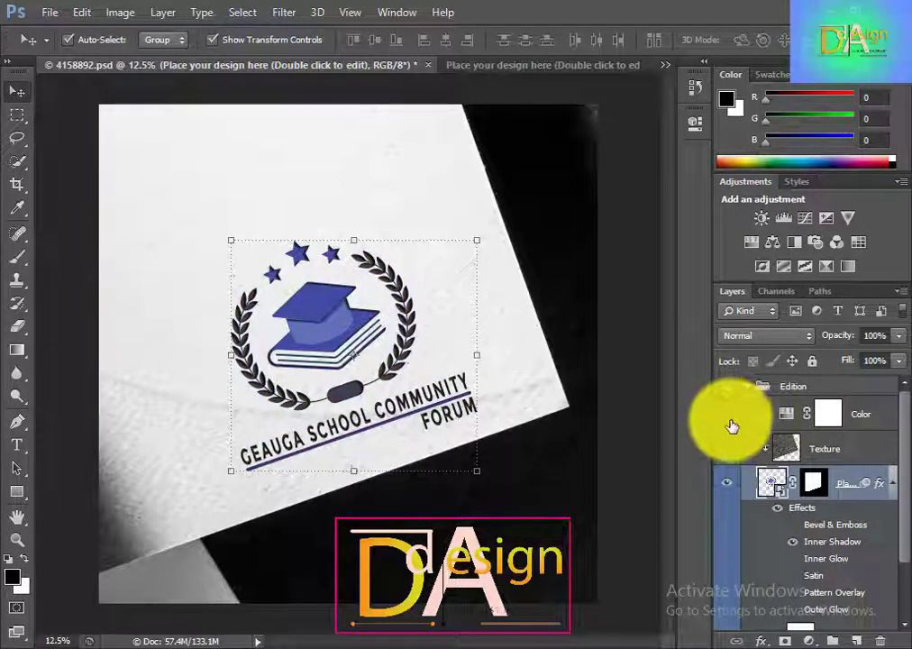
scroll(733, 540, "down", 1)
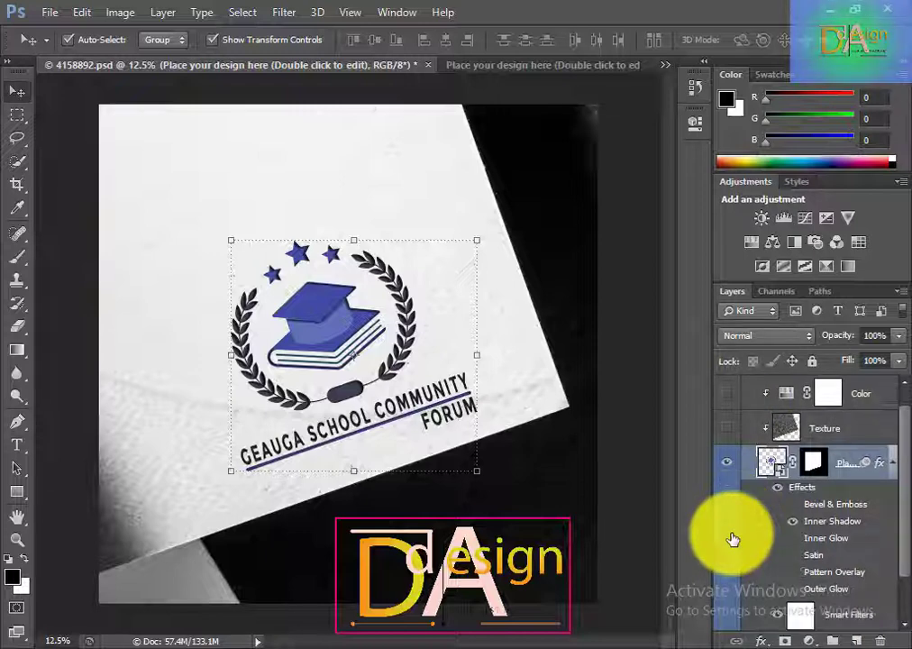
scroll(733, 539, "down", 1)
scroll(749, 549, "down", 1)
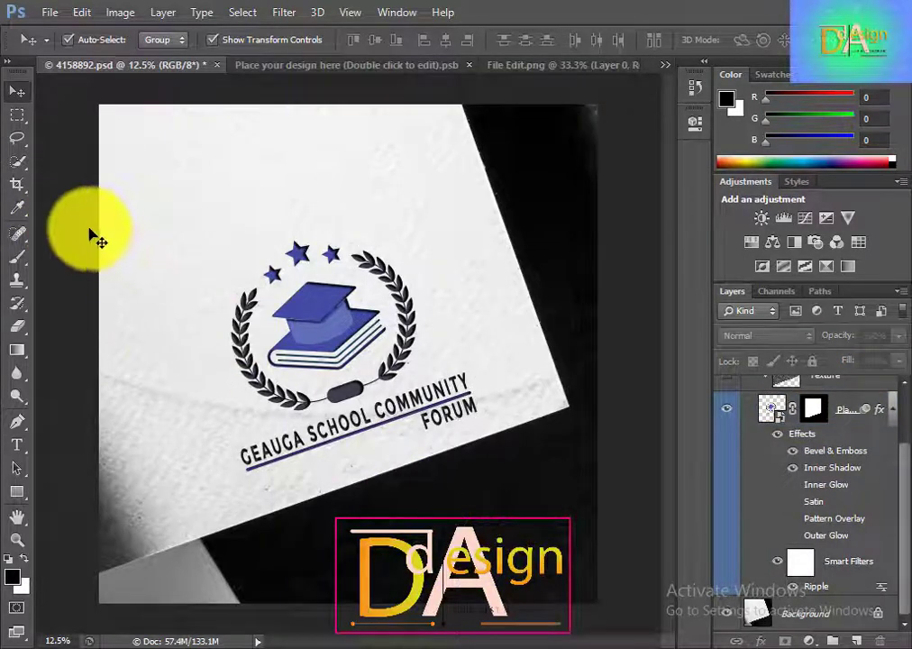
Try the Crop tool and toggle the Background layer, cancelling its conversion
left_click(22, 185)
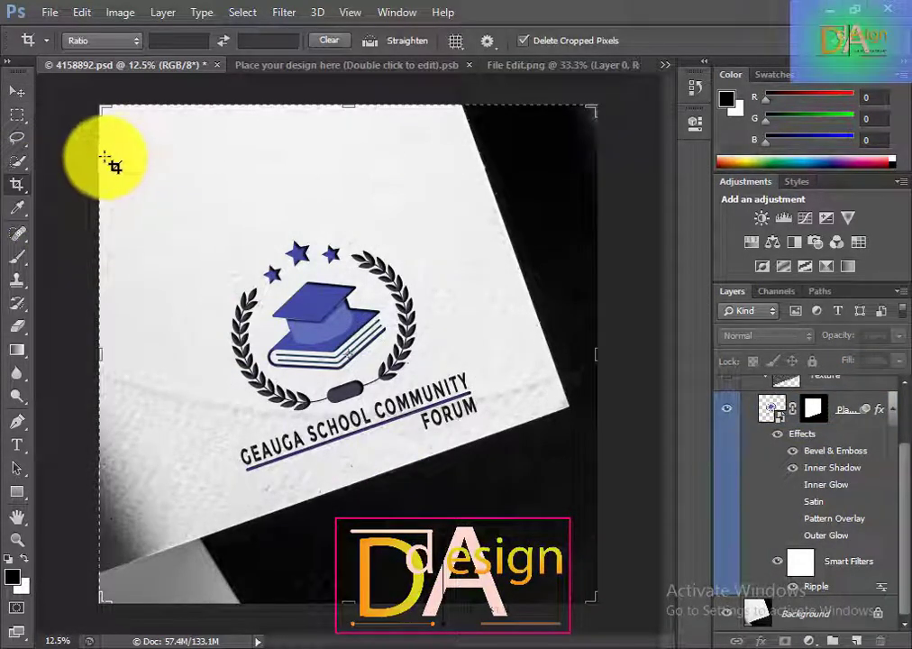
left_click(17, 91)
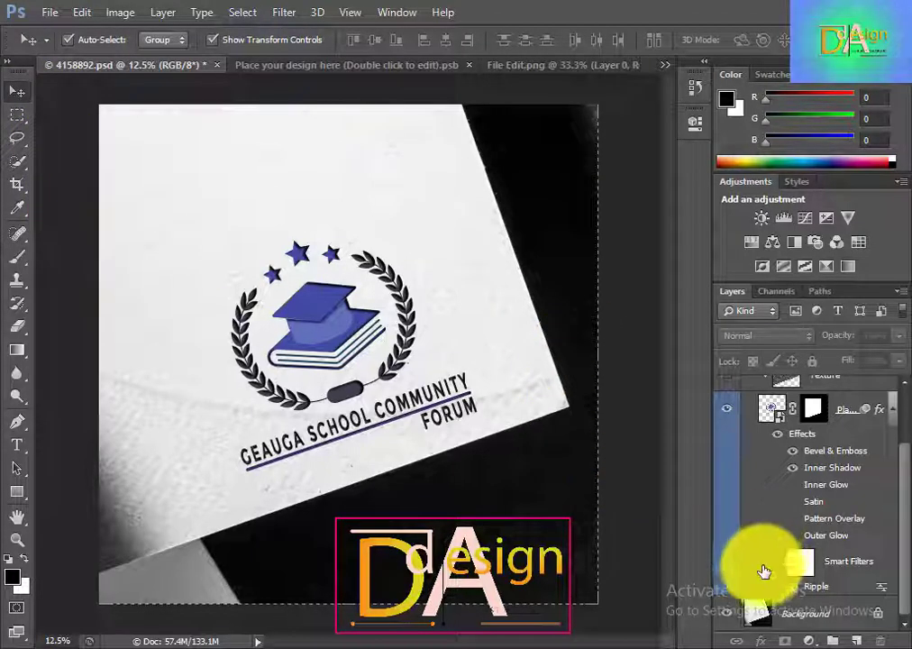
left_click(727, 614)
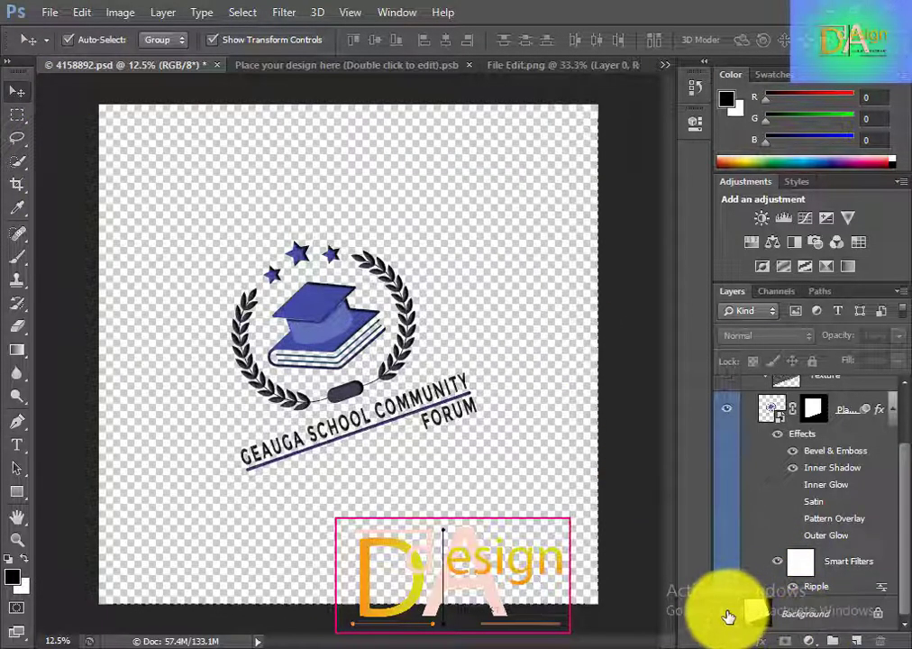
left_click(727, 614)
double_click(769, 622)
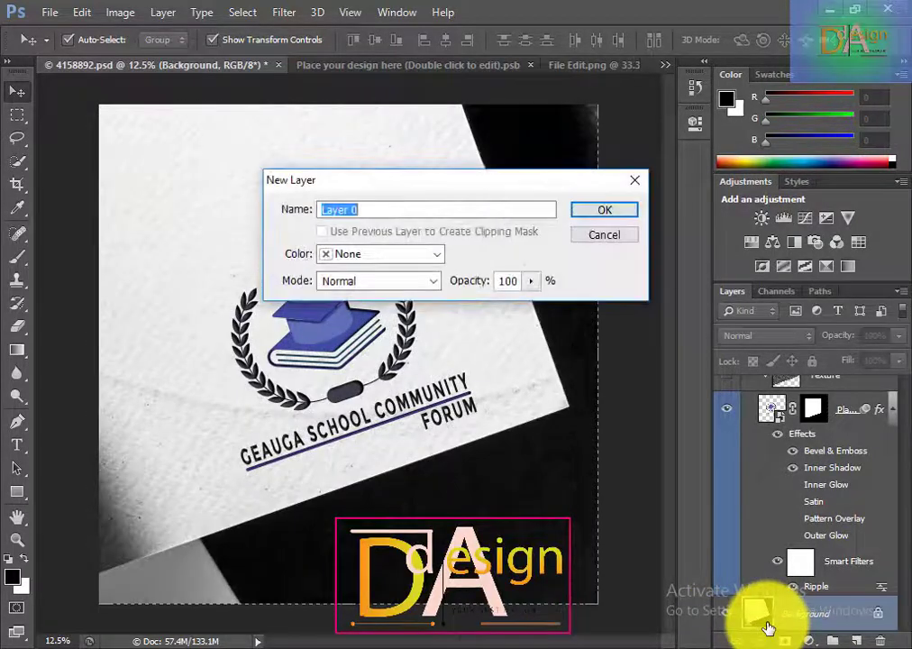
left_click(606, 235)
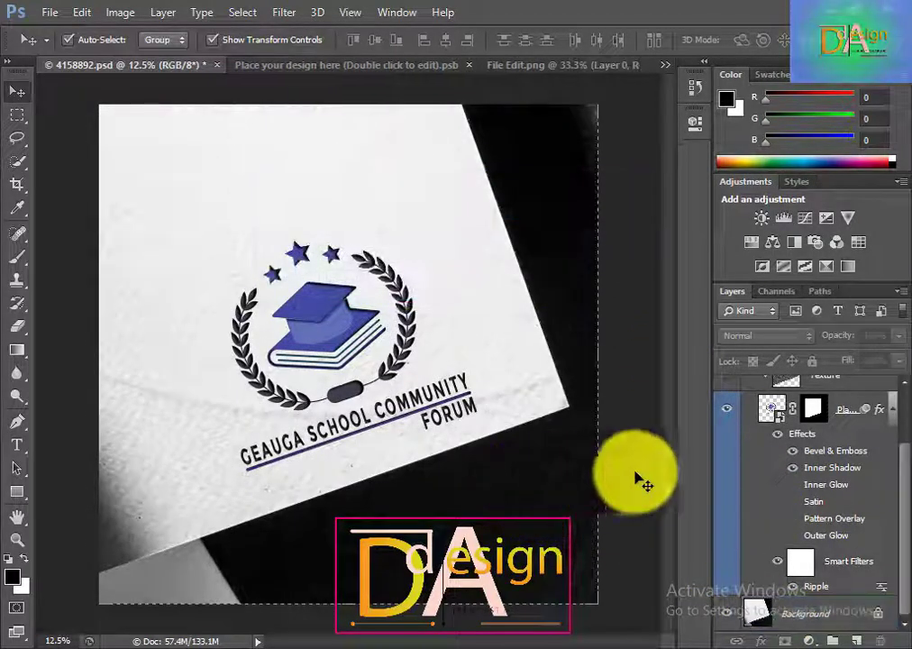
Save the mockup as Final.psd in the School & comunitte folder
left_click(51, 11)
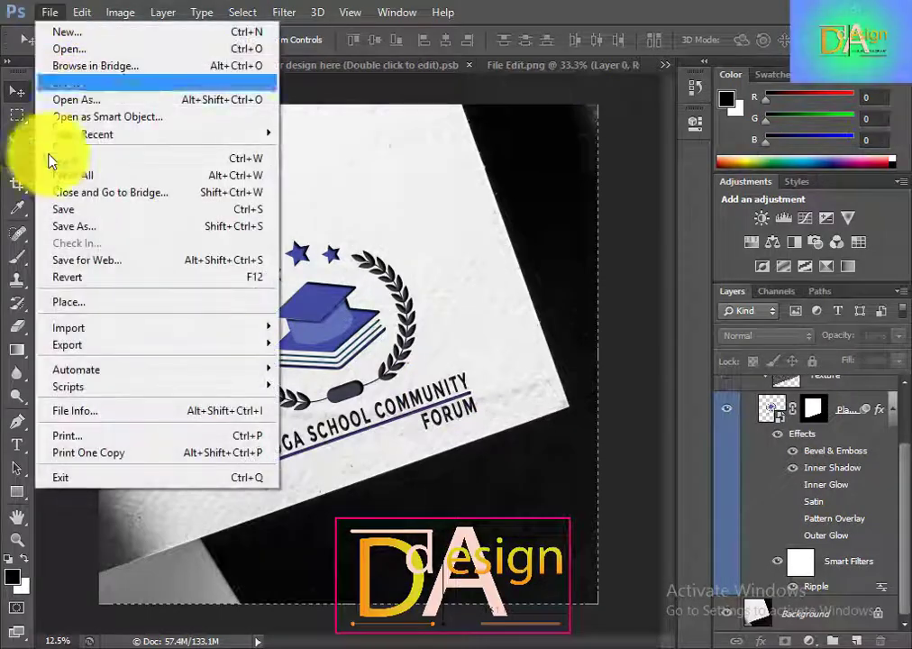
left_click(74, 224)
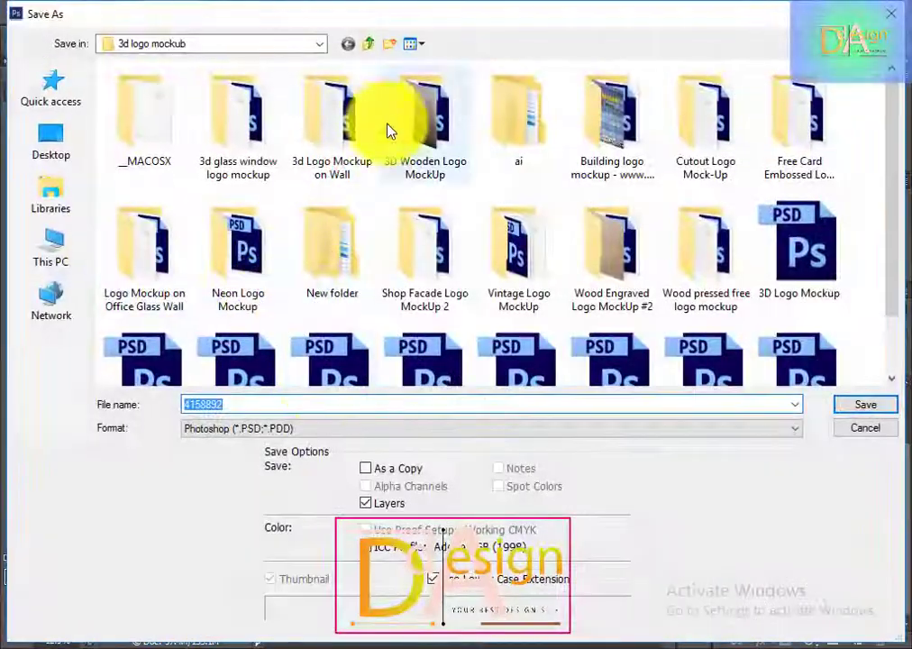
left_click(369, 47)
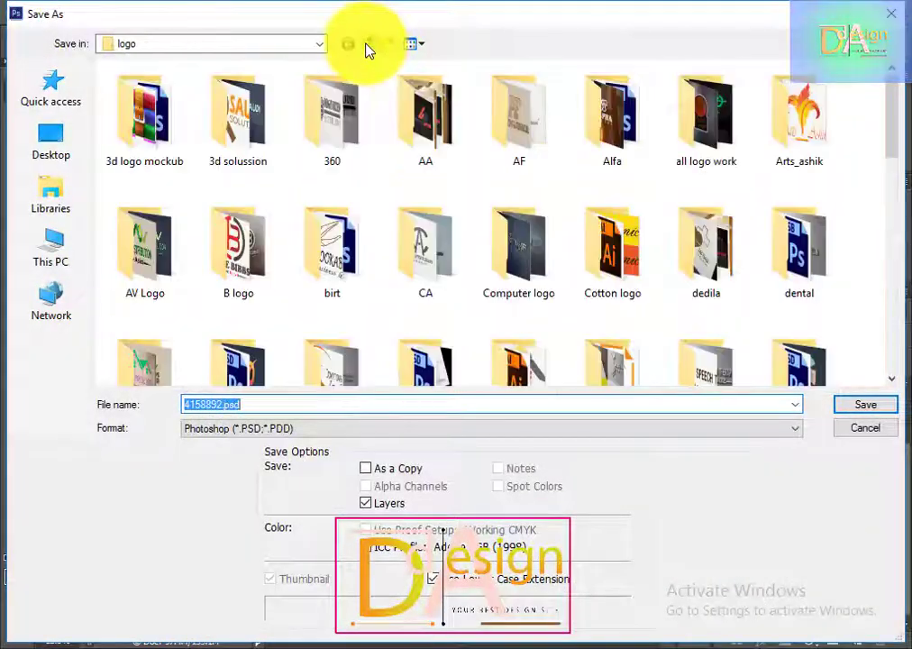
left_click(369, 47)
left_click(418, 230)
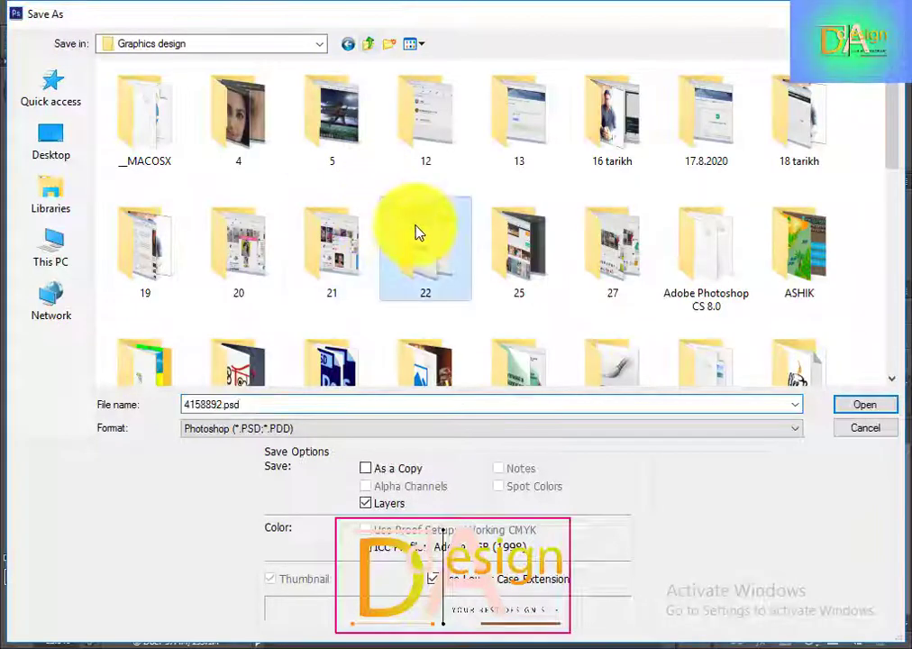
key("s")
double_click(126, 232)
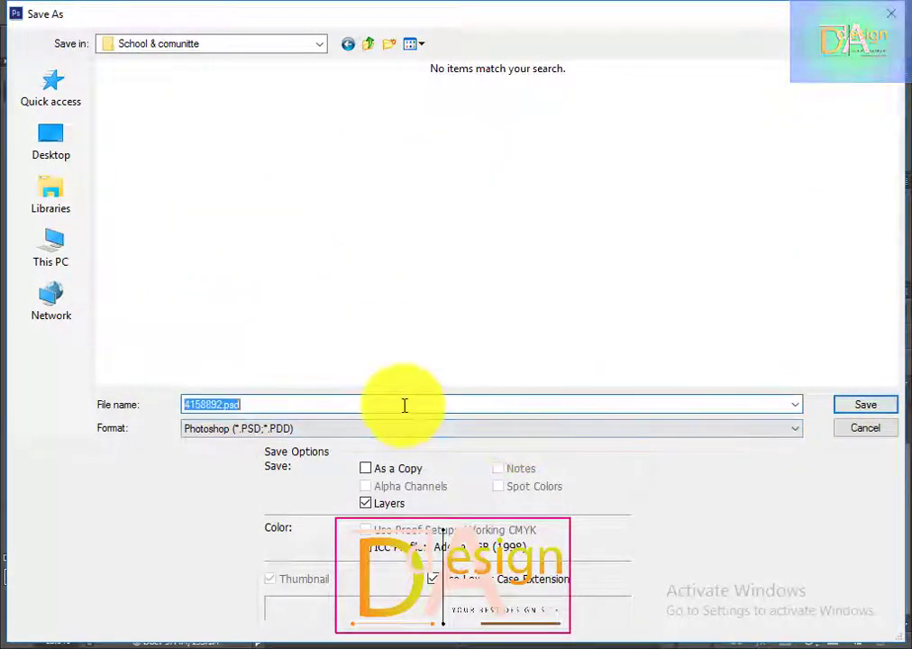
type("Final")
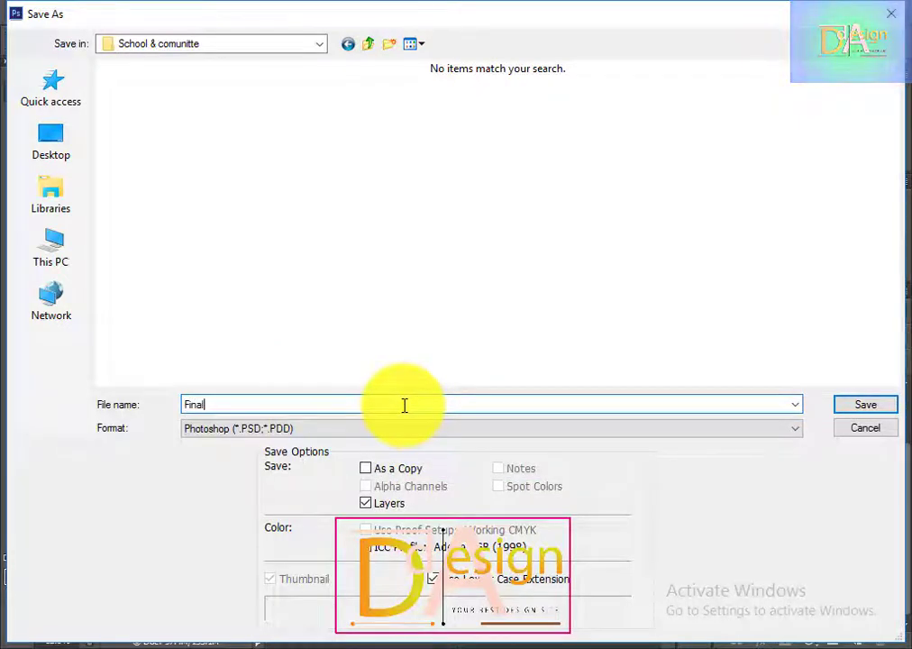
key("Return")
key("Return")
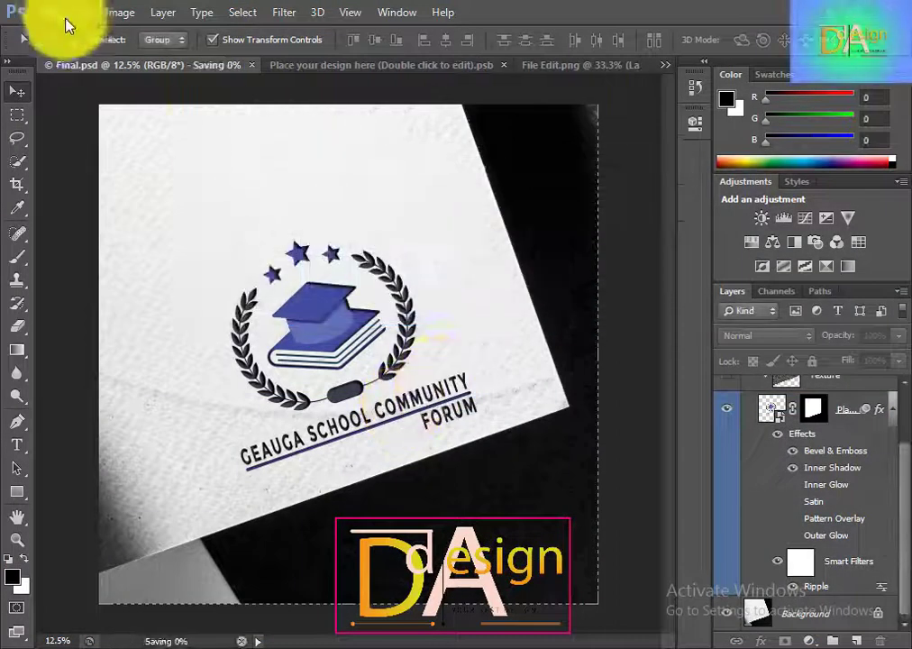
Save a JPEG copy named Final.jpg, accepting the default JPEG quality options
left_click(52, 13)
left_click(115, 236)
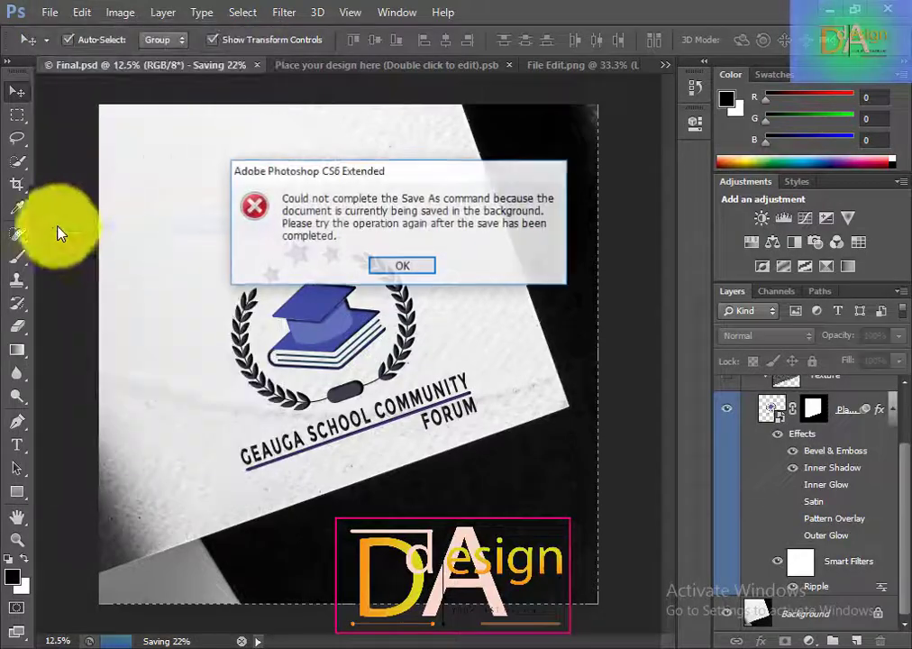
left_click(400, 264)
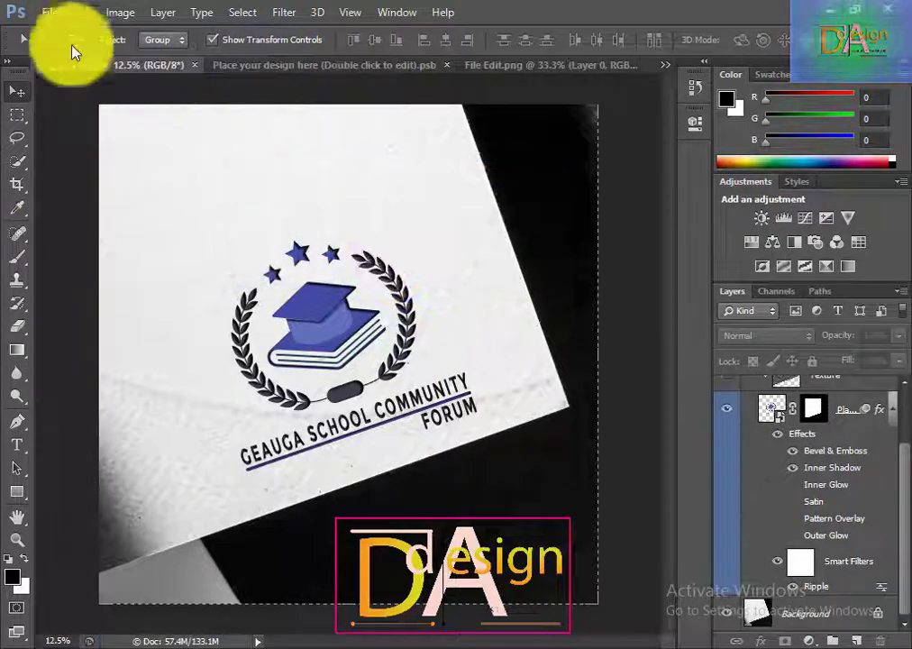
left_click(50, 12)
left_click(90, 224)
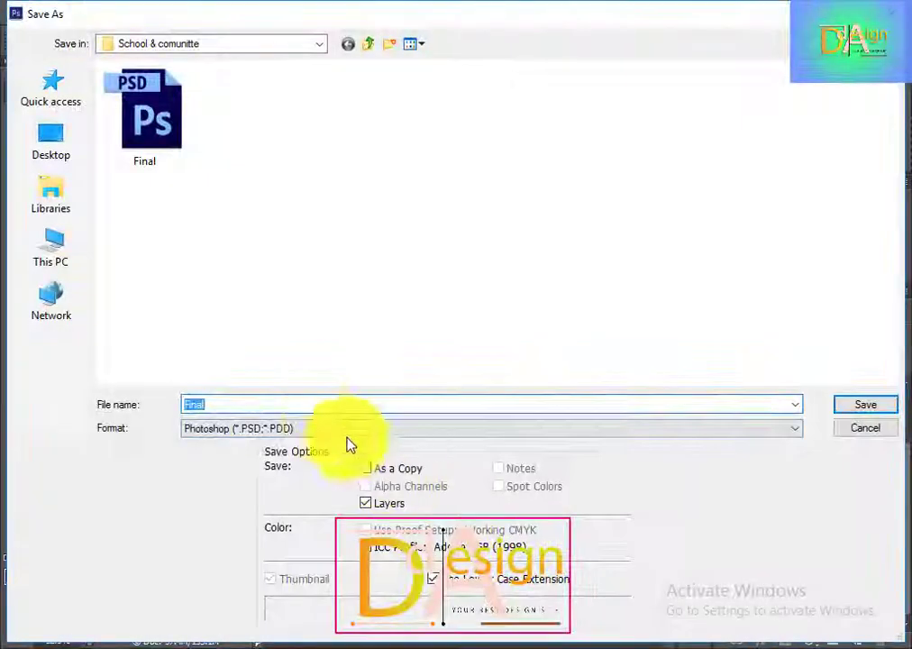
left_click(325, 429)
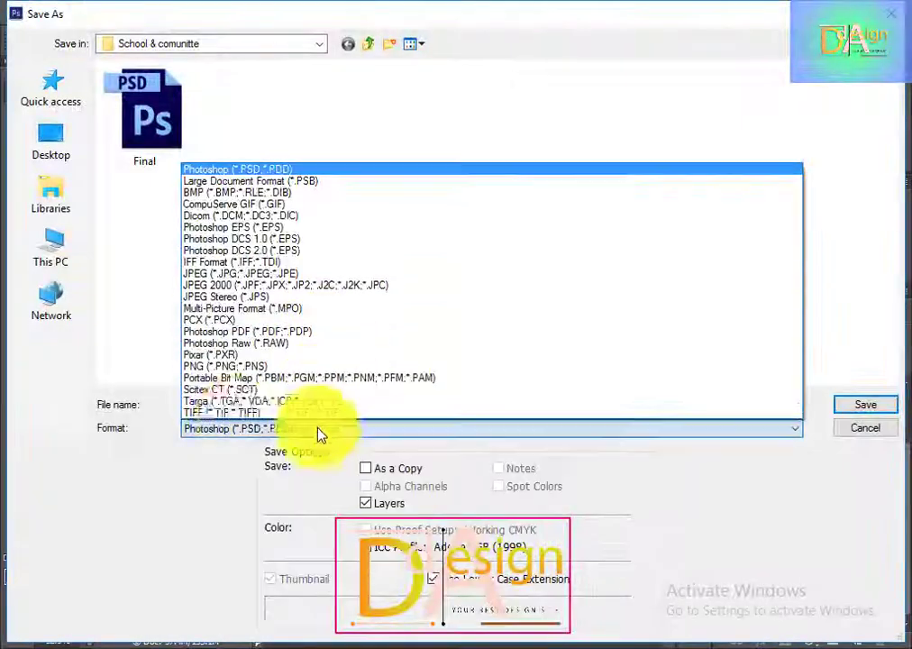
left_click(209, 274)
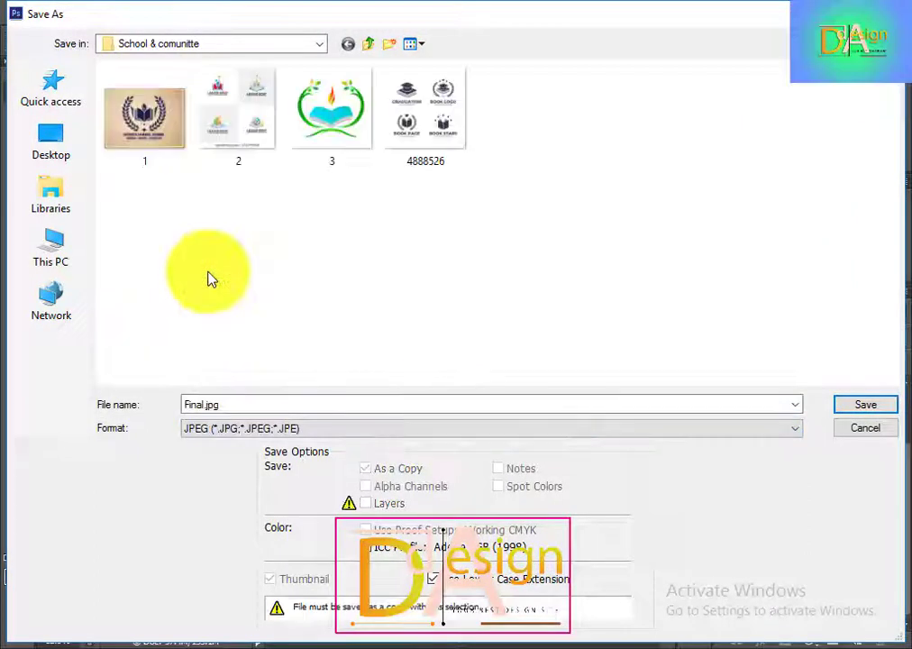
left_click(861, 405)
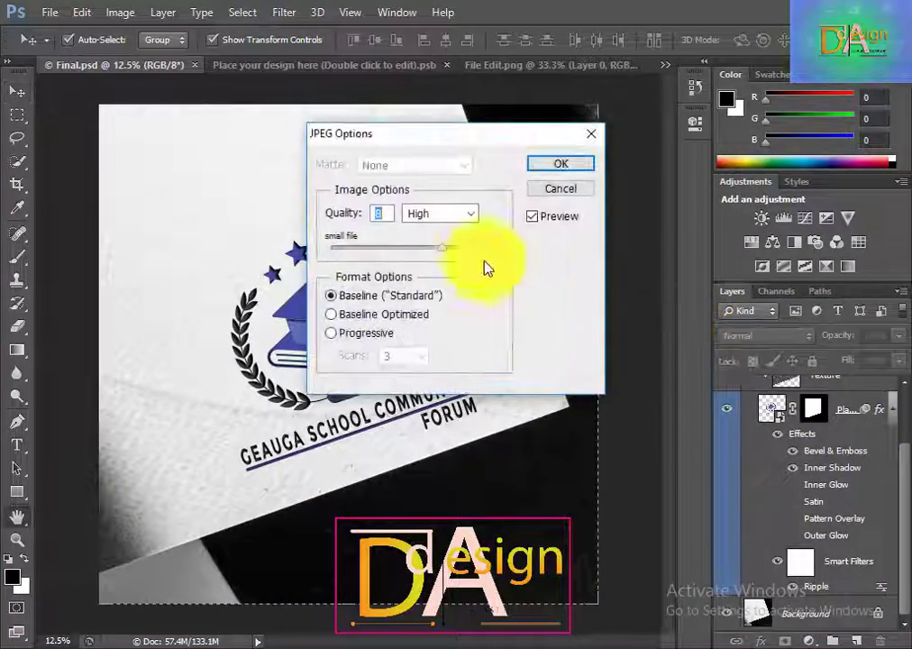
left_click(561, 166)
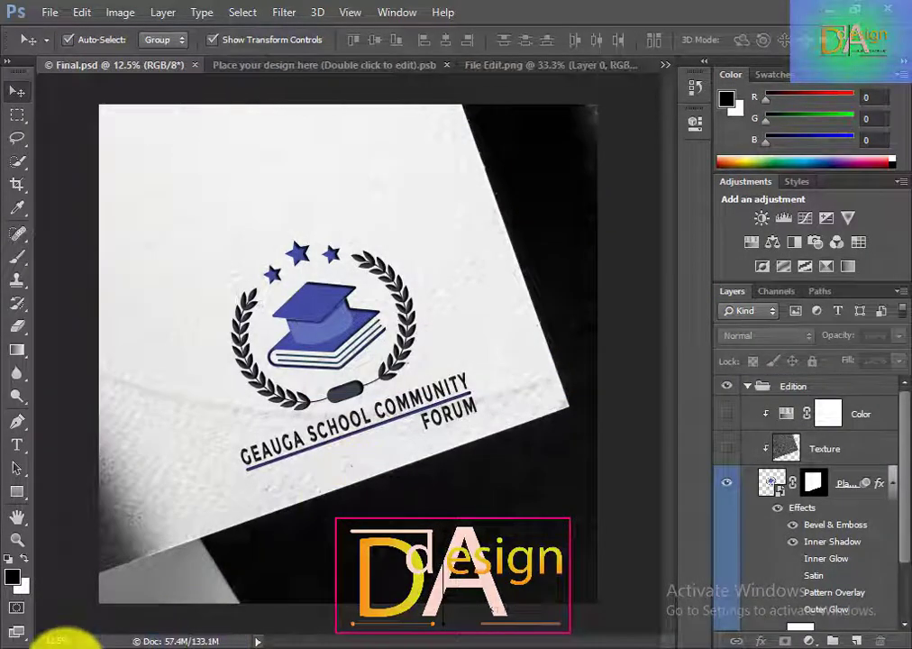
Open Final.jpg from the School & comunitte folder to view it
left_click(67, 642)
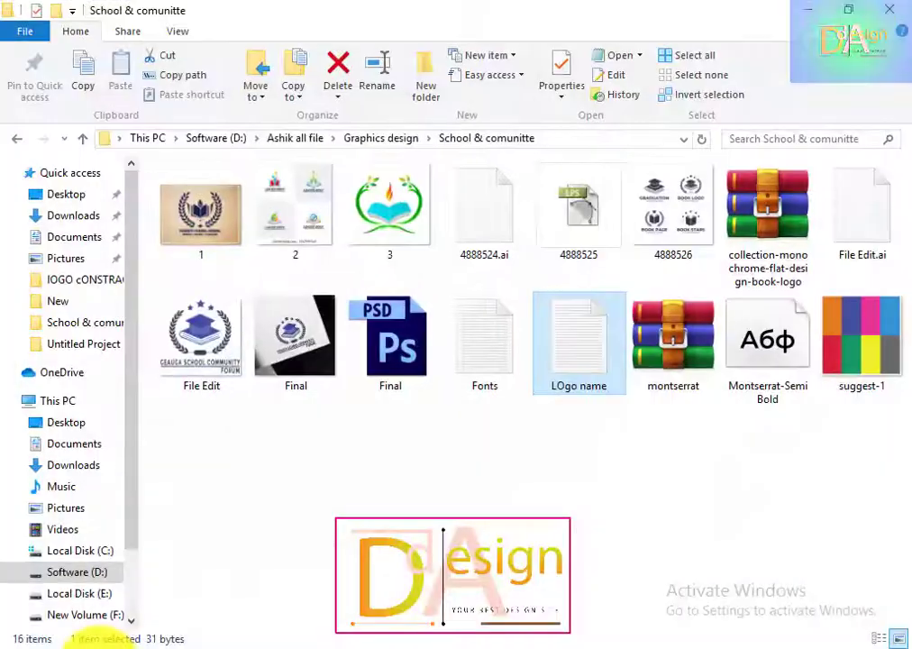
left_click(352, 535)
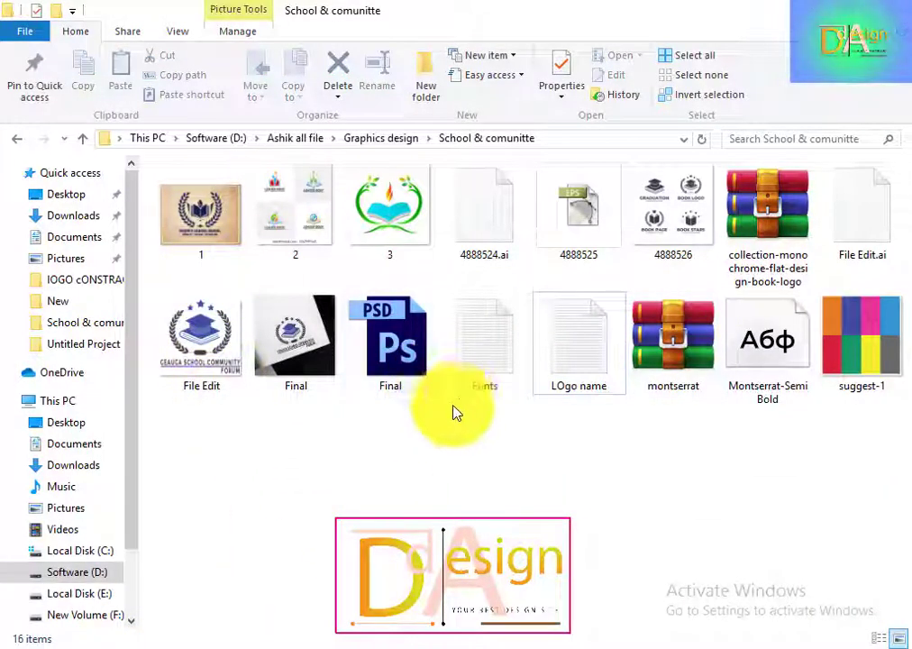
double_click(295, 360)
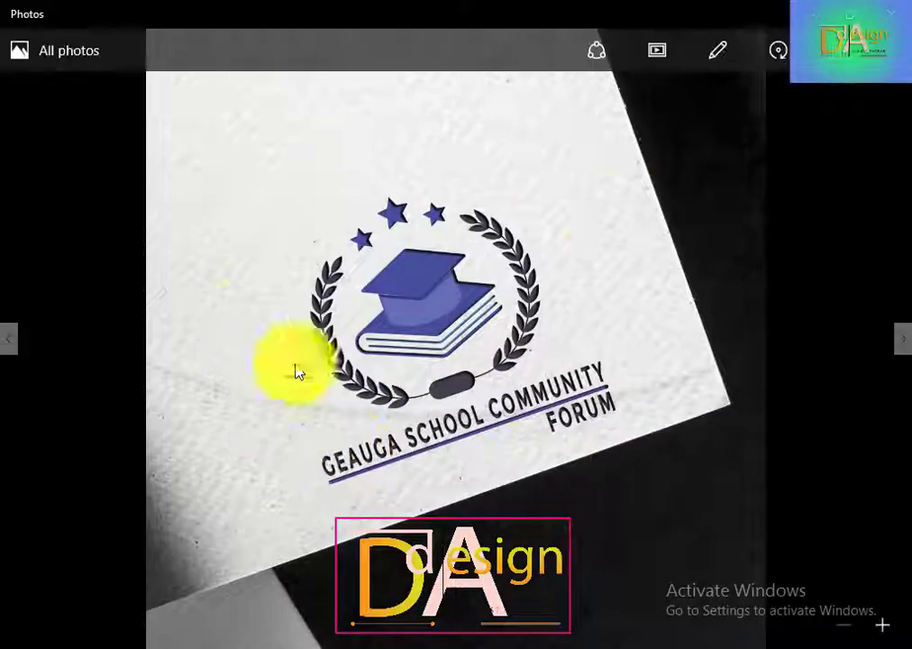
double_click(382, 347)
double_click(516, 336)
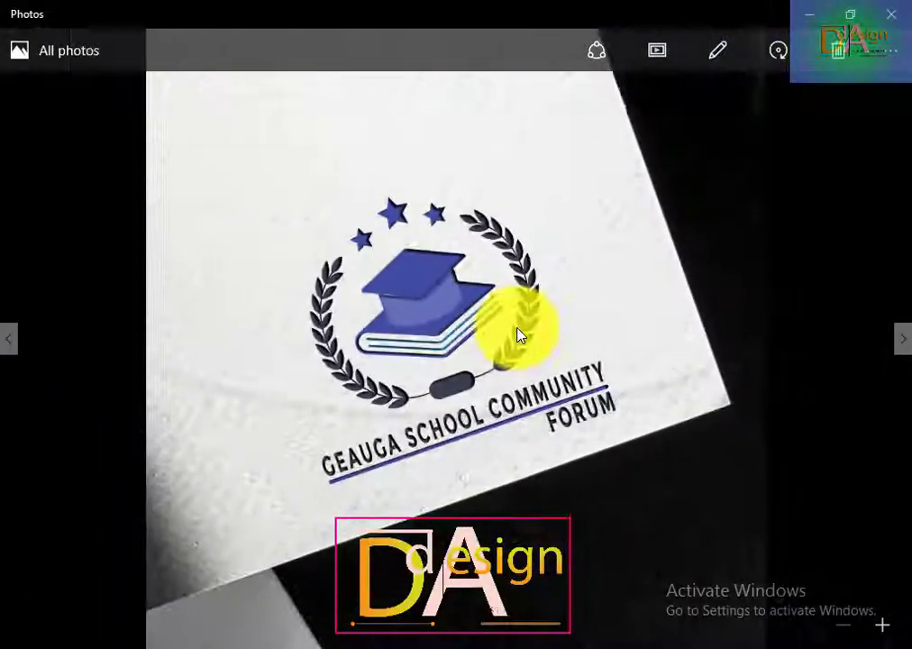
double_click(516, 336)
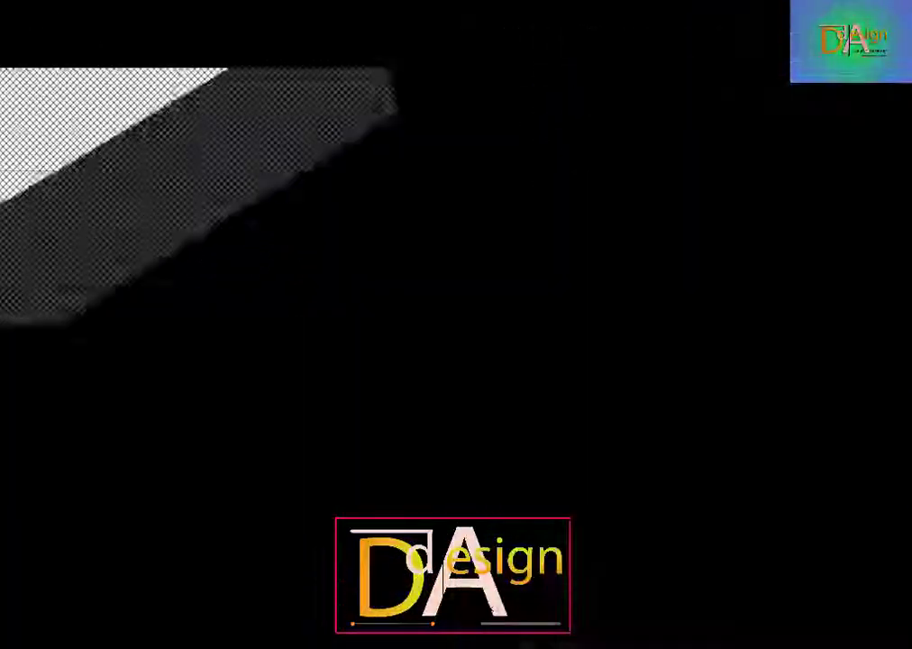